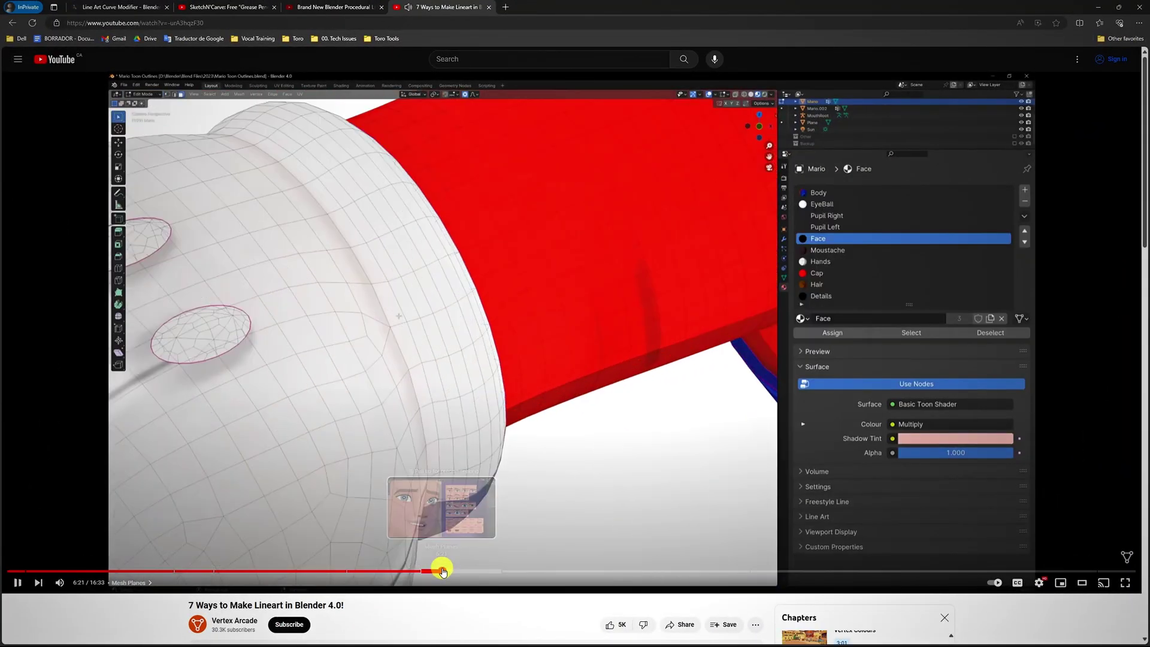
# Step: Skim through the reference videos on Blender line art, including "7 Ways to Make Lineart in Blender 4.0!", and close the finished tabs
pyautogui.click(441, 570)
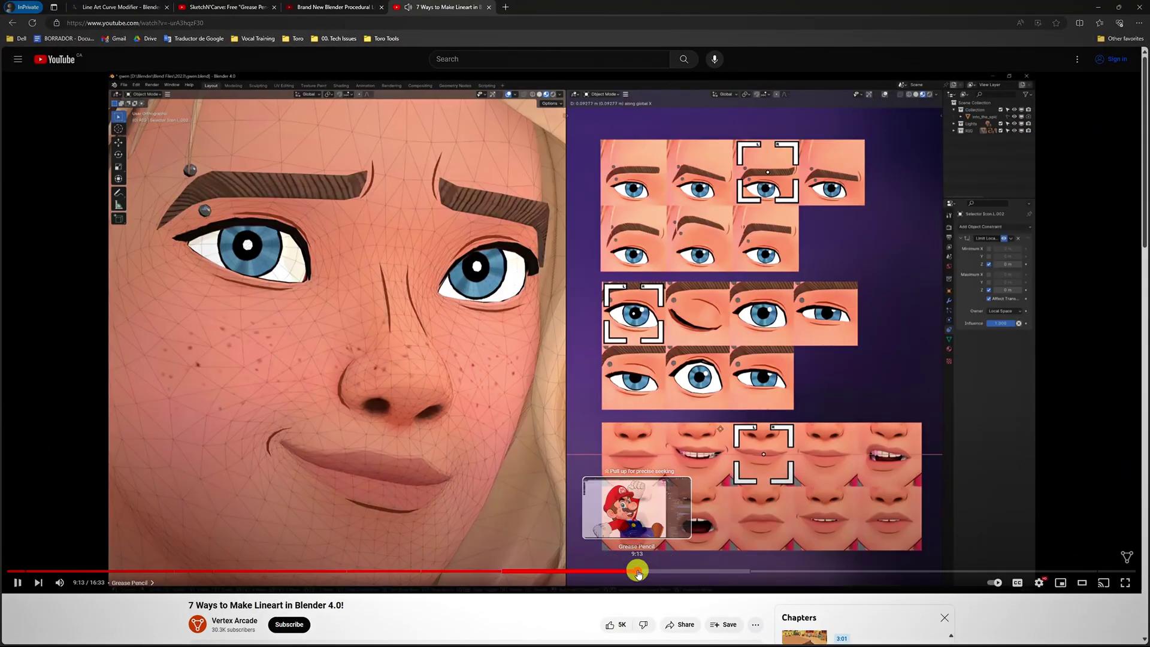
pyautogui.click(636, 570)
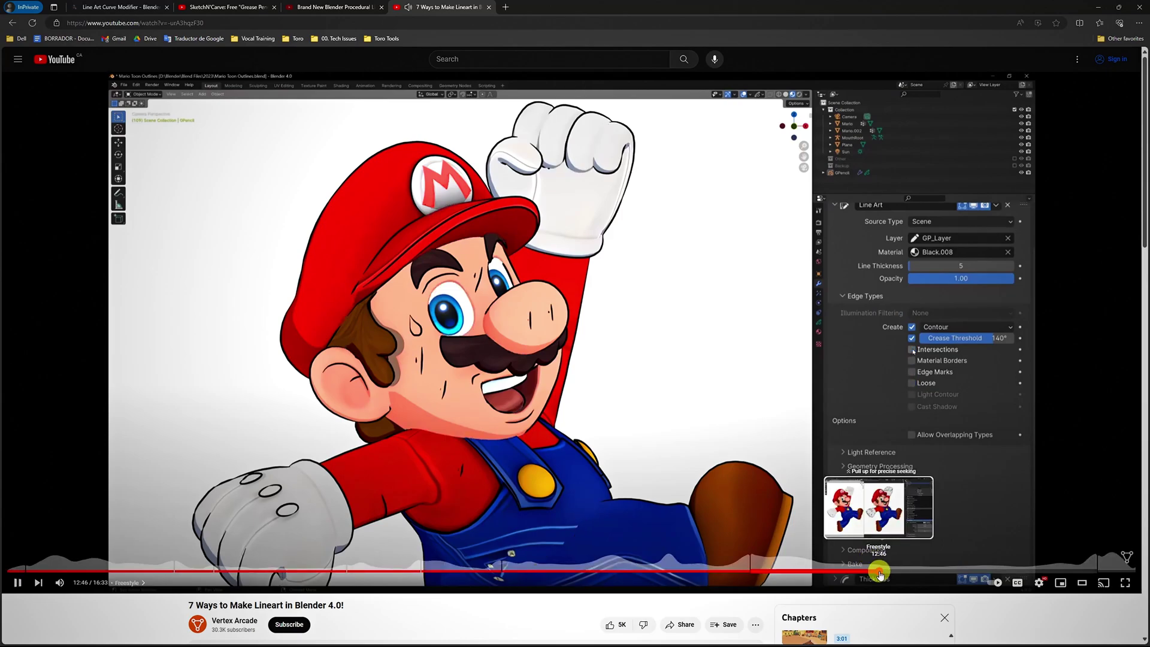
pyautogui.click(881, 570)
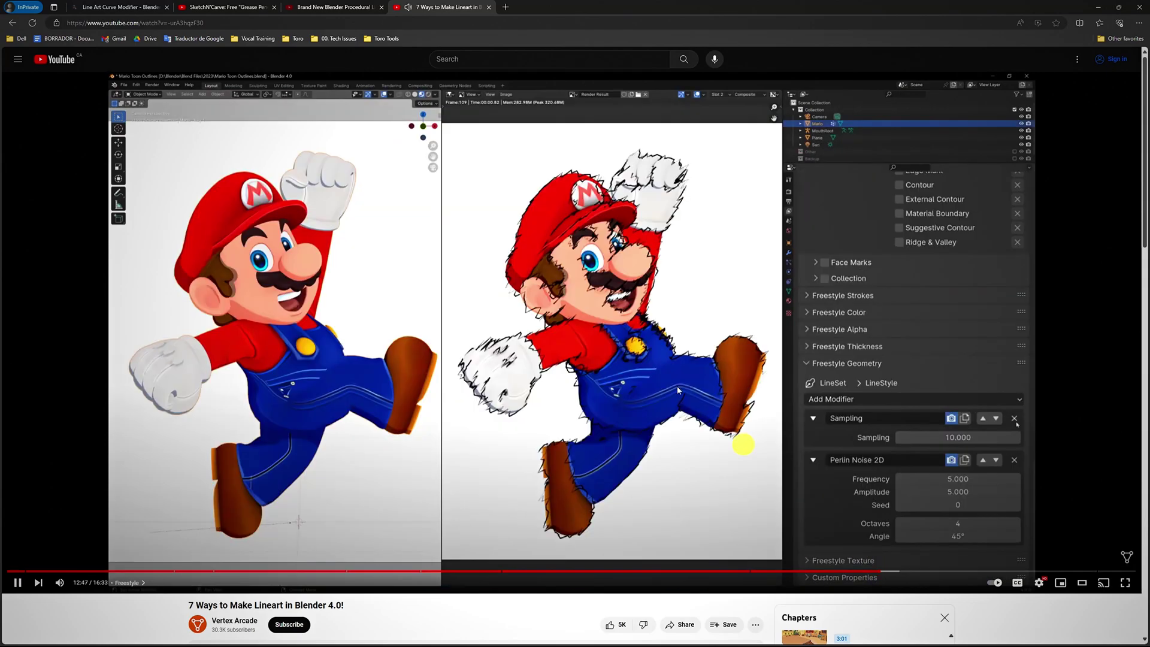
pyautogui.click(489, 7)
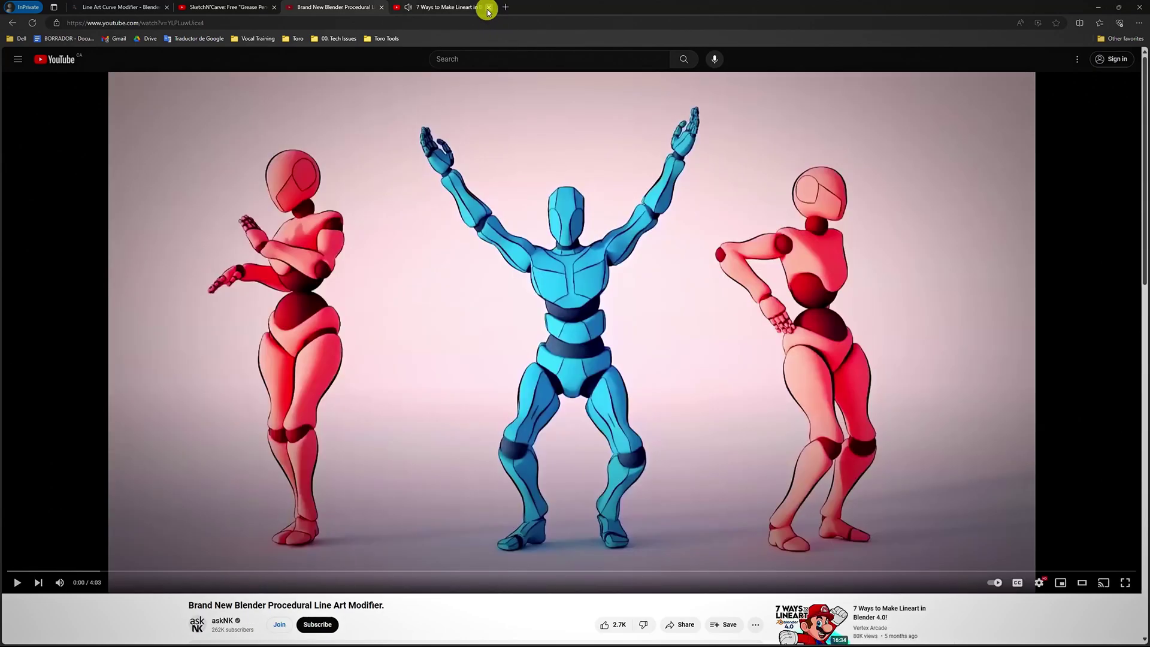
pyautogui.click(636, 347)
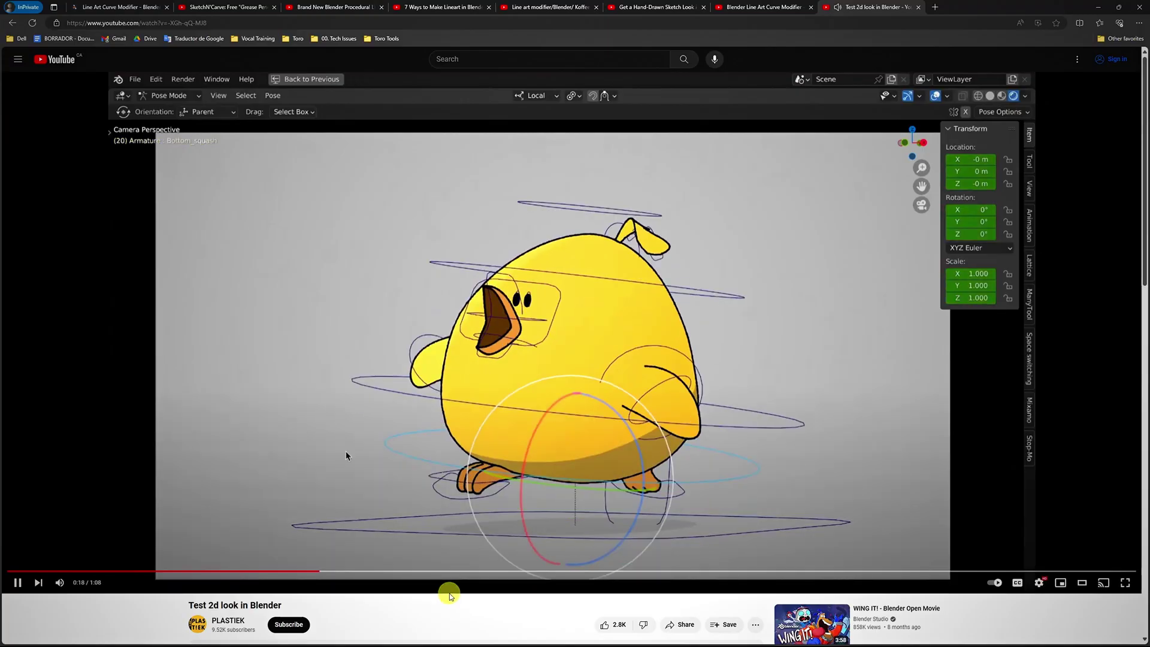
pyautogui.press('Right')
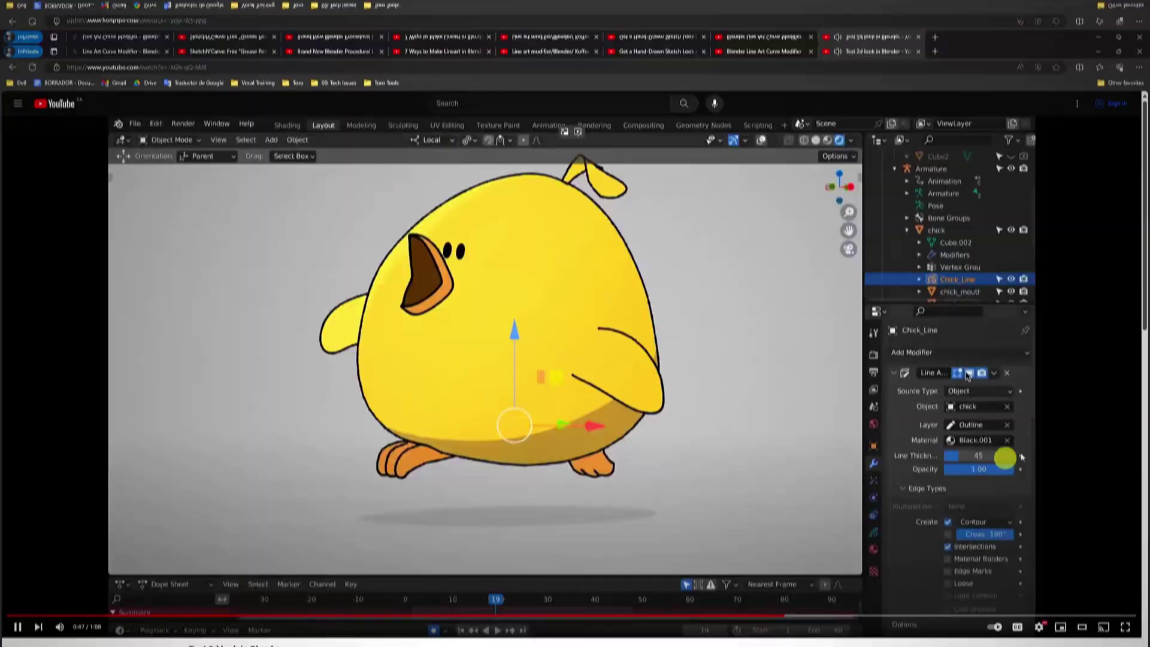
pyautogui.hotkey('ctrl', 'w')
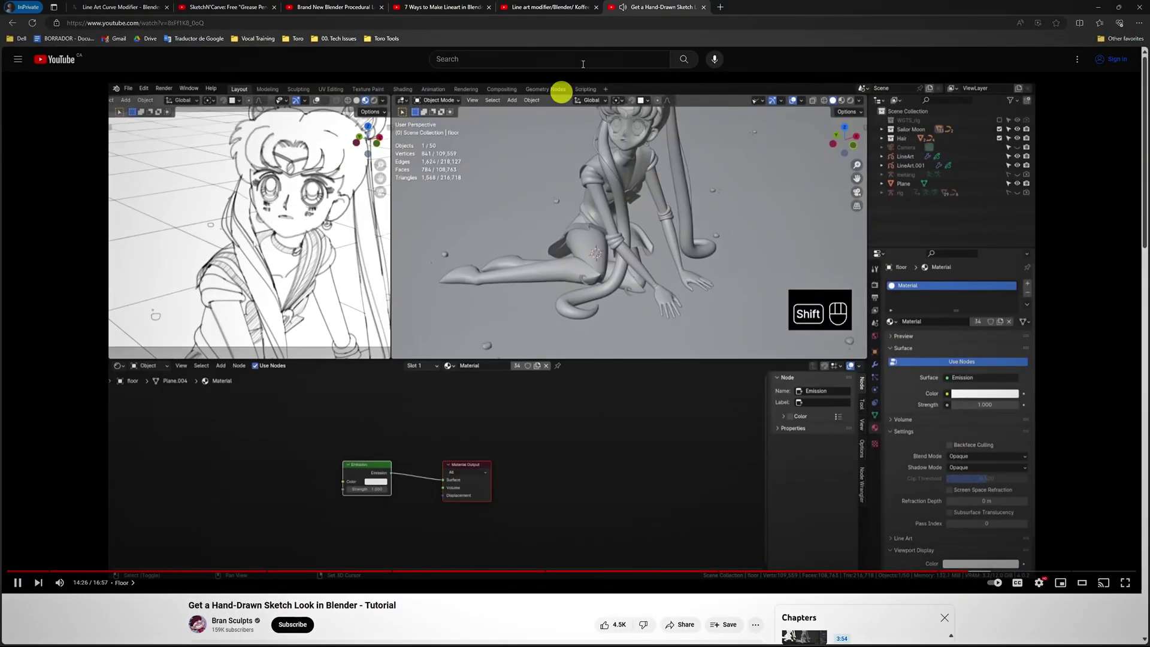
pyautogui.hotkey('ctrl', 'w')
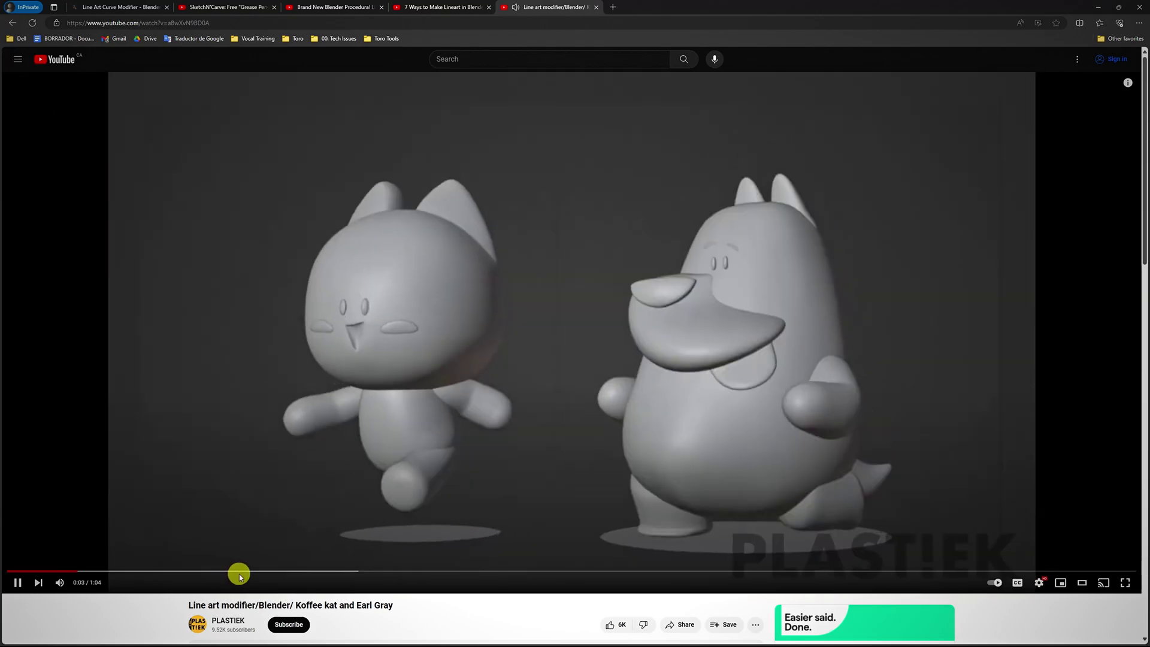
pyautogui.moveTo(239, 573); pyautogui.dragTo(501, 573)
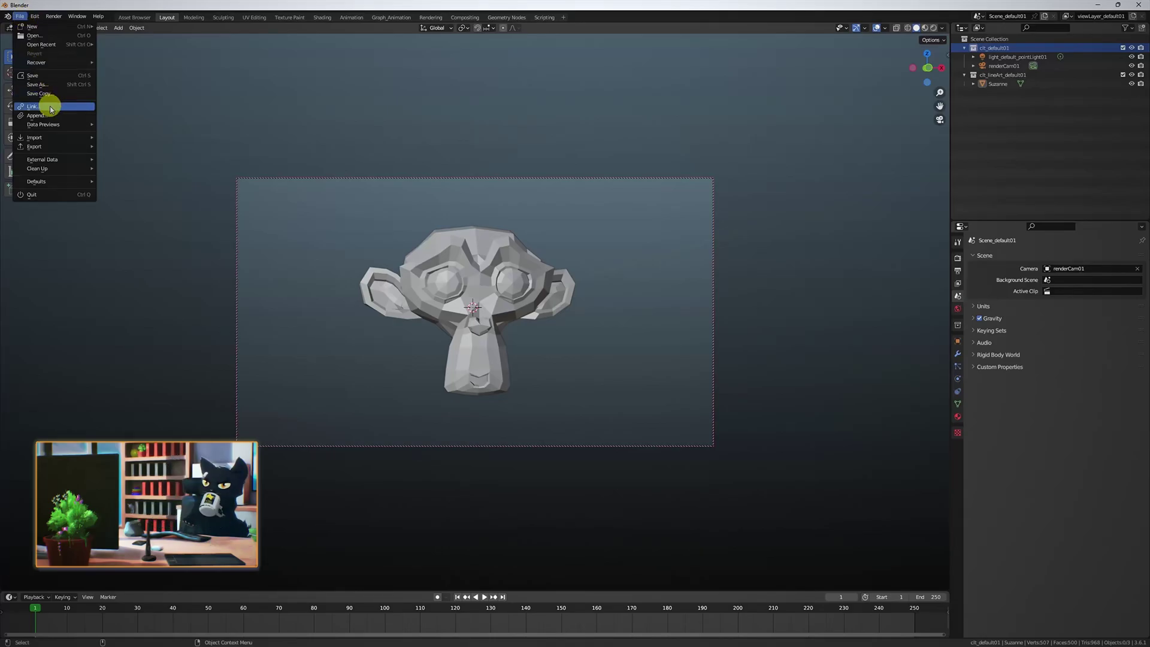
# Step: In Blender, append the Line Art_Append object from Line Art Curve Modifier_1.1_Blender 3.5+.blend
pyautogui.click(49, 115)
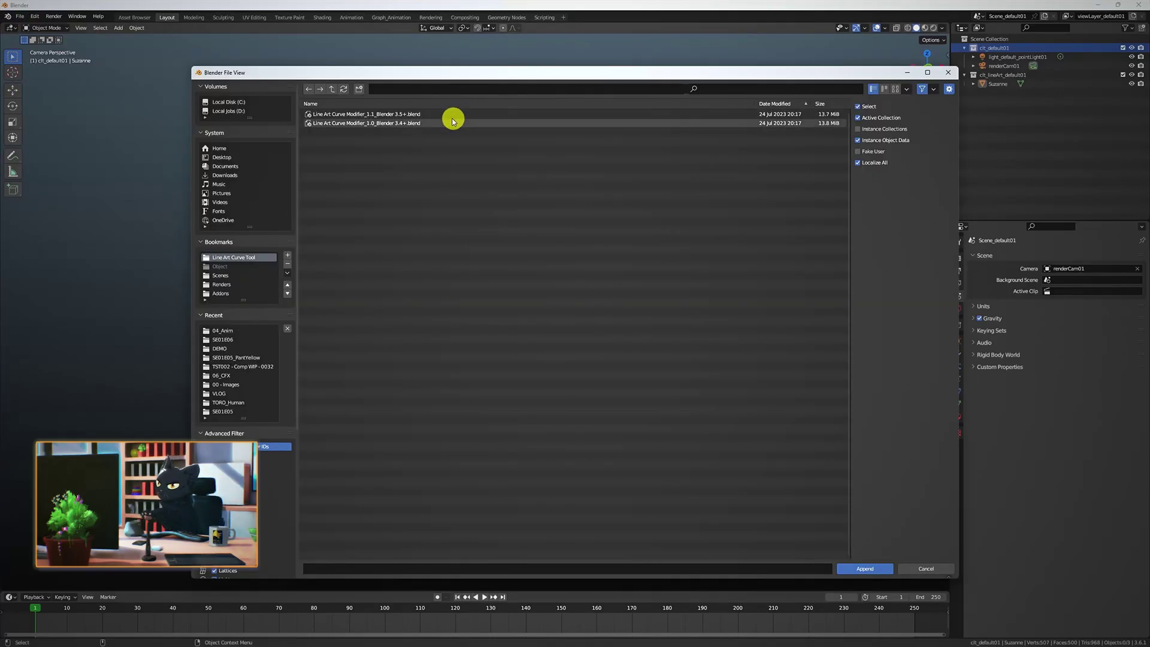
pyautogui.doubleClick(390, 115)
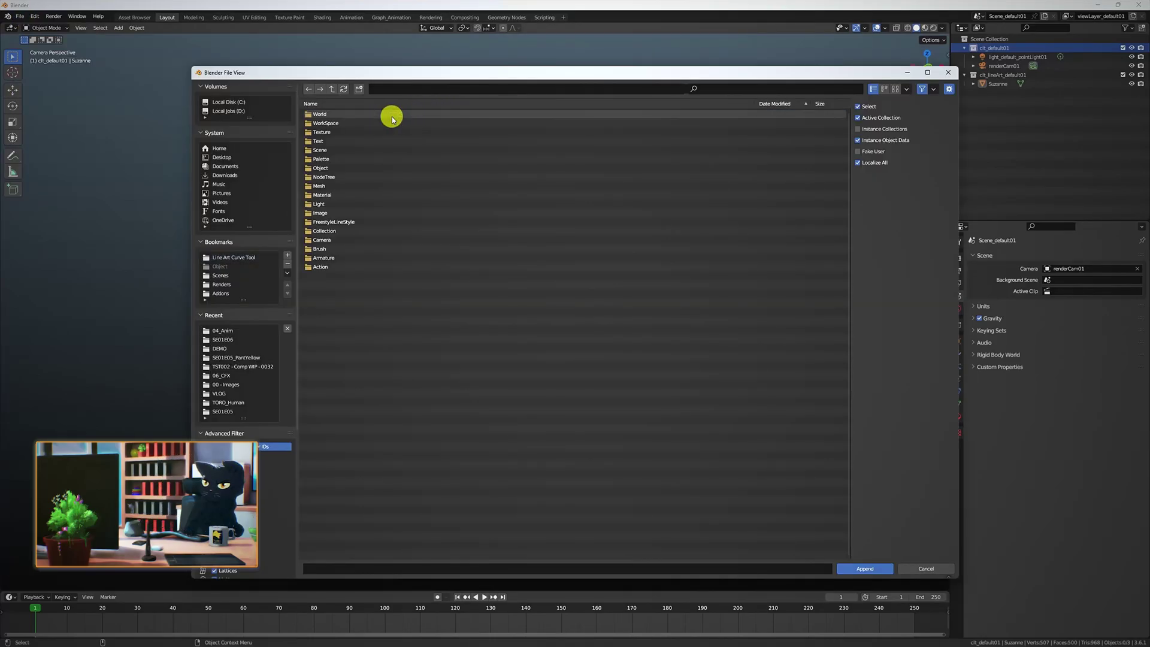
pyautogui.doubleClick(367, 168)
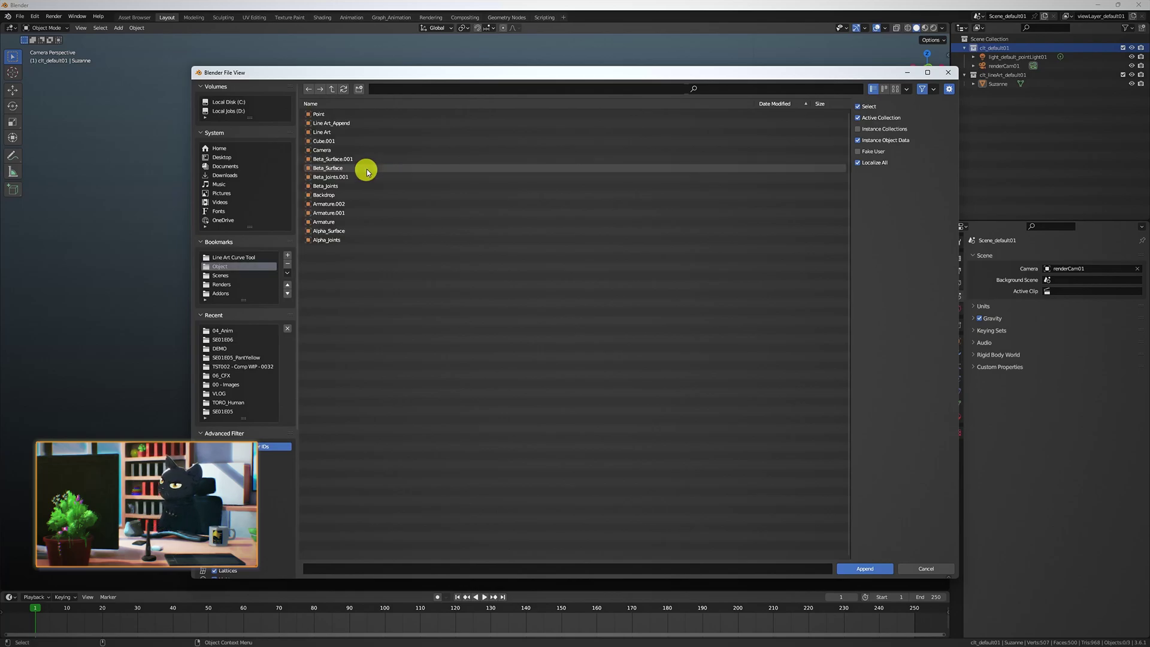
pyautogui.click(330, 124)
pyautogui.doubleClick(343, 126)
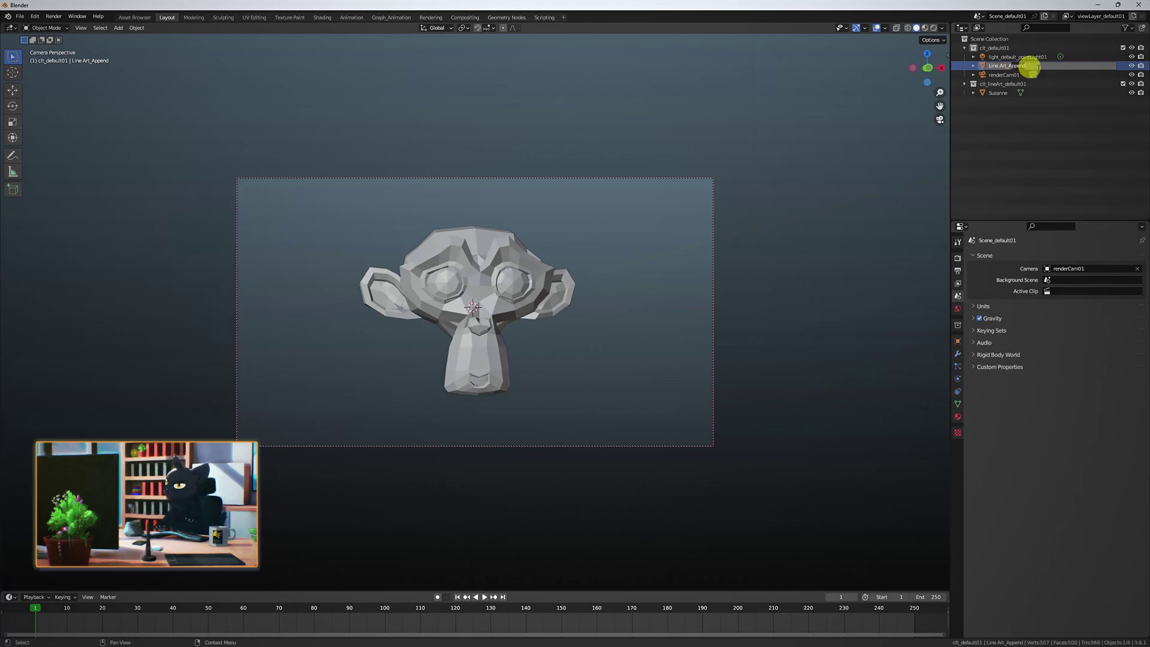
# Step: Rename the appended line art object to Line Art_default01
pyautogui.press('BackSpace')
pyautogui.press('BackSpace')
pyautogui.press('BackSpace')
pyautogui.press('BackSpace')
pyautogui.press('BackSpace')
pyautogui.press('BackSpace')
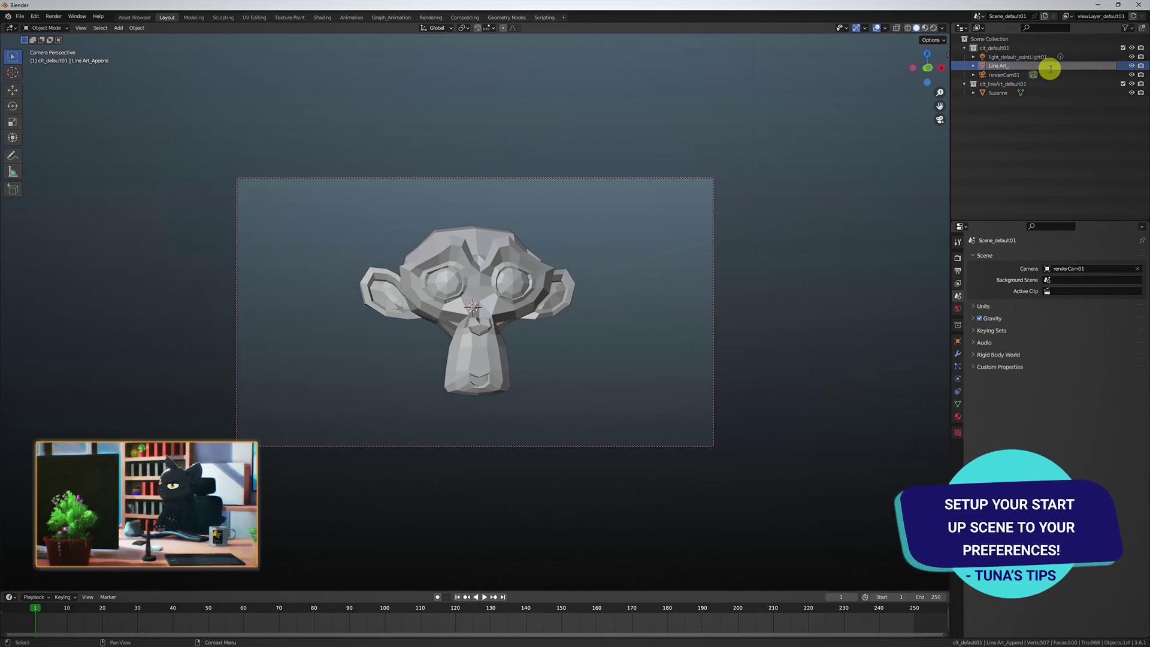
pyautogui.write('default01')
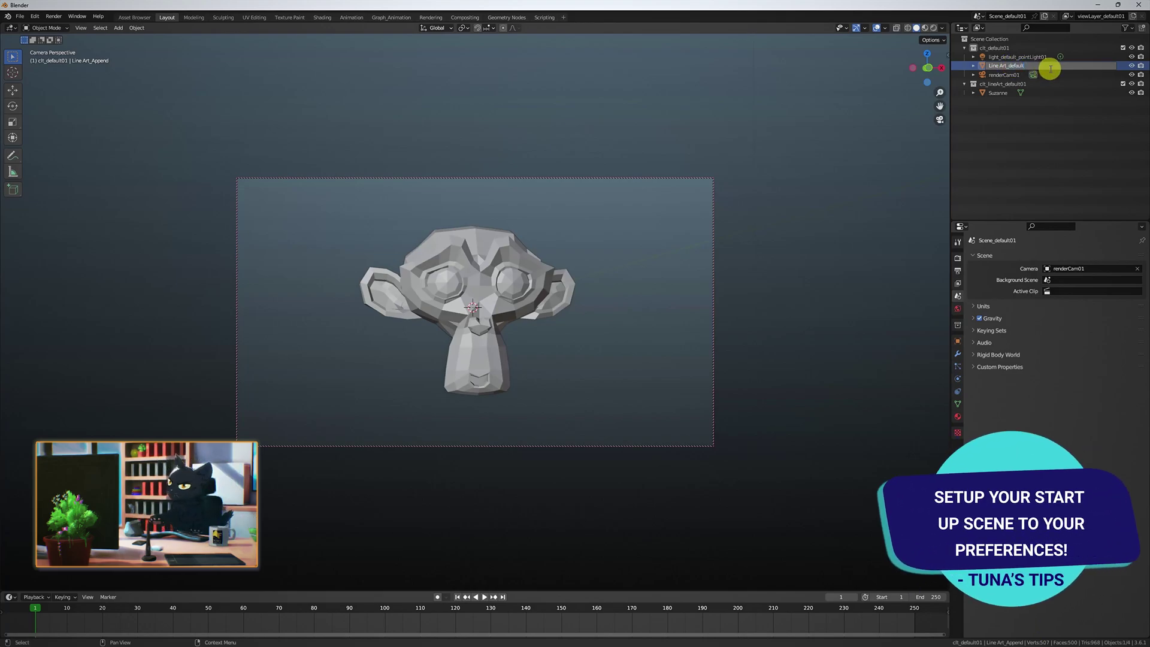
pyautogui.press('Return')
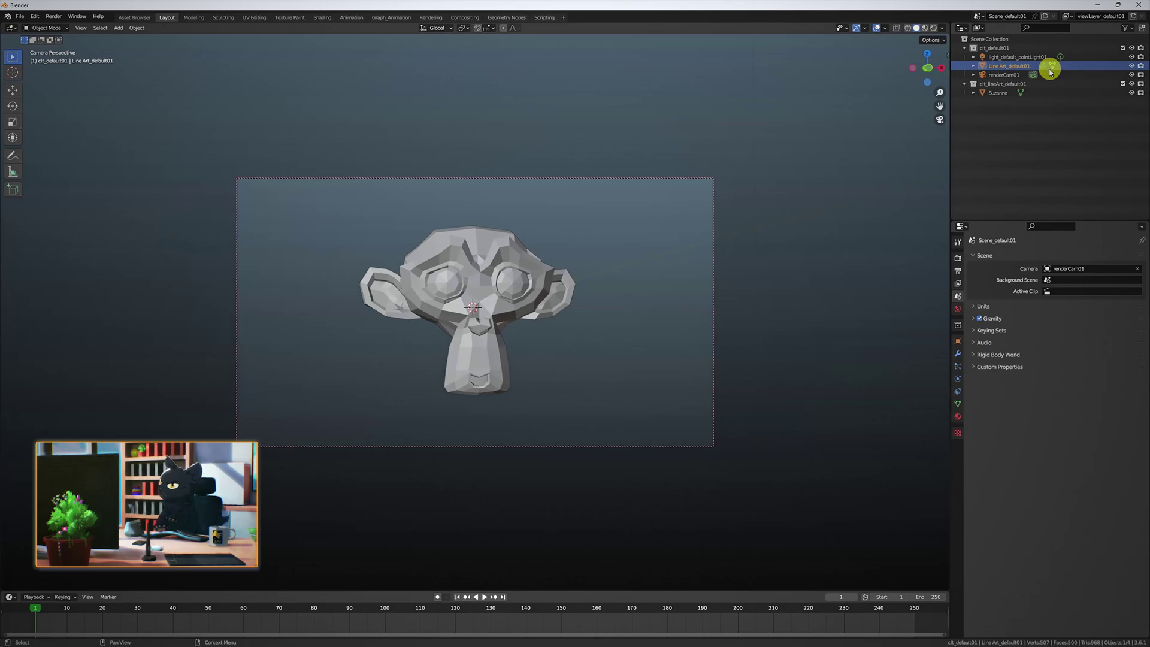
# Step: Show the line art object's modifier settings, preview the scene in rendered shading and return to solid shading
pyautogui.click(1045, 66)
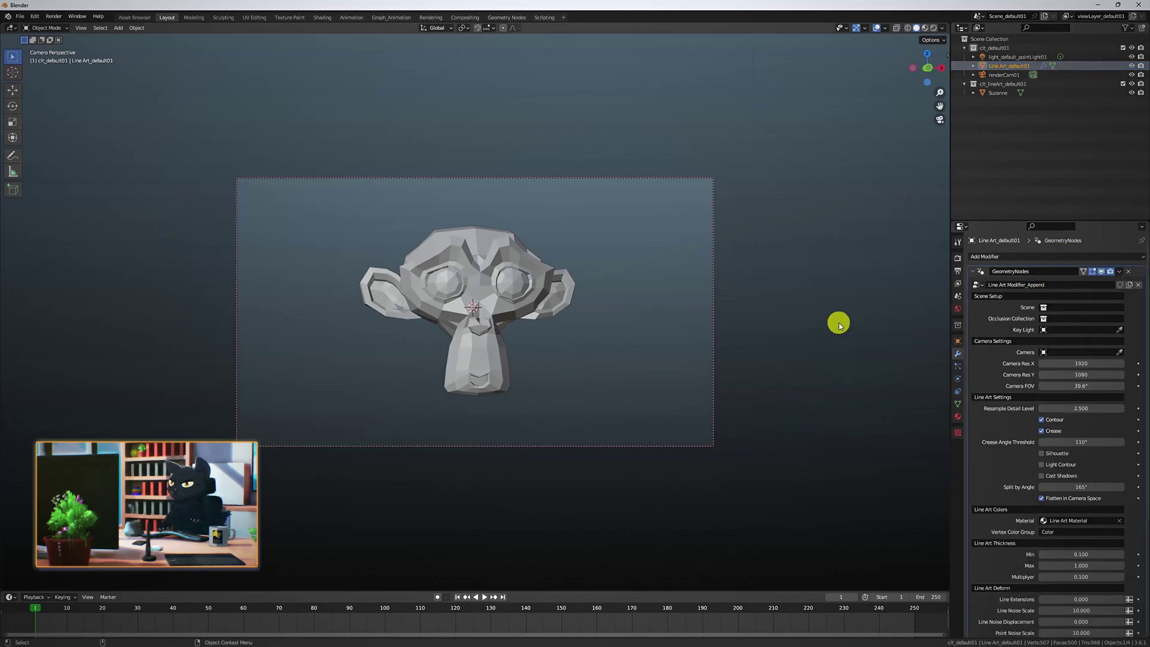
pyautogui.press('z')
pyautogui.click(776, 296)
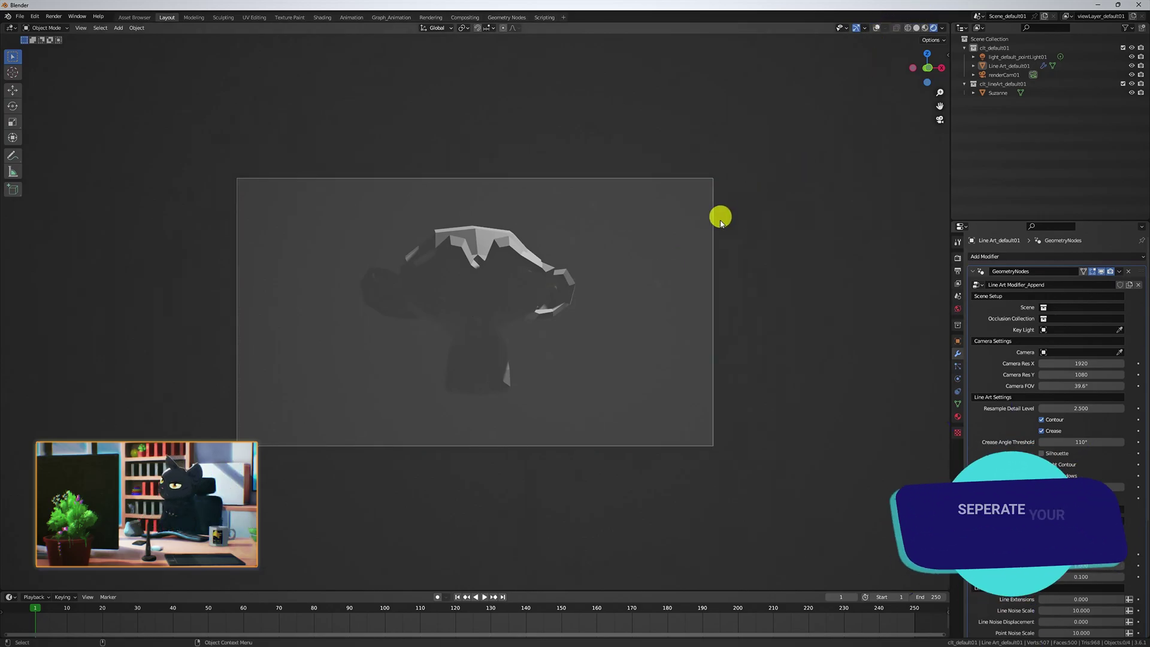
pyautogui.press('z')
pyautogui.click(769, 222)
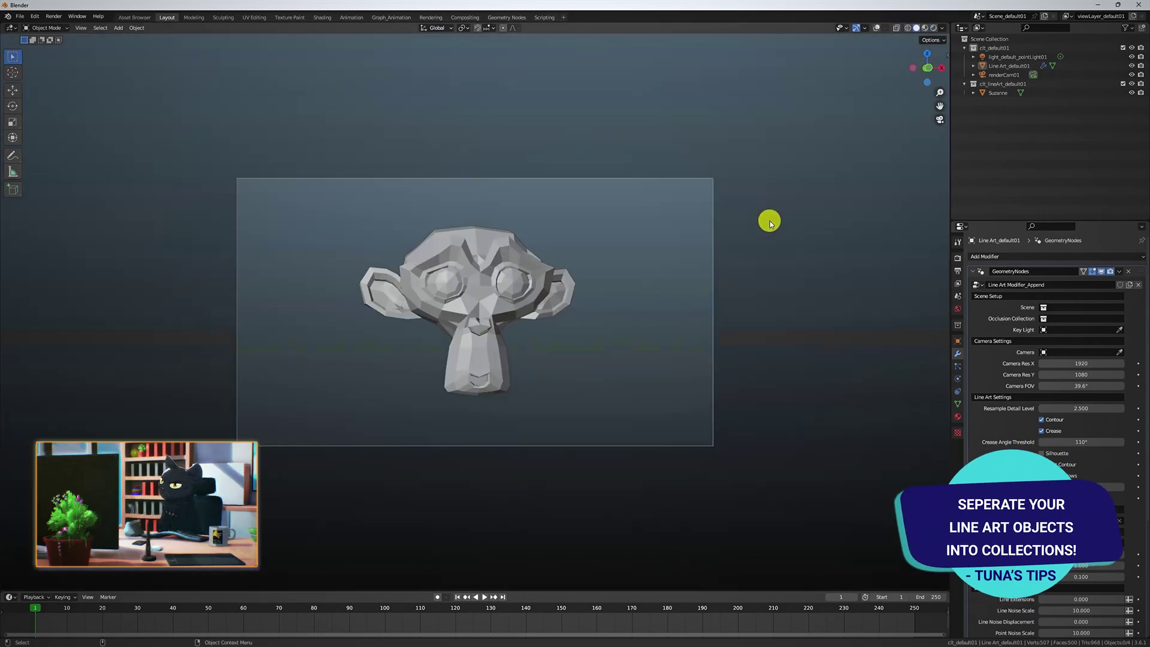
# Step: Set the line art modifier's Scene to clt_lineArt_default01 and its Camera to renderCam01
pyautogui.click(1021, 65)
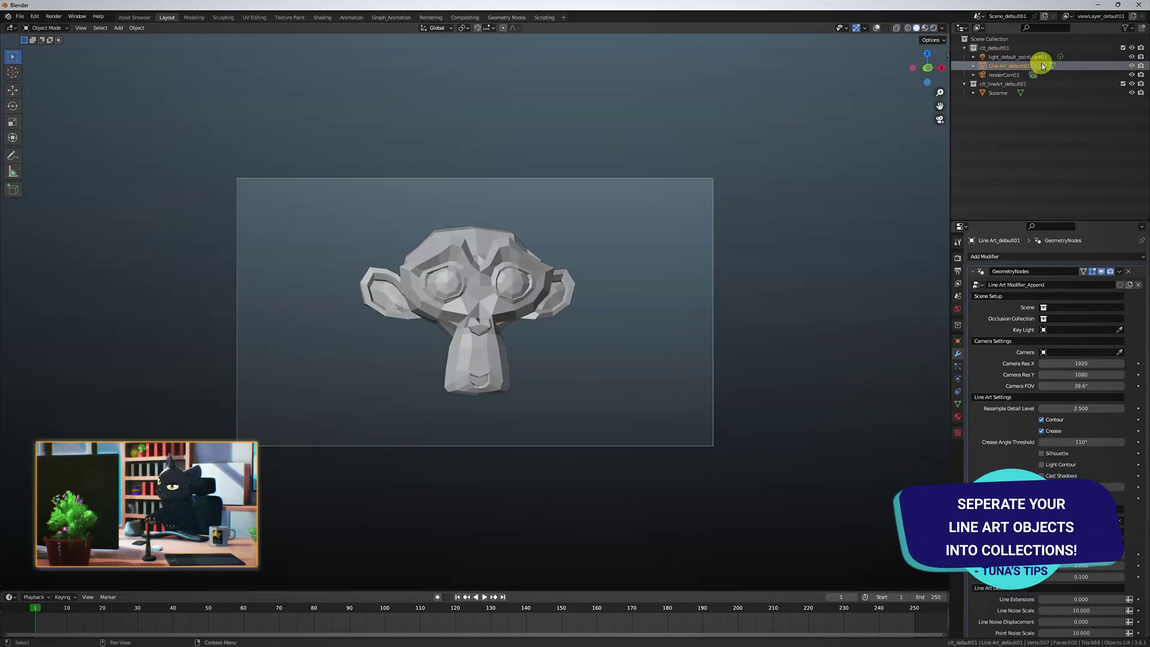
pyautogui.click(1059, 307)
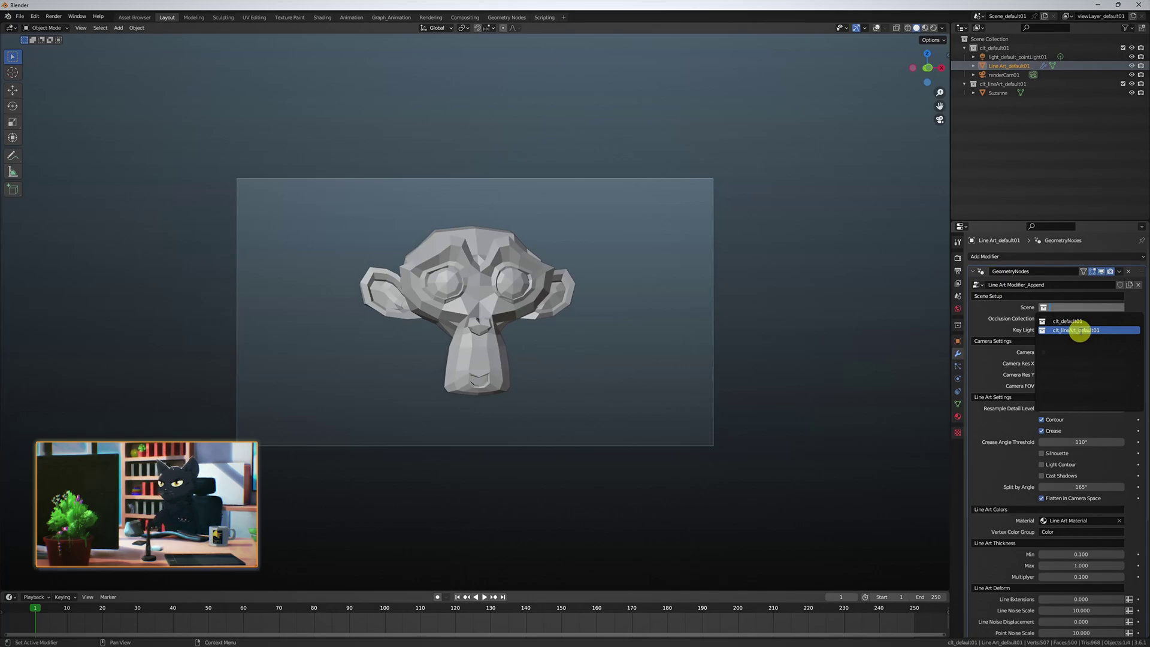
pyautogui.click(1081, 331)
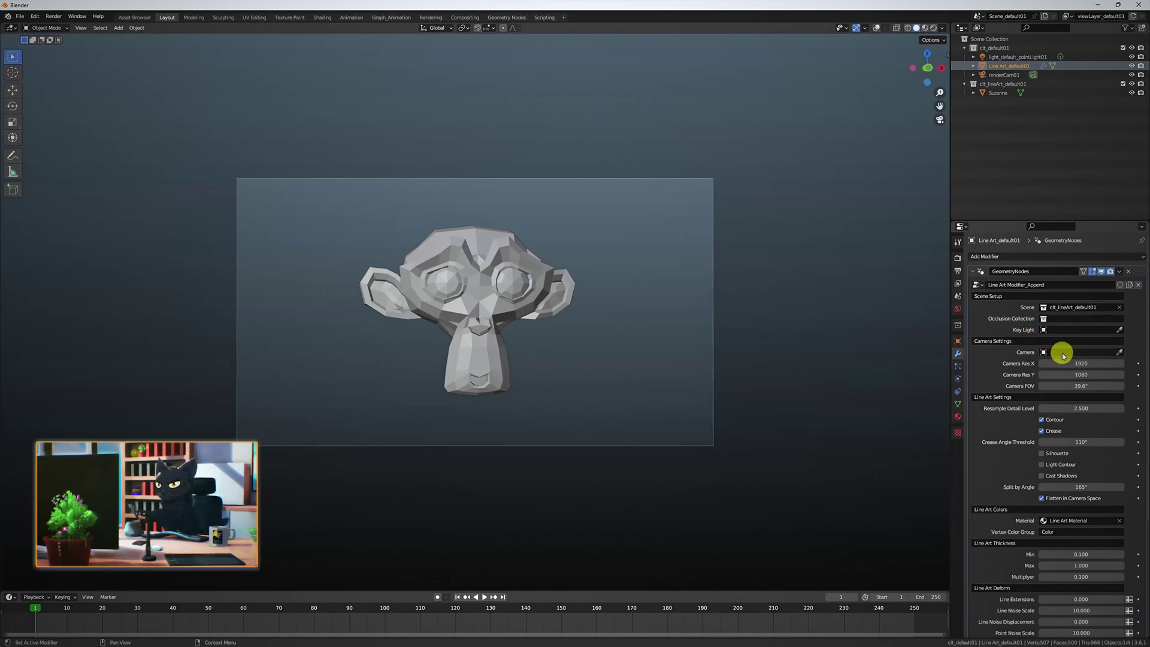
pyautogui.click(1060, 352)
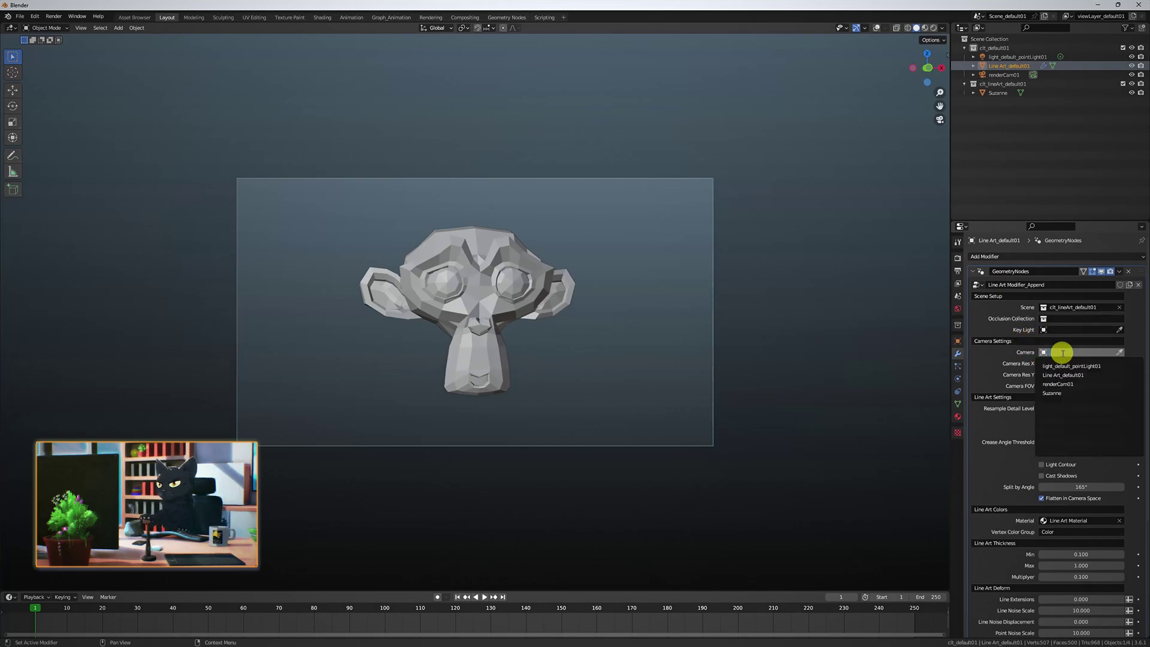
pyautogui.click(1059, 383)
# Step: Switch the viewport to rendered shading and turn the camera view around the monkey head to examine its outlines
pyautogui.press('z')
pyautogui.click(579, 273)
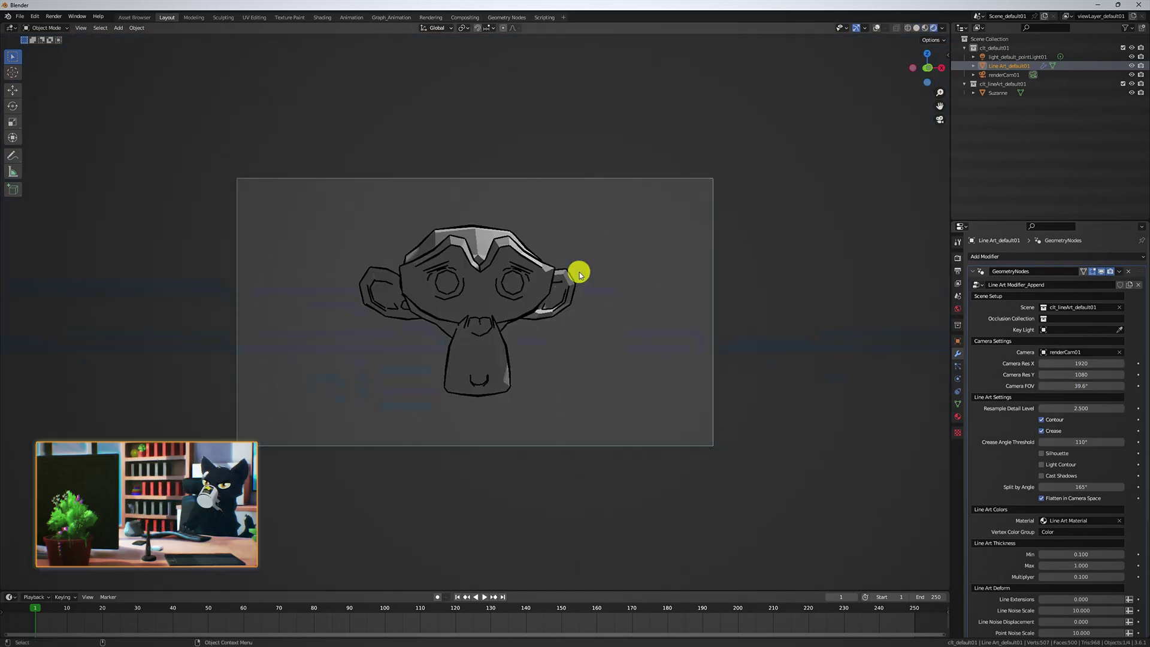
pyautogui.moveTo(570, 321); pyautogui.dragTo(776, 327, button='middle')
pyautogui.press('q')
pyautogui.click(795, 320)
pyautogui.scroll(3, 795, 321)
pyautogui.press('q')
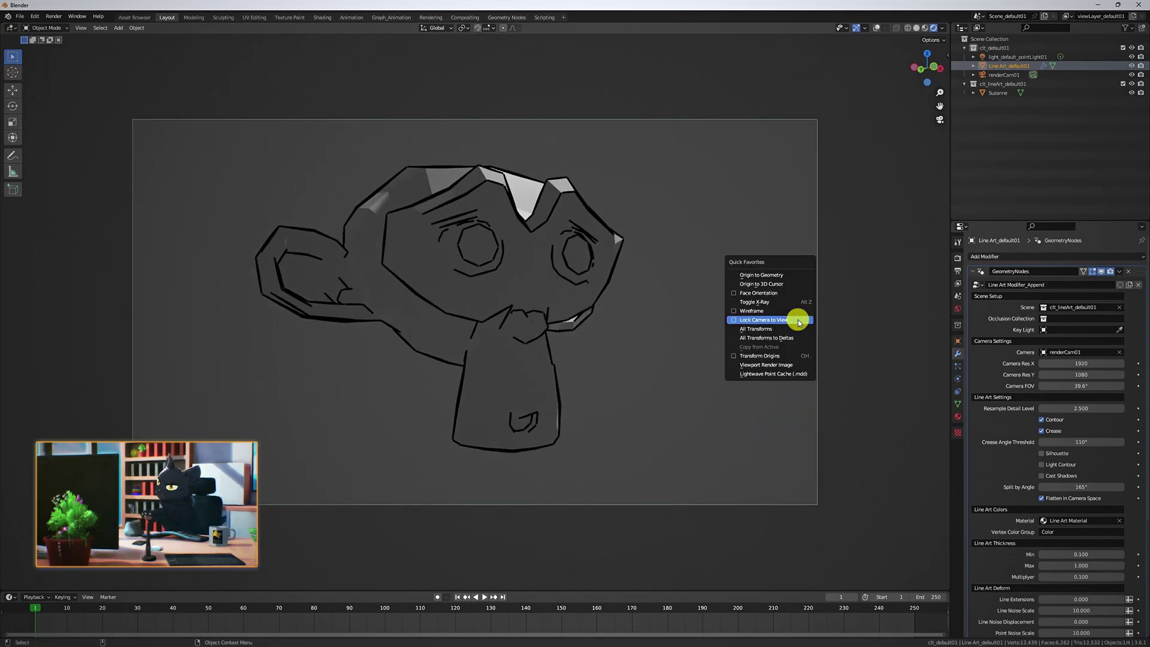
pyautogui.click(798, 321)
pyautogui.moveTo(775, 323); pyautogui.dragTo(651, 303, button='middle')
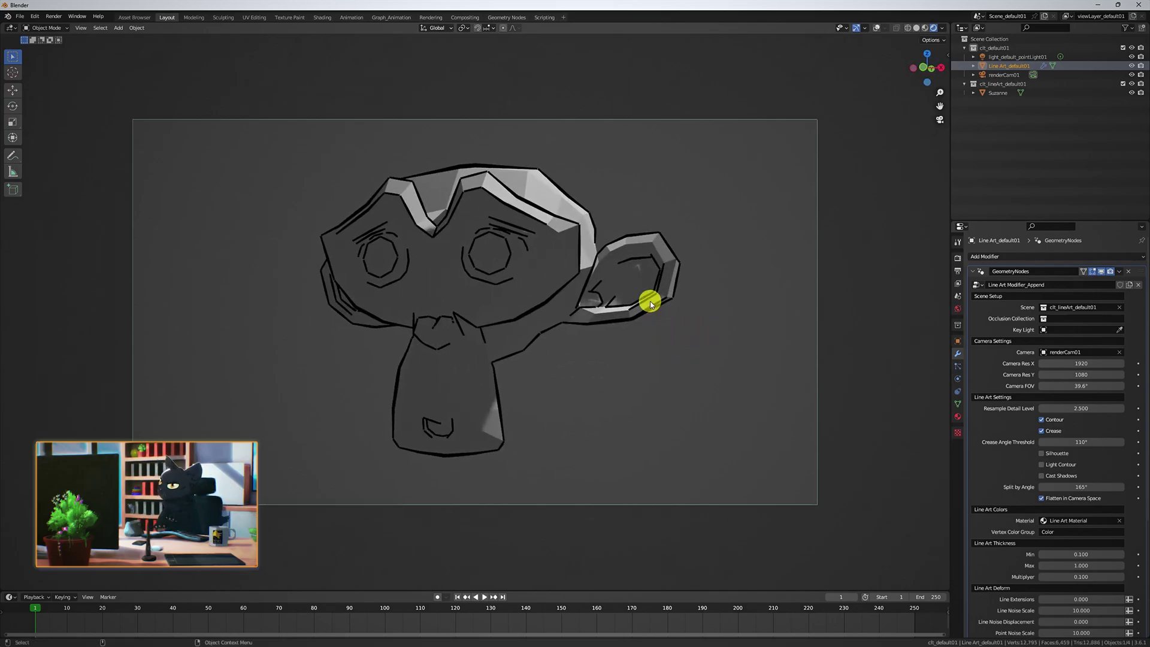
# Step: Add a Subdivision Surface modifier to the Suzanne monkey head
pyautogui.click(642, 243)
pyautogui.click(985, 258)
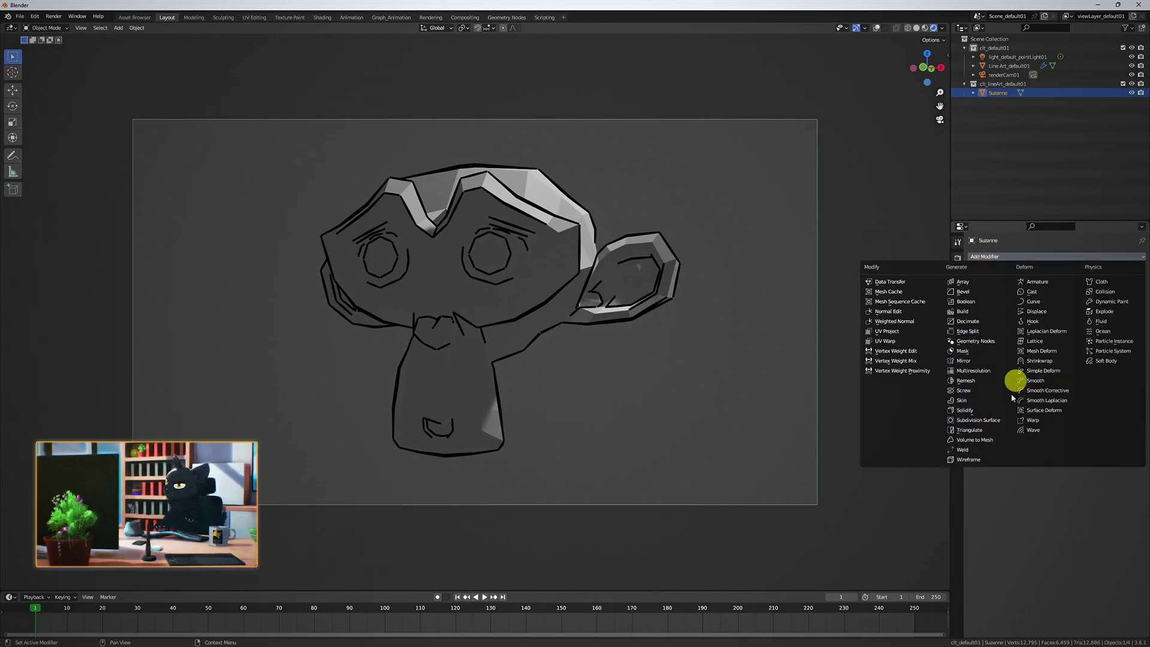
pyautogui.click(994, 420)
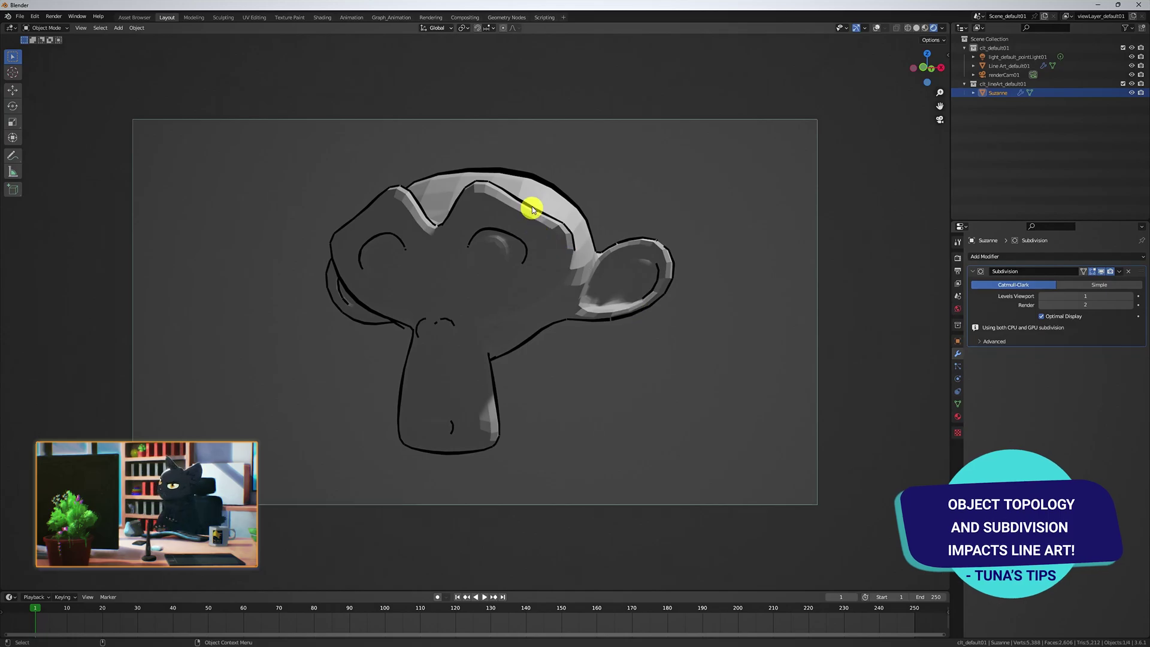
pyautogui.moveTo(631, 355)
pyautogui.mouseDown(button='middle')
pyautogui.moveTo(647, 367)
pyautogui.moveTo(660, 357)
pyautogui.moveTo(644, 353)
pyautogui.mouseUp(button='middle')
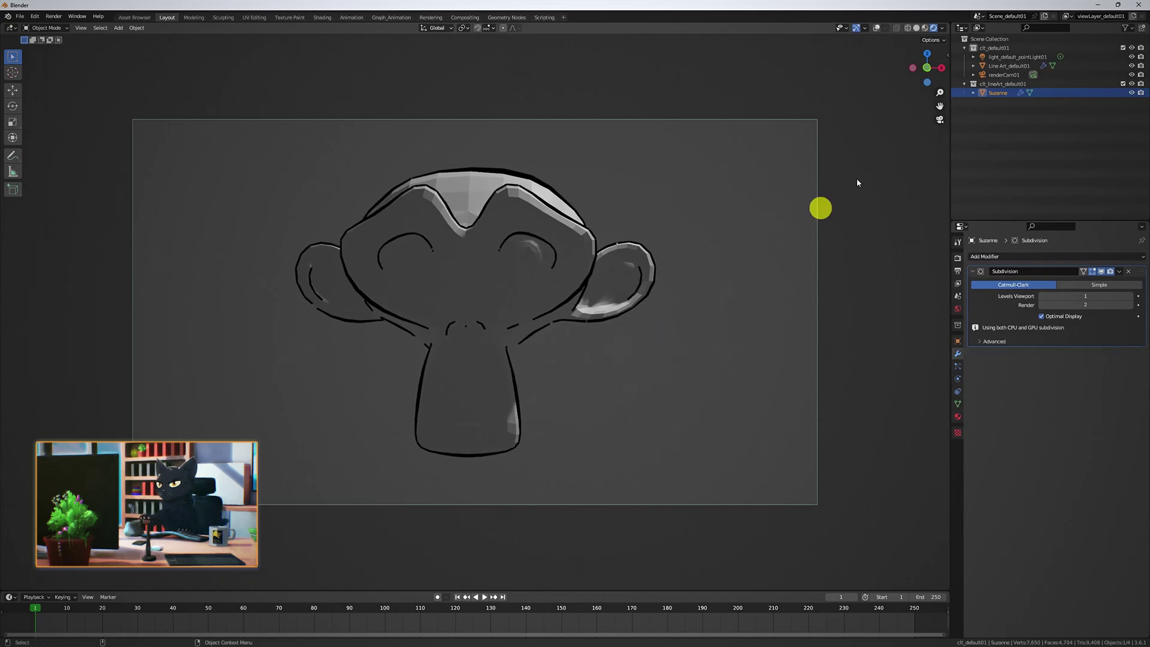
# Step: Set the line art modifier's Resample Detail Level to 5 and enable Silhouette
pyautogui.click(1043, 66)
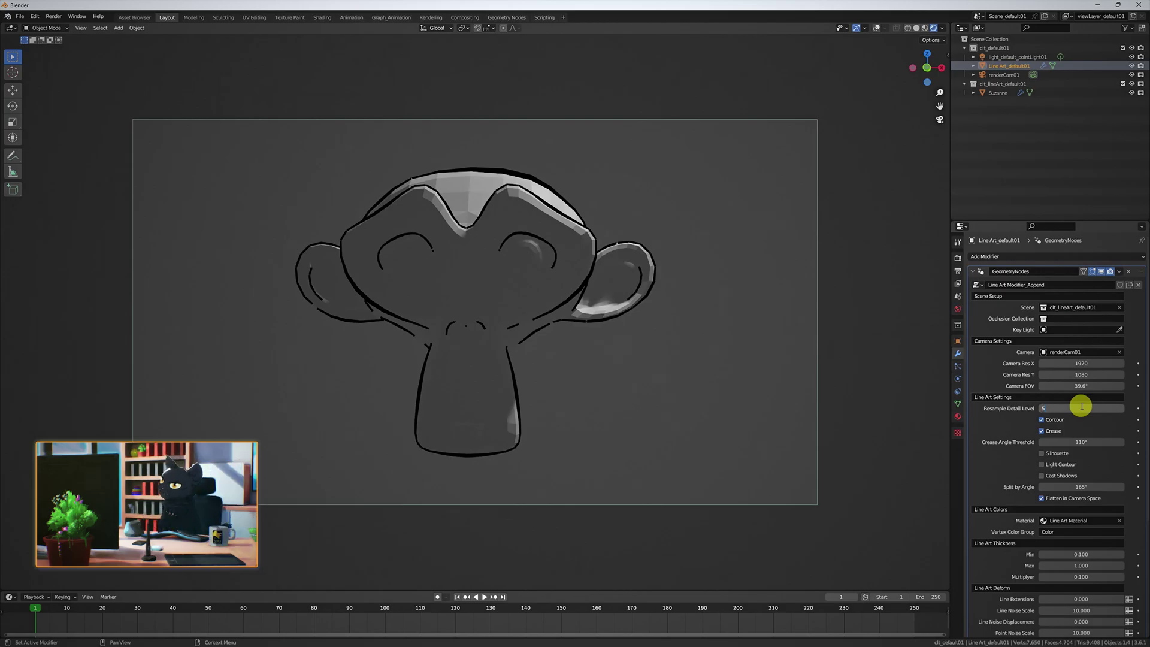
pyautogui.click(1082, 409)
pyautogui.write('5')
pyautogui.press('Return')
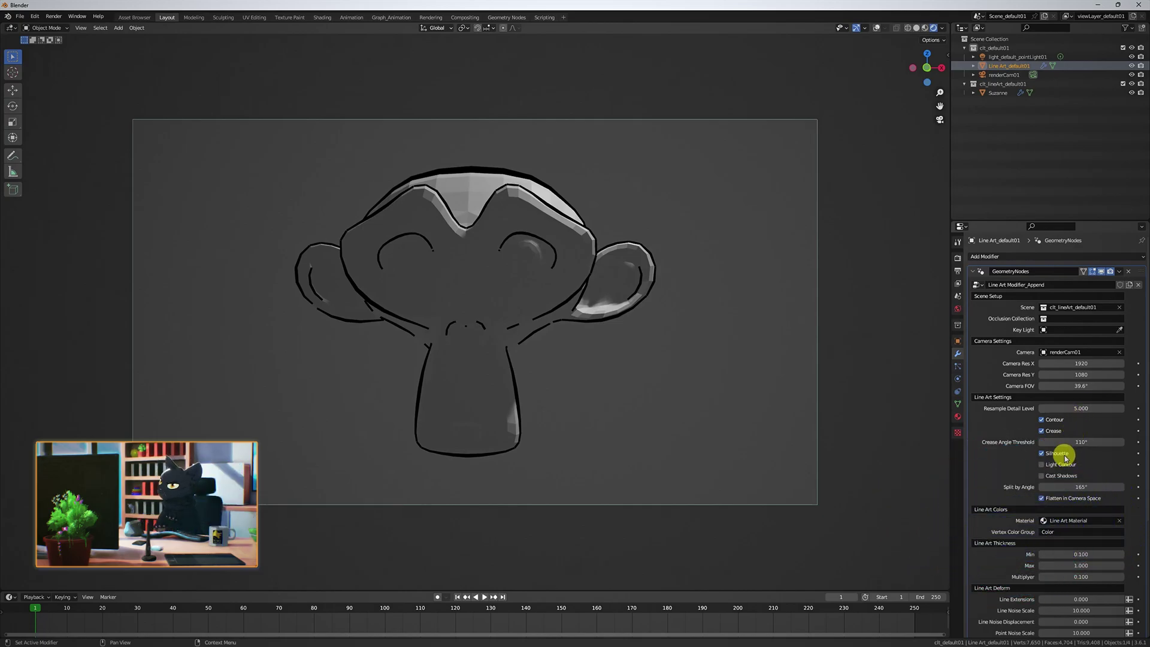
pyautogui.moveTo(872, 398); pyautogui.dragTo(826, 398, button='middle')
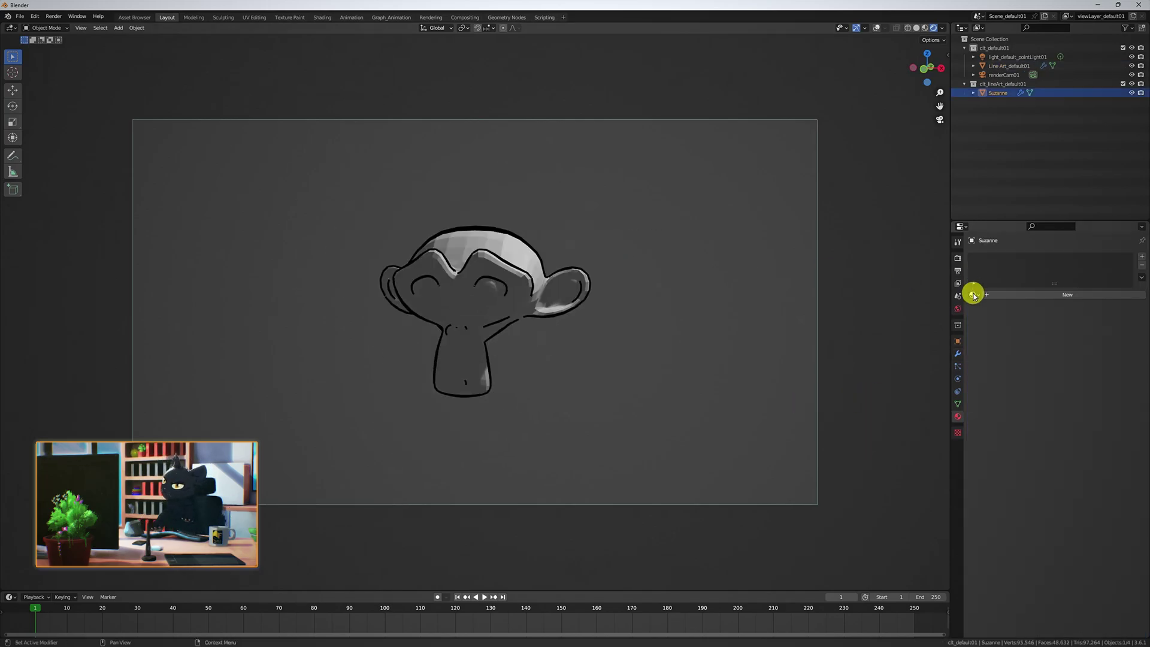
# Step: Create a new material on Suzanne and name it mtl_white01
pyautogui.click(1019, 295)
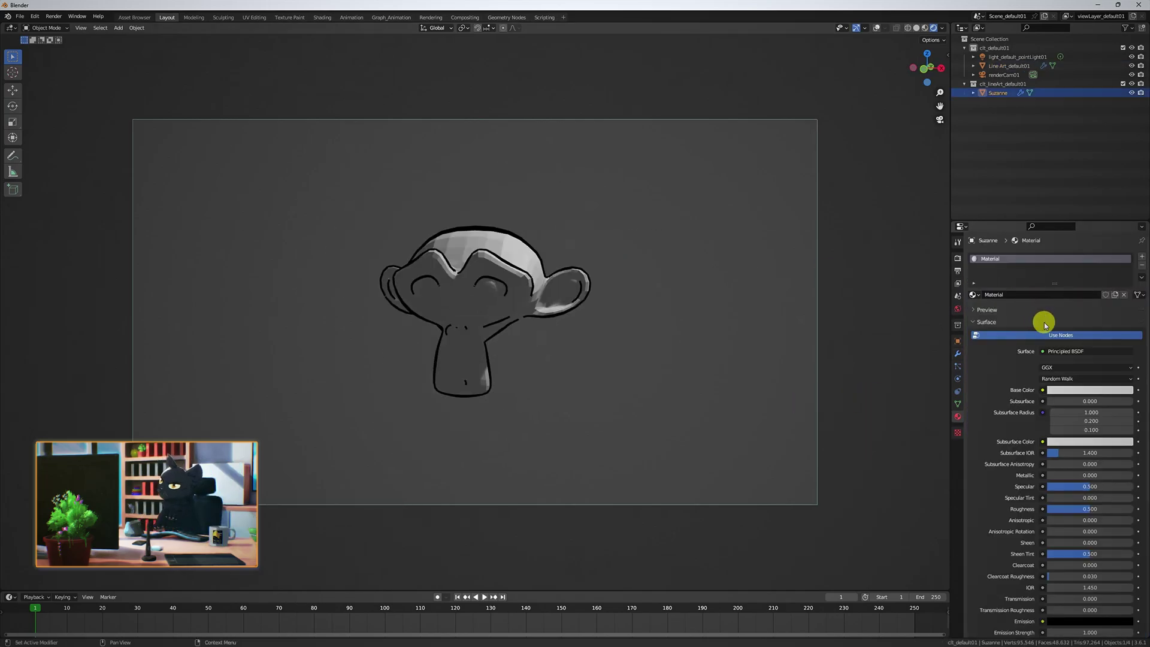
pyautogui.click(1037, 296)
pyautogui.write('mtl_white')
pyautogui.press('Return')
pyautogui.click(1037, 296)
pyautogui.write('01')
pyautogui.press('Return')
# Step: Change the mtl_white01 surface to an Emission shader and give it a dark grey colour
pyautogui.click(1064, 351)
pyautogui.click(1066, 399)
pyautogui.click(1115, 368)
pyautogui.scroll(4, 693, 351)
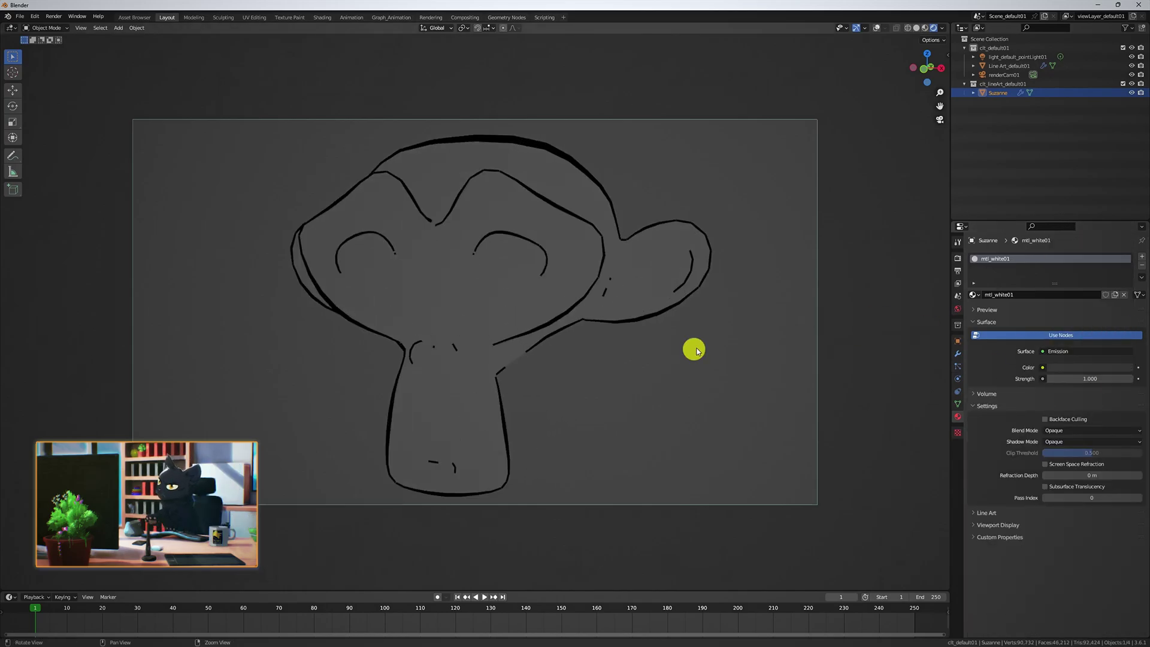
pyautogui.moveTo(693, 351); pyautogui.dragTo(702, 348, button='middle')
pyautogui.scroll(-1, 702, 347)
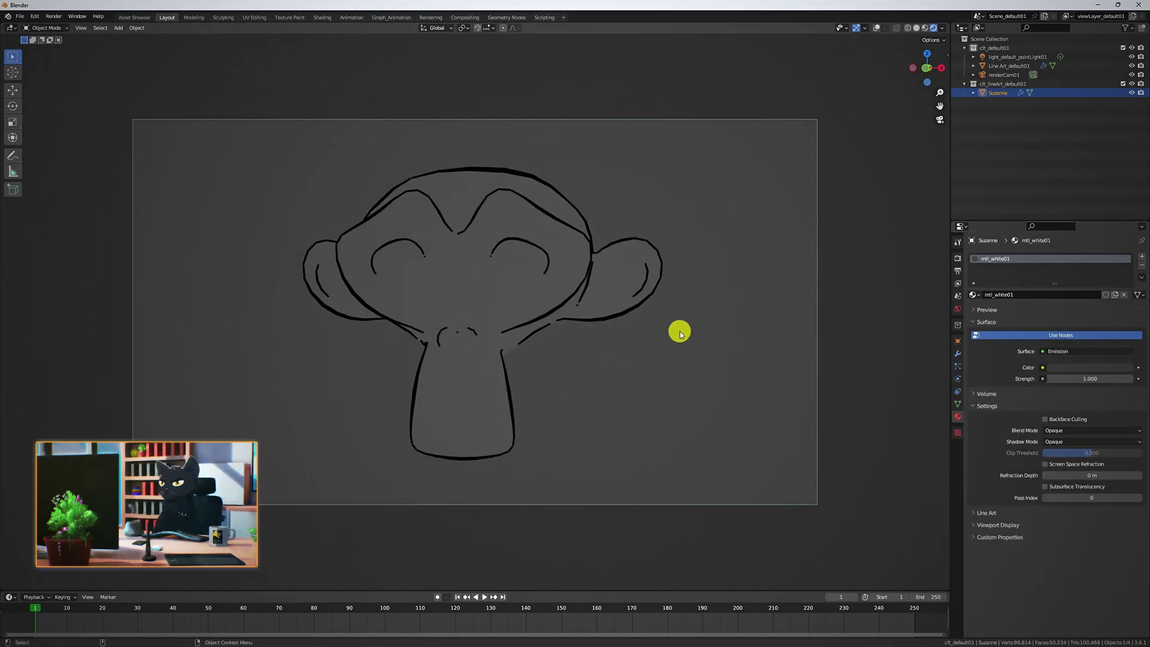
# Step: Set the line art modifier's Crease Angle Threshold to 140°, after trying 130° and 150°
pyautogui.click(1043, 68)
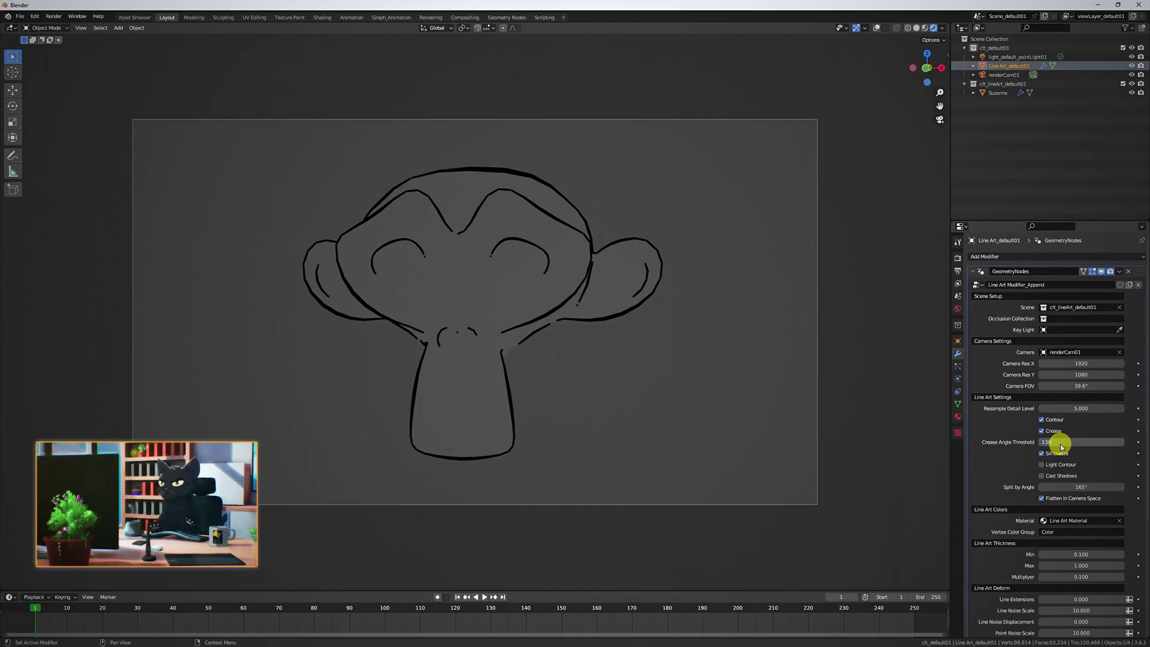
pyautogui.press('Return')
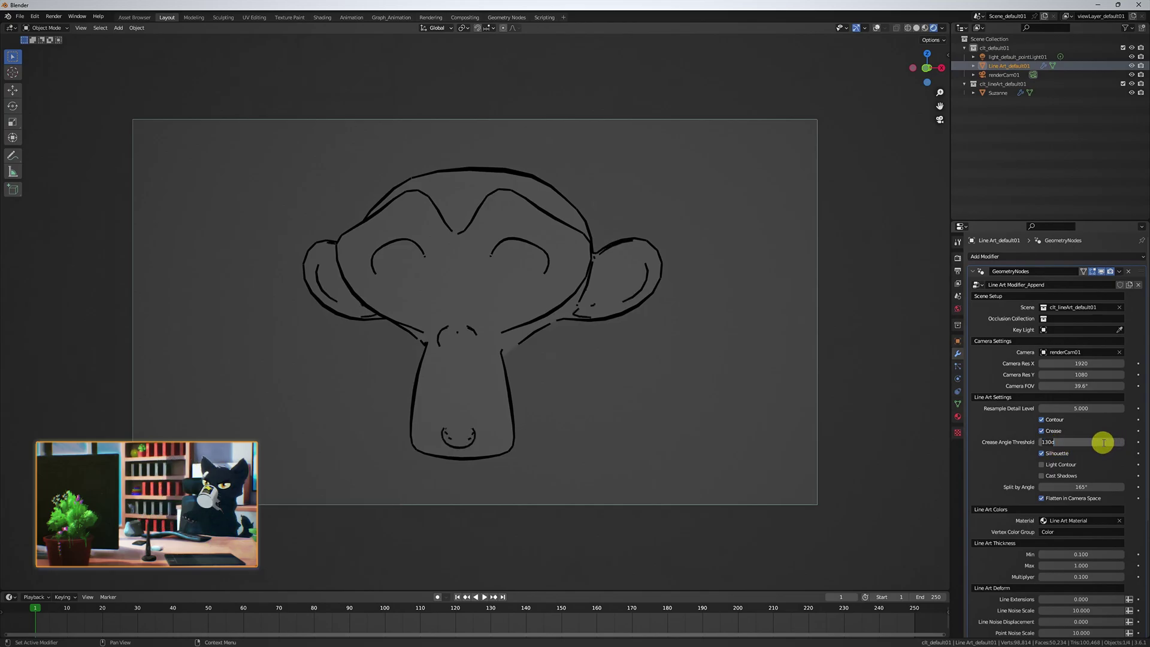
pyautogui.write('50')
pyautogui.press('Return')
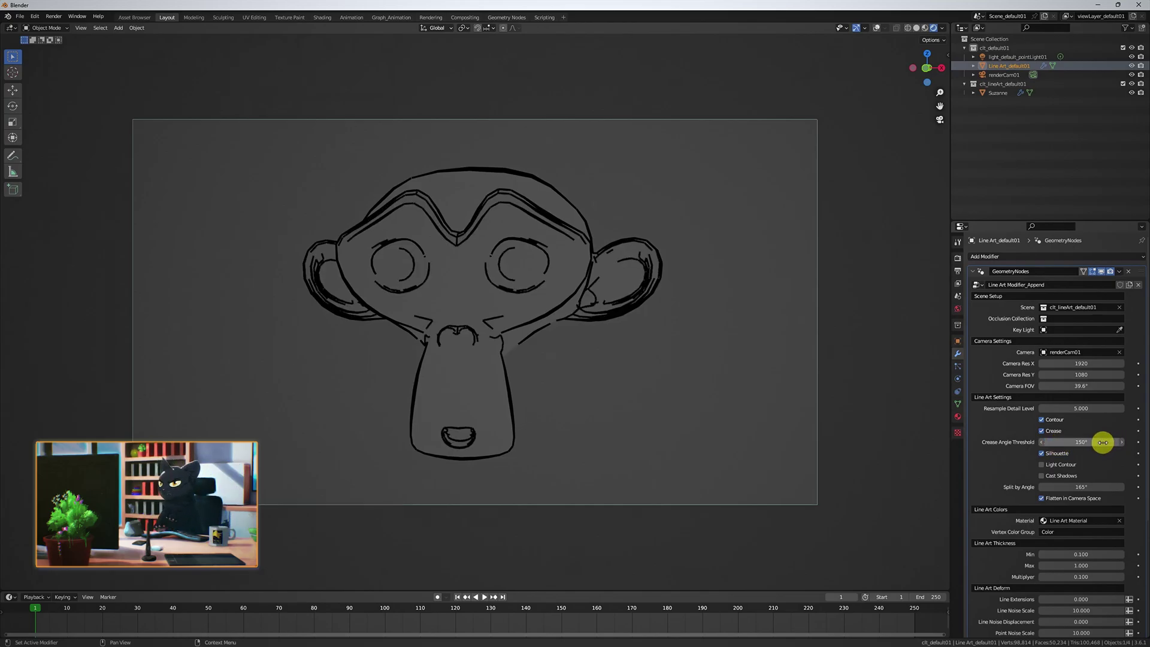
pyautogui.write('0')
pyautogui.press('Return')
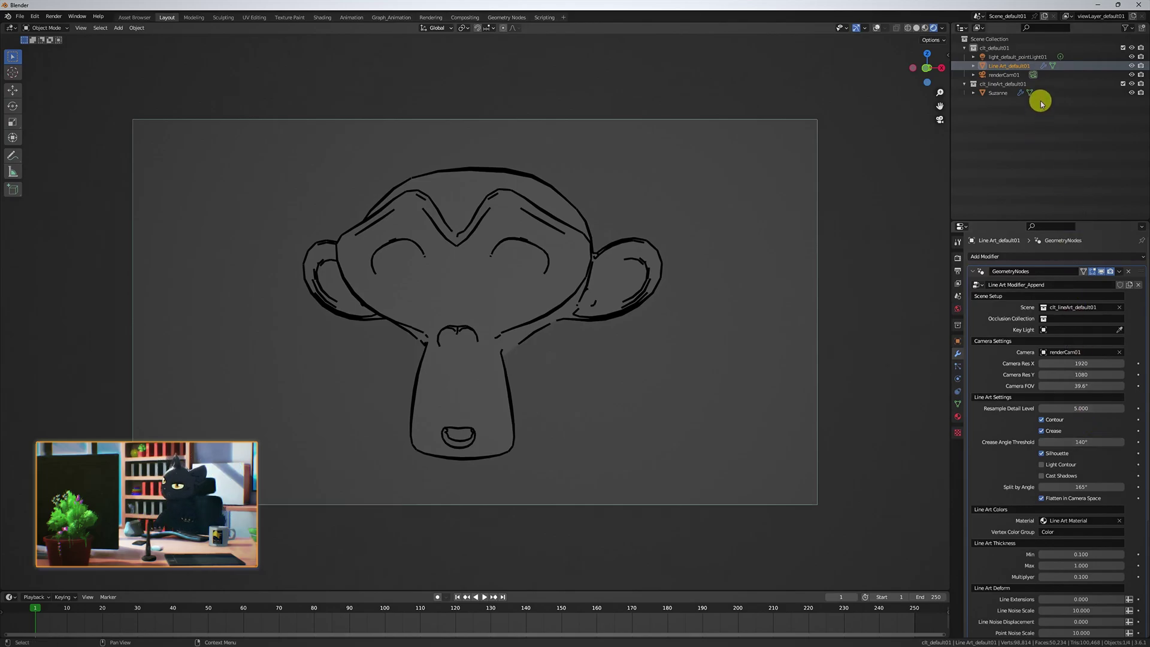
# Step: Raise Suzanne's viewport subdivision to level 2 and set the line art modifier's Crease Angle Threshold to 160°
pyautogui.click(1020, 93)
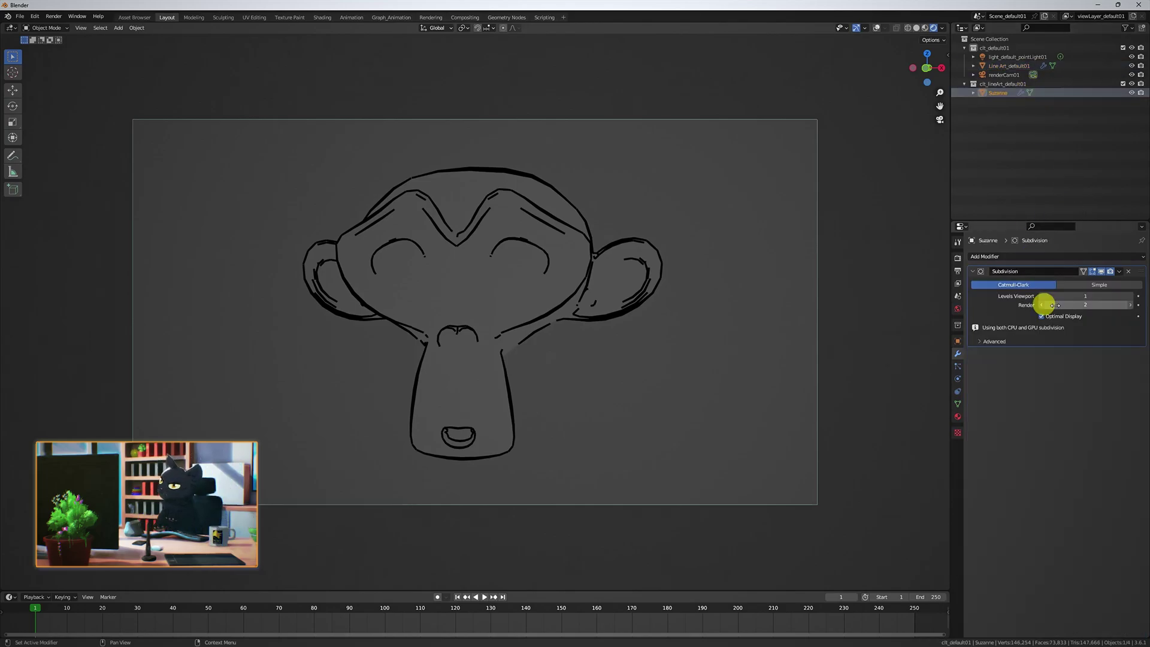
pyautogui.click(1134, 297)
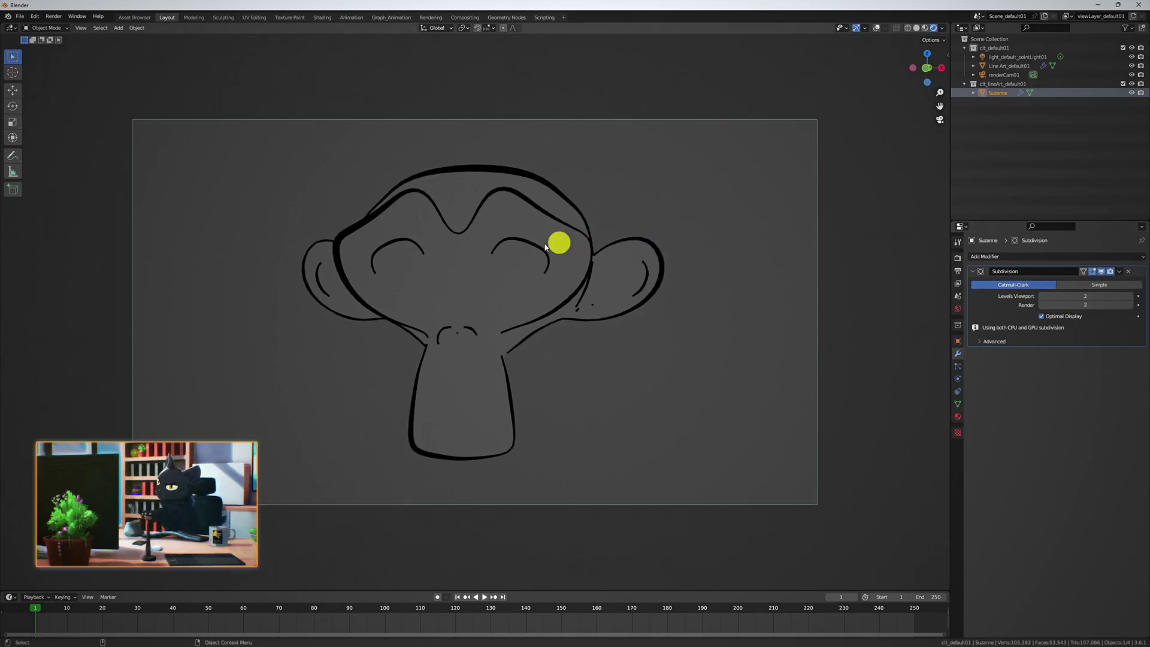
pyautogui.click(1045, 68)
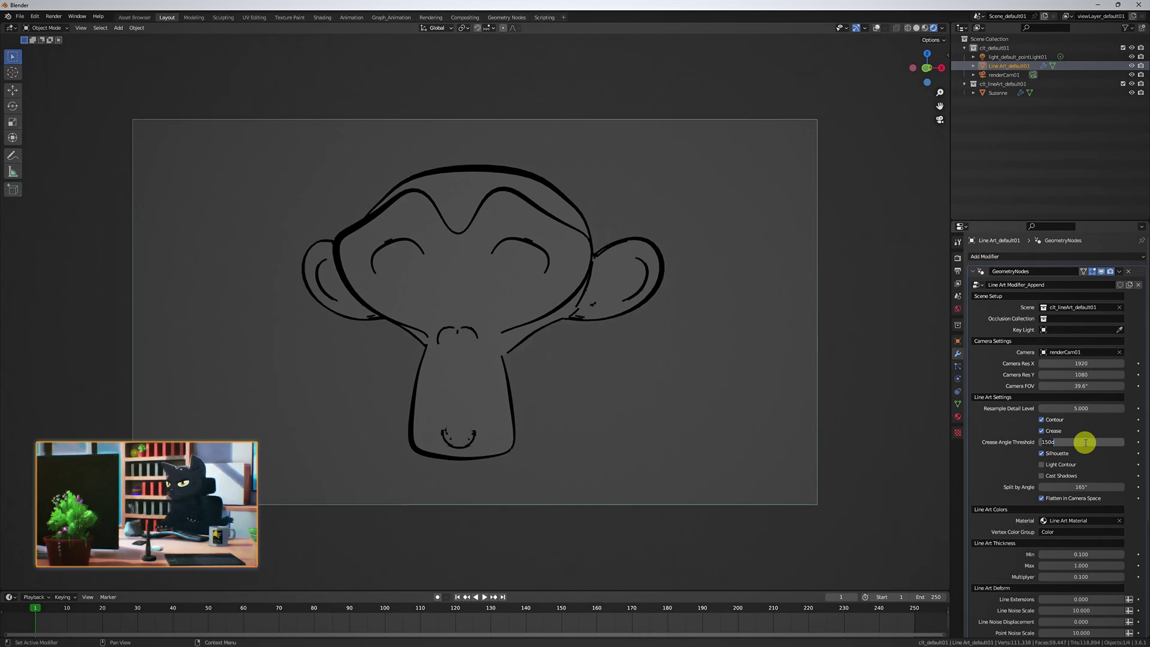
pyautogui.press('Return')
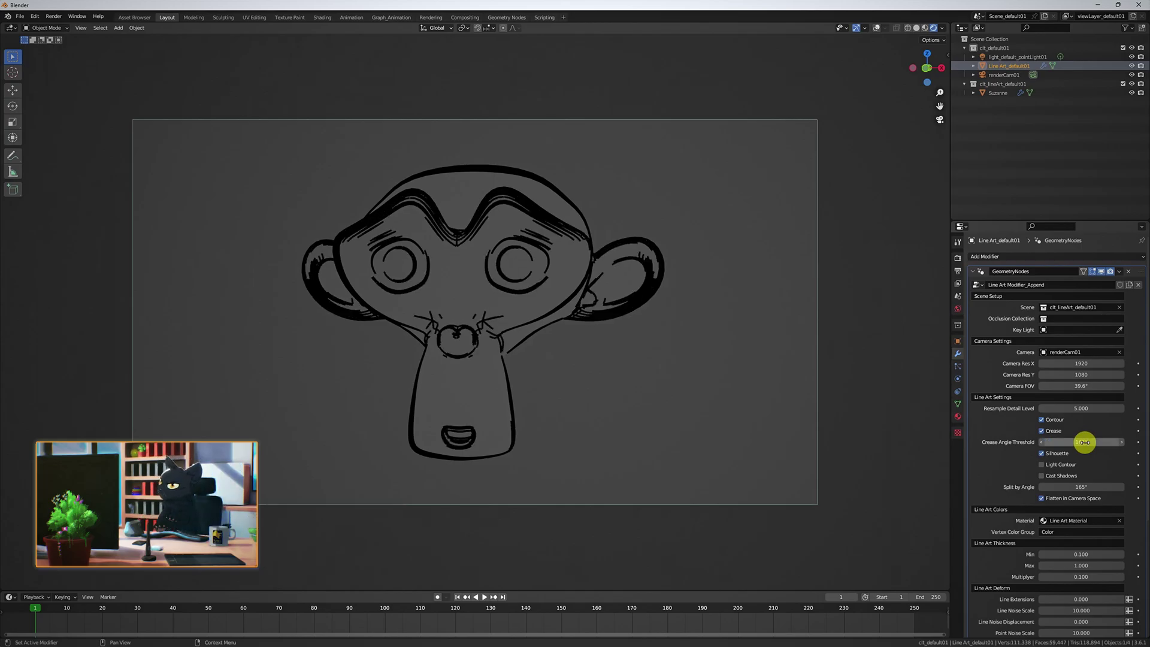
pyautogui.press('Return')
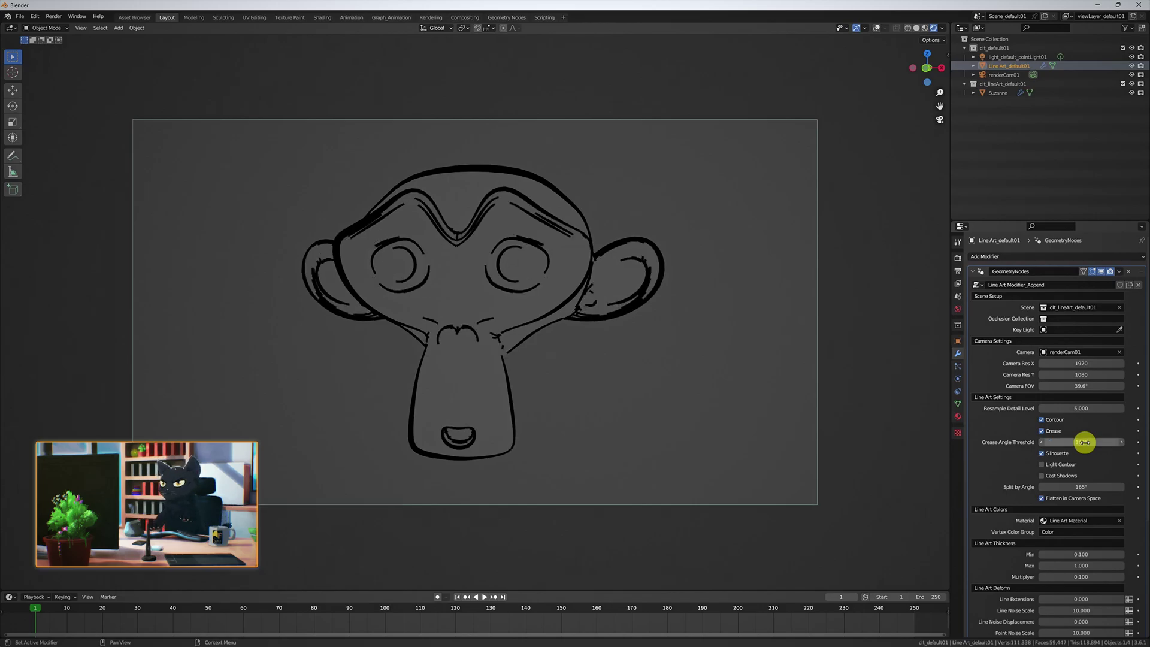
# Step: Try a viewport subdivision level of 3 on Suzanne and return it to 2
pyautogui.click(1017, 92)
pyautogui.click(1129, 297)
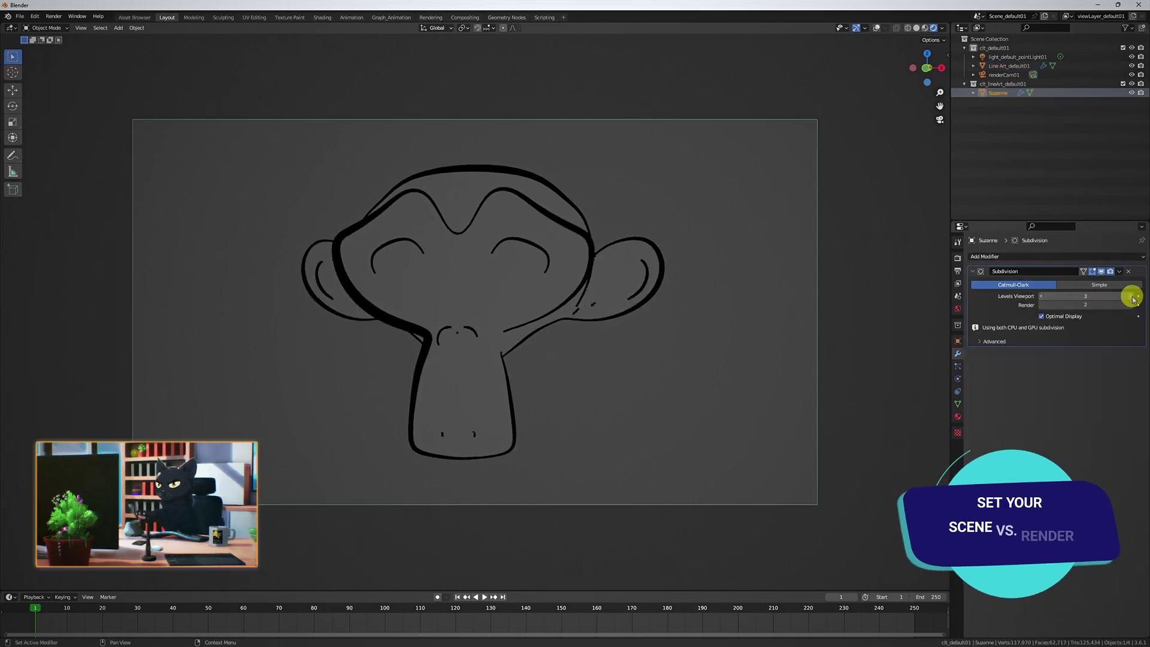
pyautogui.click(1040, 295)
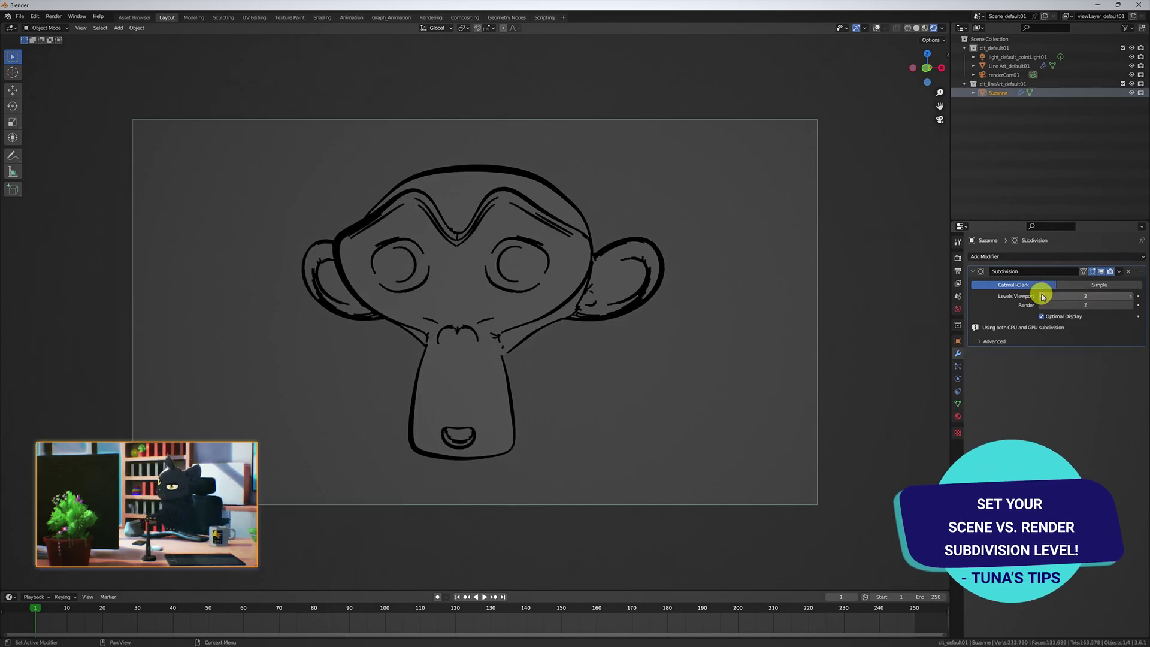
# Step: Try a Split by Angle of 180° in the line art modifier and set it back to 165°
pyautogui.click(1042, 67)
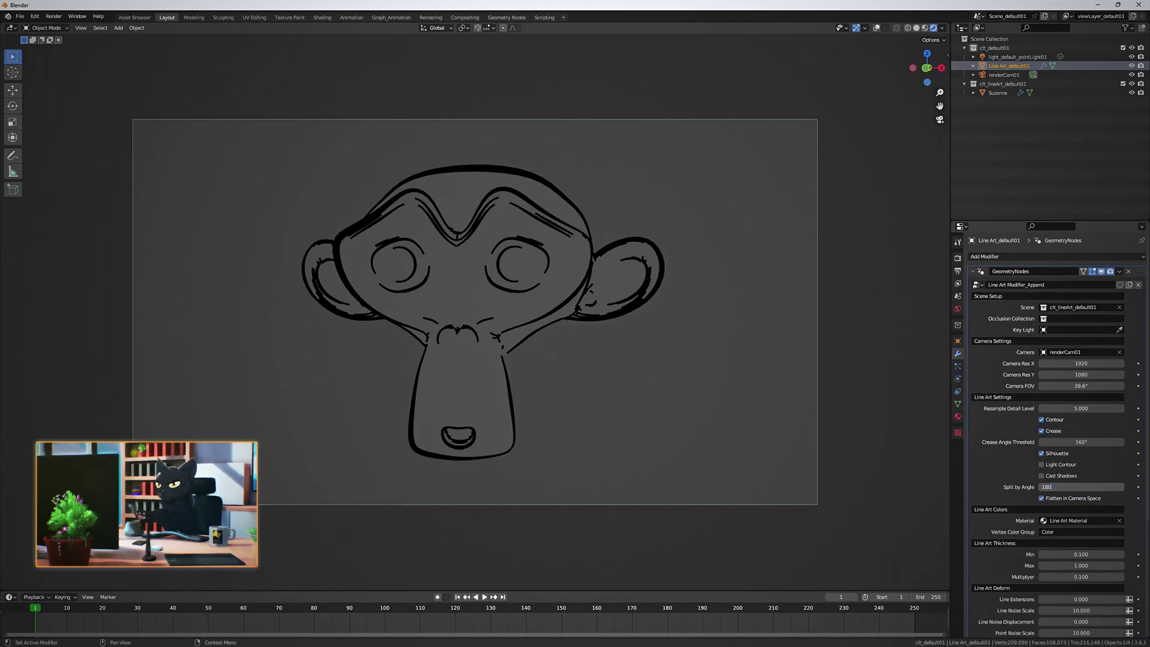
pyautogui.write('180')
pyautogui.press('Return')
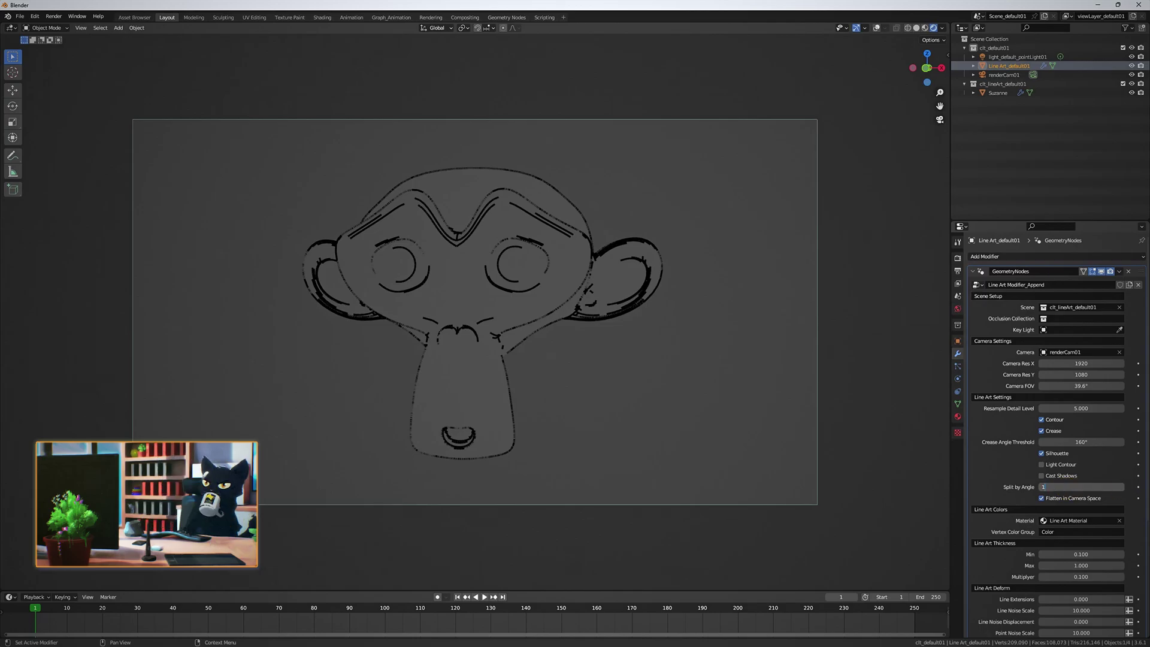
pyautogui.press('Return')
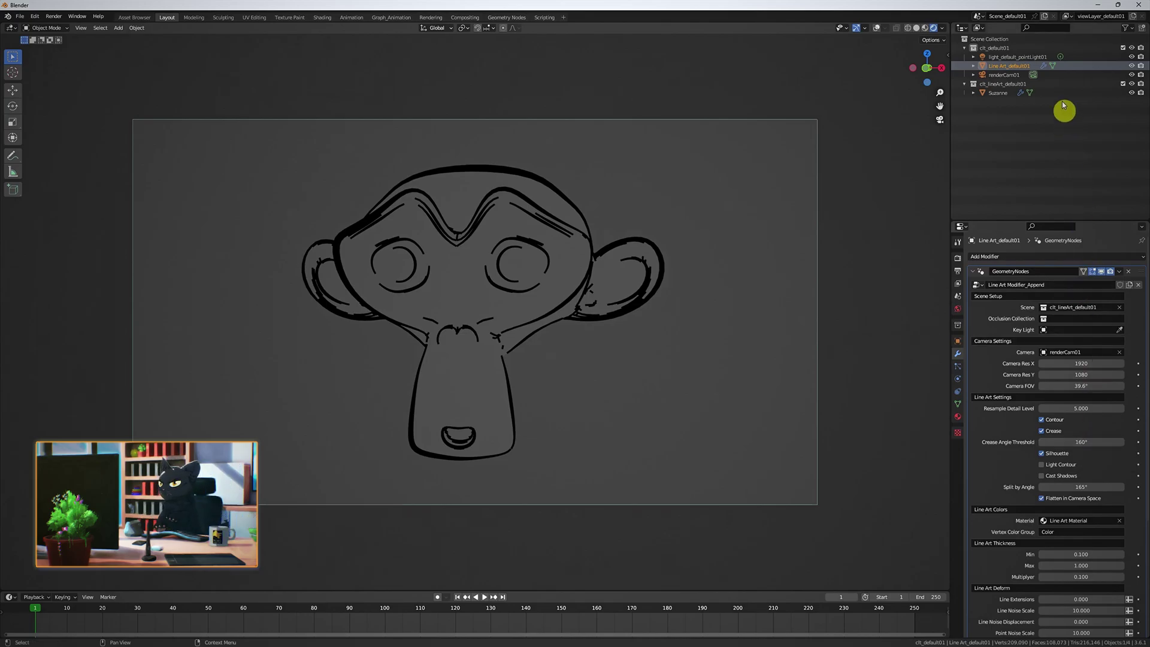
# Step: Increase the viewport level of Suzanne's Subdivision modifier by one
pyautogui.click(1020, 92)
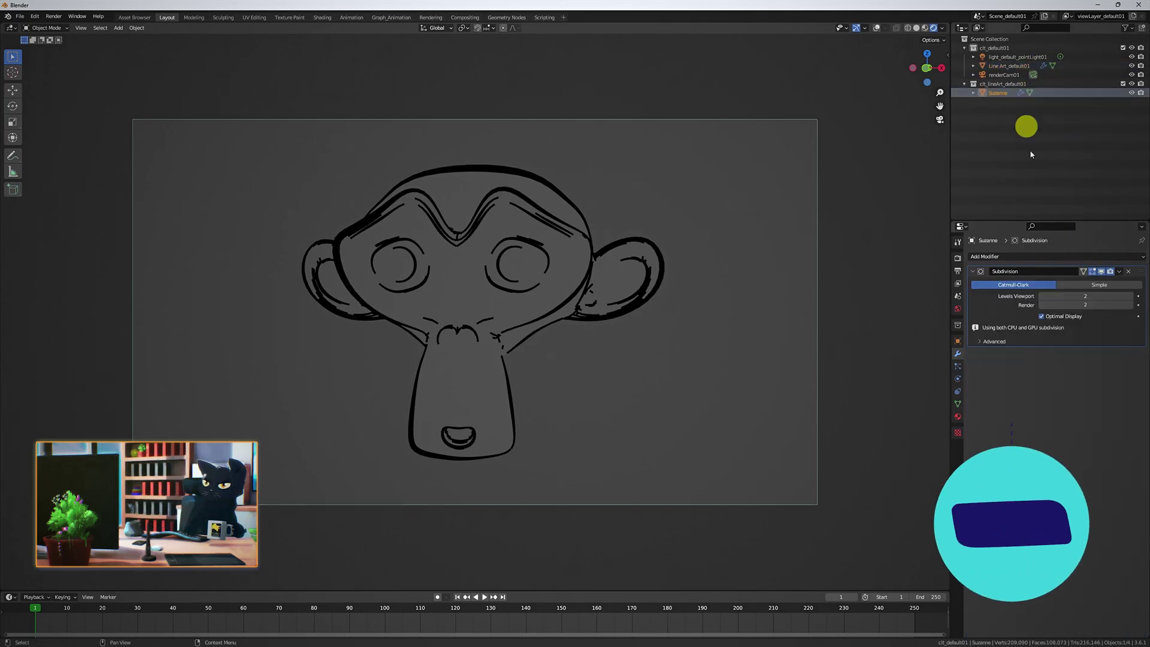
pyautogui.click(1130, 297)
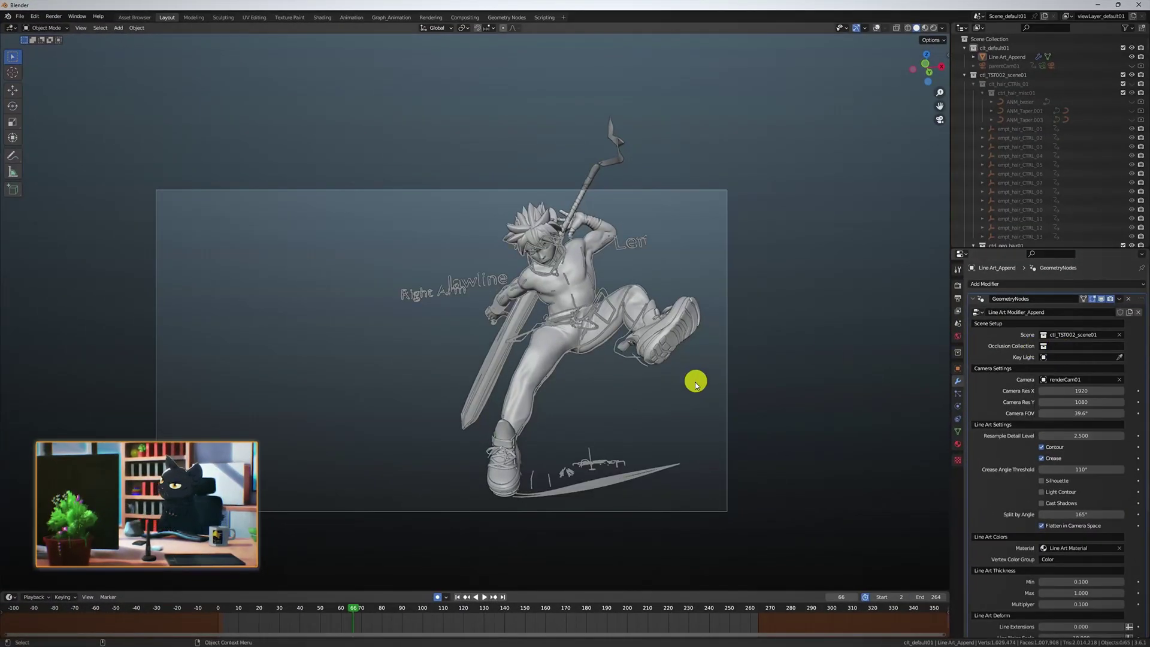
# Step: Preview the sword character's line art in rendered shading and show the material settings of its torso mesh
pyautogui.press('z')
pyautogui.click(693, 344)
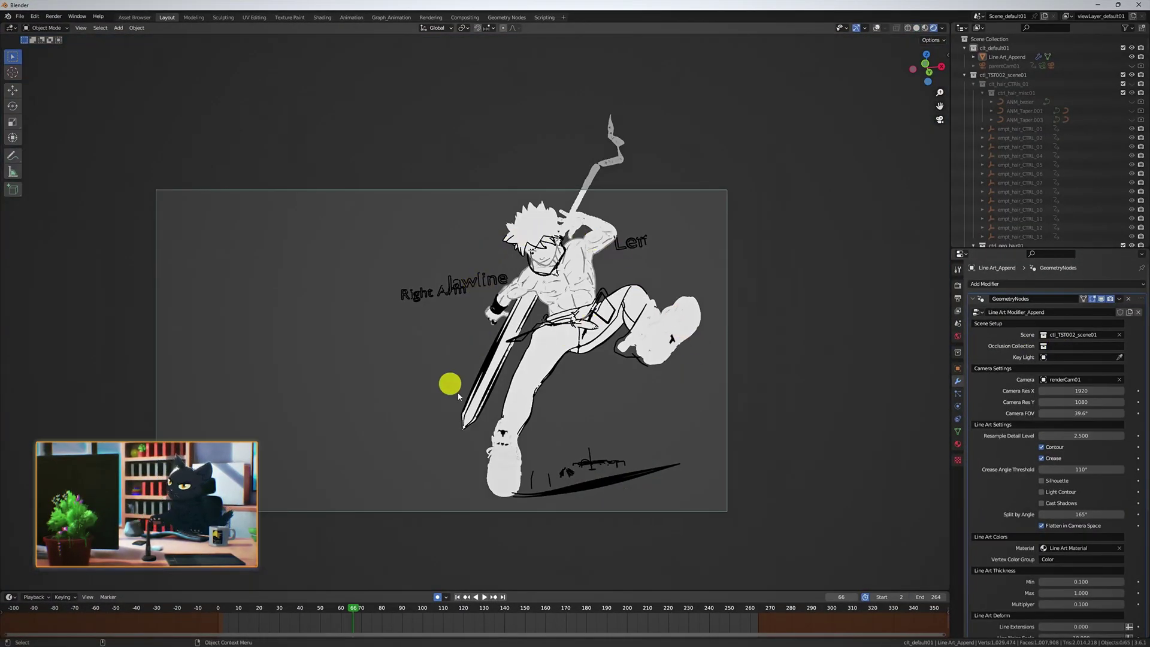
pyautogui.scroll(2, 458, 396)
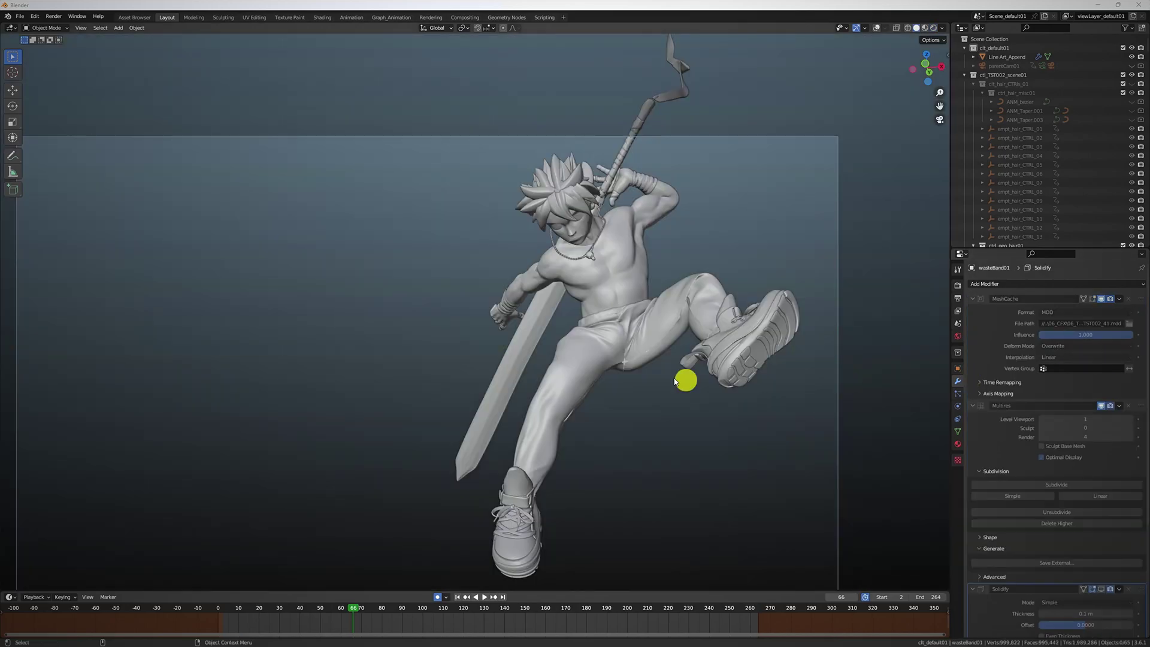
pyautogui.click(612, 279)
pyautogui.click(959, 444)
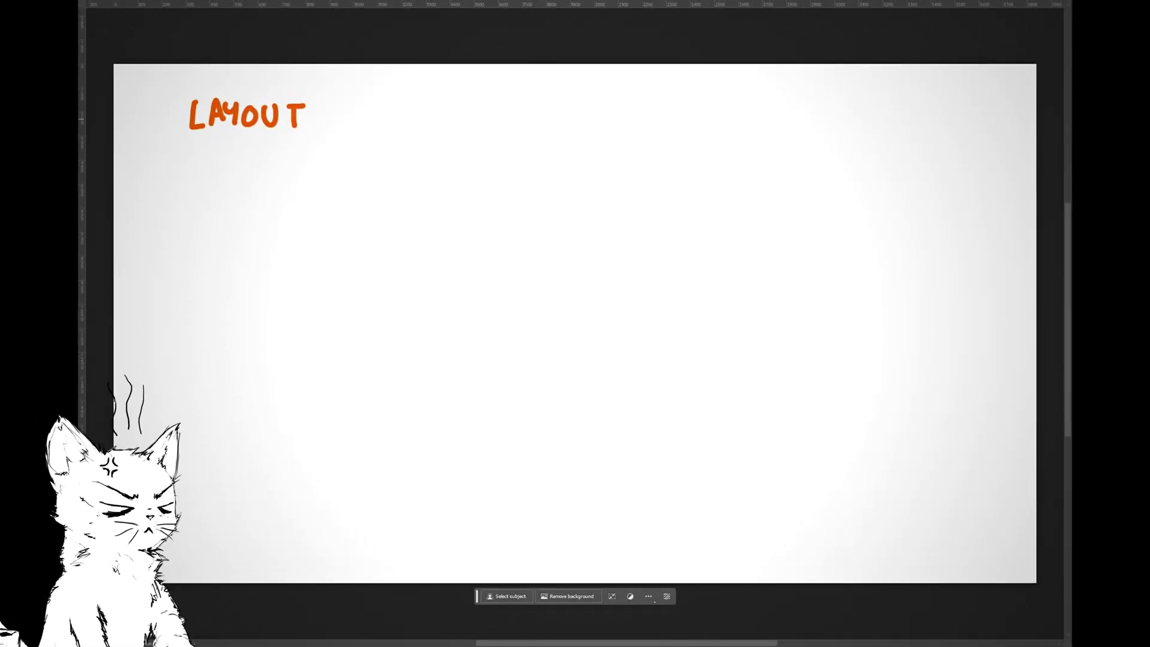
# Step: In Photoshop, handwrite the heading ANIM in red and the heading CFX in purple in line with LAYOUT
pyautogui.moveTo(465, 108); pyautogui.dragTo(480, 104)
pyautogui.moveTo(498, 109); pyautogui.dragTo(498, 128)
pyautogui.moveTo(511, 127); pyautogui.dragTo(532, 126)
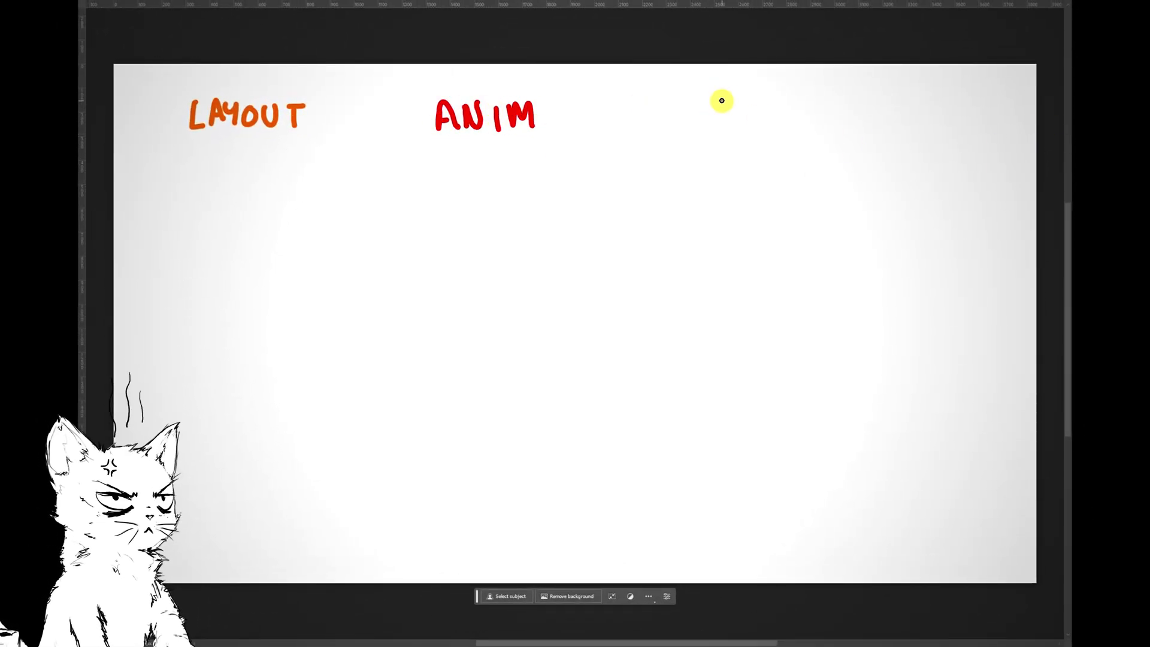
pyautogui.moveTo(727, 103); pyautogui.dragTo(718, 129)
pyautogui.moveTo(735, 103); pyautogui.dragTo(734, 128)
pyautogui.moveTo(735, 103); pyautogui.dragTo(755, 100)
pyautogui.moveTo(749, 109); pyautogui.dragTo(776, 119)
pyautogui.moveTo(774, 102); pyautogui.dragTo(756, 129)
# Step: Handwrite the dark title DEPARTMENTS above the row of headings
pyautogui.moveTo(383, 66); pyautogui.dragTo(388, 86)
pyautogui.moveTo(454, 73); pyautogui.dragTo(473, 85)
pyautogui.moveTo(484, 73); pyautogui.dragTo(486, 87)
pyautogui.moveTo(476, 73); pyautogui.dragTo(493, 72)
pyautogui.moveTo(499, 88); pyautogui.dragTo(514, 86)
pyautogui.moveTo(529, 73); pyautogui.dragTo(533, 89)
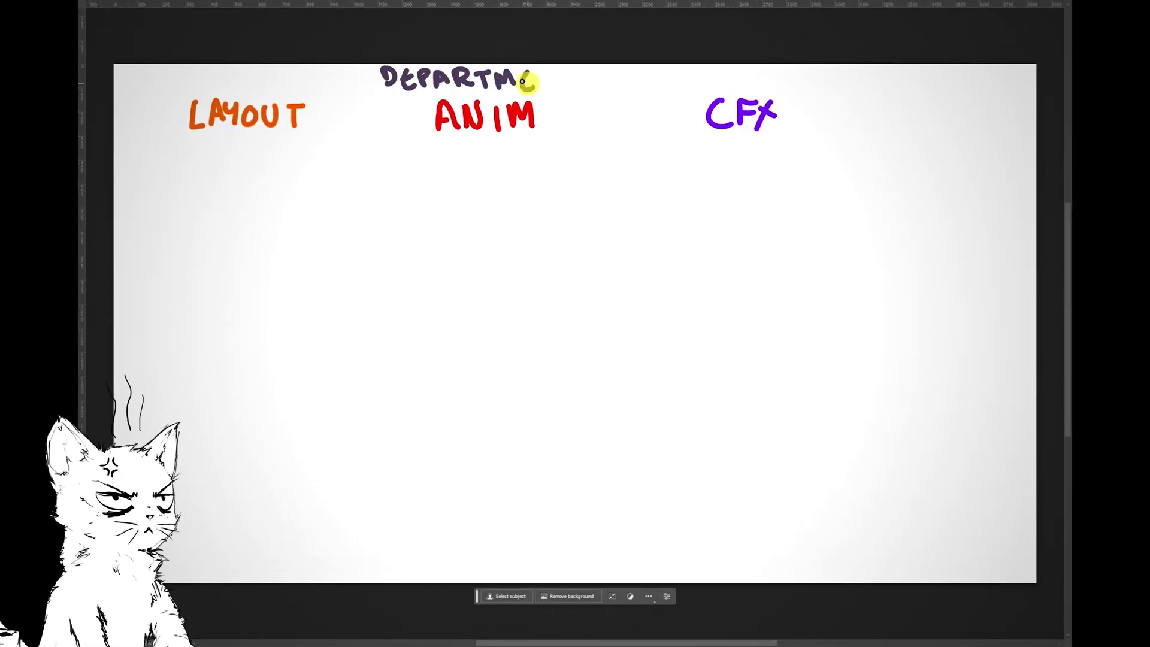
# Step: Draw coloured arrows from LAYOUT, ANIM and CFX toward the middle of the canvas and write Publish in grey there
pyautogui.moveTo(276, 151); pyautogui.dragTo(388, 250)
pyautogui.moveTo(393, 231); pyautogui.dragTo(395, 259)
pyautogui.moveTo(722, 145)
pyautogui.mouseDown()
pyautogui.moveTo(689, 185)
pyautogui.moveTo(690, 210)
pyautogui.mouseUp()
pyautogui.moveTo(690, 183); pyautogui.dragTo(712, 203)
pyautogui.moveTo(453, 253); pyautogui.dragTo(618, 279)
# Step: Draw a grey arrow leading away from Publish and write LIGHTING in yellow at its tip
pyautogui.moveTo(603, 299); pyautogui.dragTo(670, 324)
pyautogui.moveTo(652, 307); pyautogui.dragTo(677, 324)
pyautogui.moveTo(731, 298)
pyautogui.mouseDown()
pyautogui.moveTo(847, 295)
pyautogui.moveTo(944, 328)
pyautogui.mouseUp()
# Step: Draw a yellow arrow labelled RENDER from LIGHTING down to a blue COMP!, and add an output note below it
pyautogui.moveTo(776, 356); pyautogui.dragTo(778, 416)
pyautogui.moveTo(778, 416); pyautogui.dragTo(764, 392)
pyautogui.moveTo(702, 460)
pyautogui.mouseDown()
pyautogui.moveTo(783, 472)
pyautogui.moveTo(737, 508)
pyautogui.moveTo(742, 534)
pyautogui.mouseUp()
pyautogui.moveTo(820, 361)
pyautogui.mouseDown()
pyautogui.moveTo(836, 375)
pyautogui.moveTo(947, 366)
pyautogui.mouseUp()
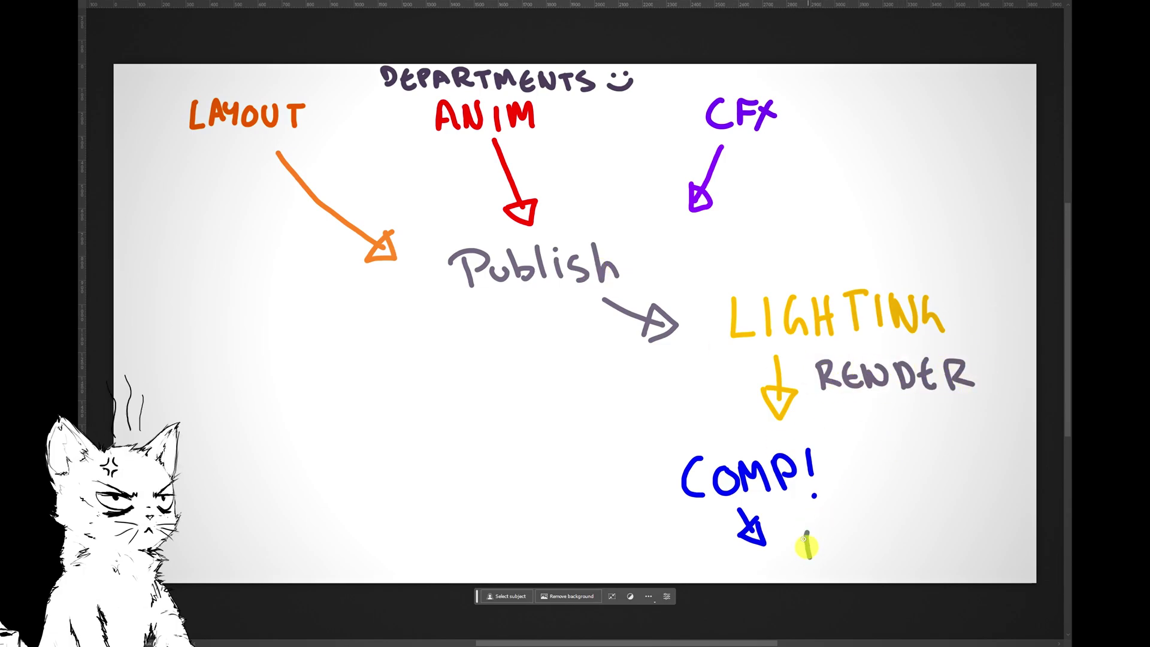
pyautogui.moveTo(796, 527)
pyautogui.mouseDown()
pyautogui.moveTo(856, 542)
pyautogui.moveTo(1012, 503)
pyautogui.moveTo(1016, 548)
pyautogui.mouseUp()
pyautogui.click(390, 335)
pyautogui.moveTo(400, 336); pyautogui.dragTo(465, 339)
pyautogui.hotkey('ctrl', 'z')
pyautogui.hotkey('ctrl', 'z')
pyautogui.hotkey('ctrl', 'z')
pyautogui.hotkey('ctrl', 'z')
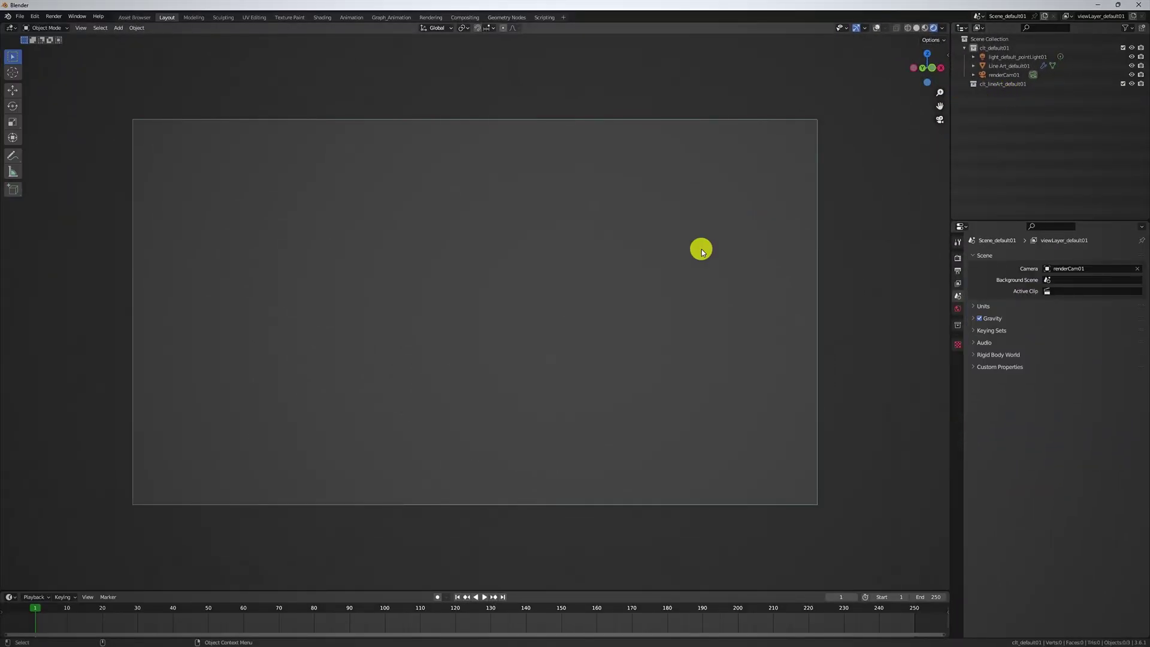
# Step: In Blender, switch the viewport to solid shading and open Demo6_Line Art Linked 22.blend as the file to link from
pyautogui.press('z')
pyautogui.click(696, 263)
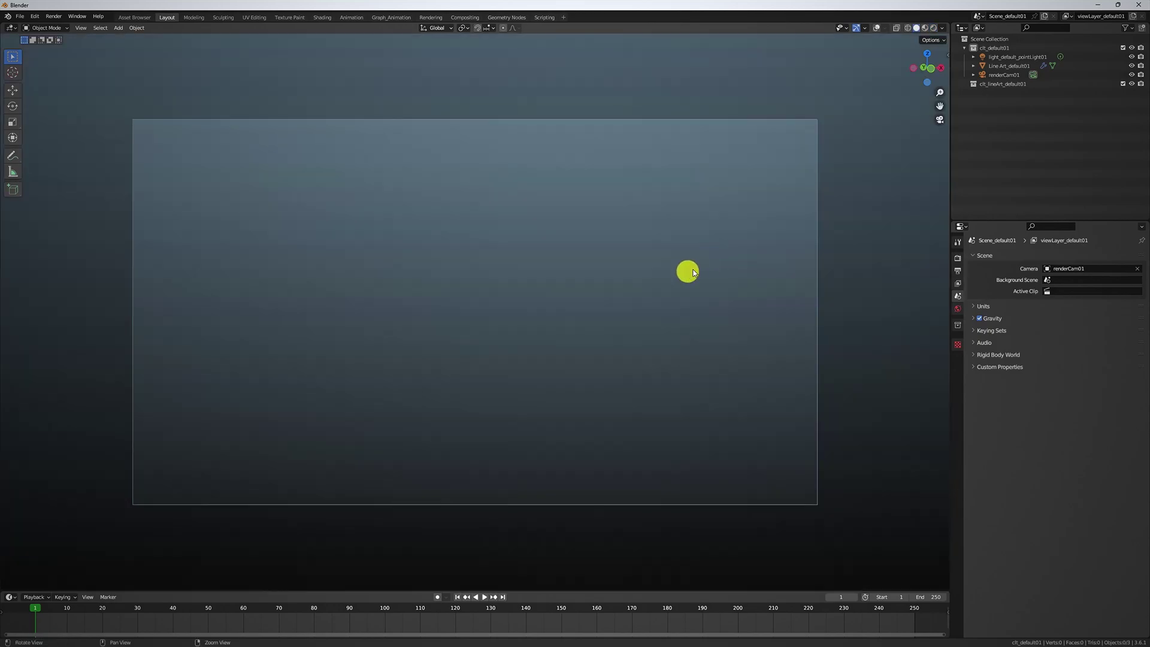
pyautogui.click(20, 16)
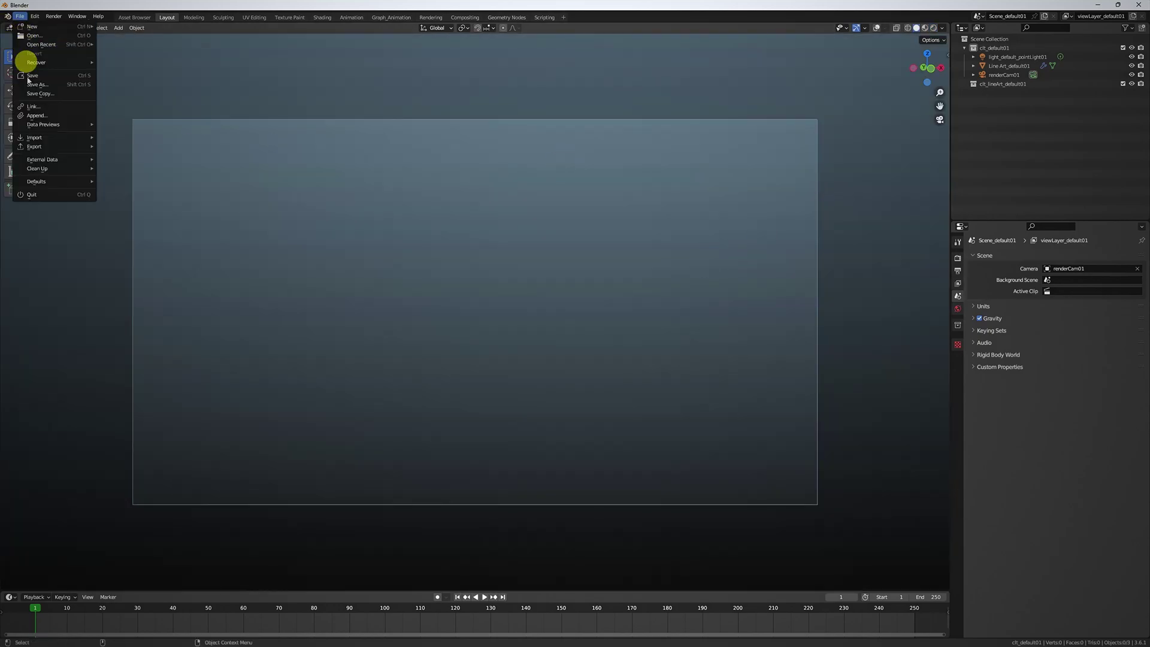
pyautogui.click(37, 107)
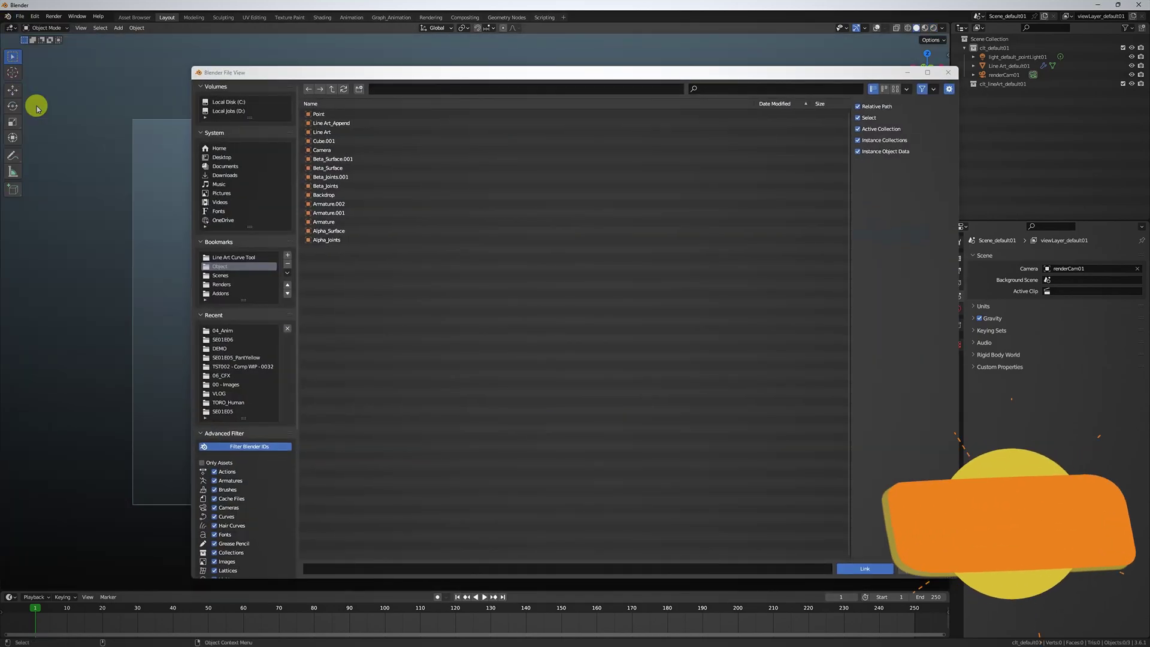
pyautogui.click(445, 161)
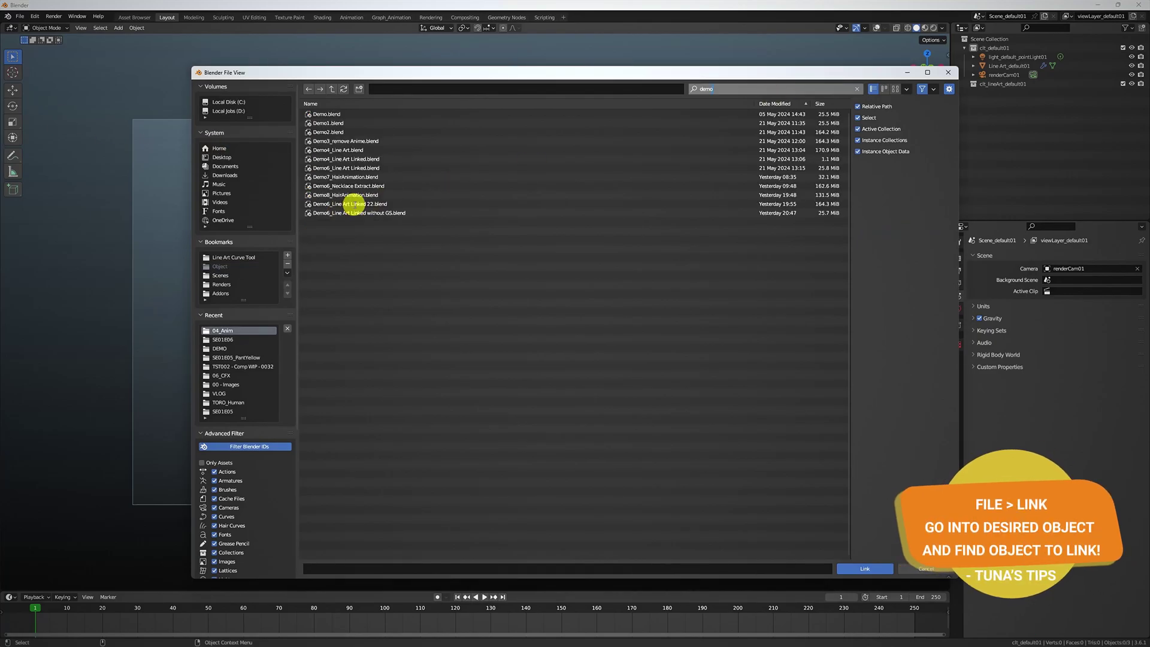
pyautogui.doubleClick(359, 204)
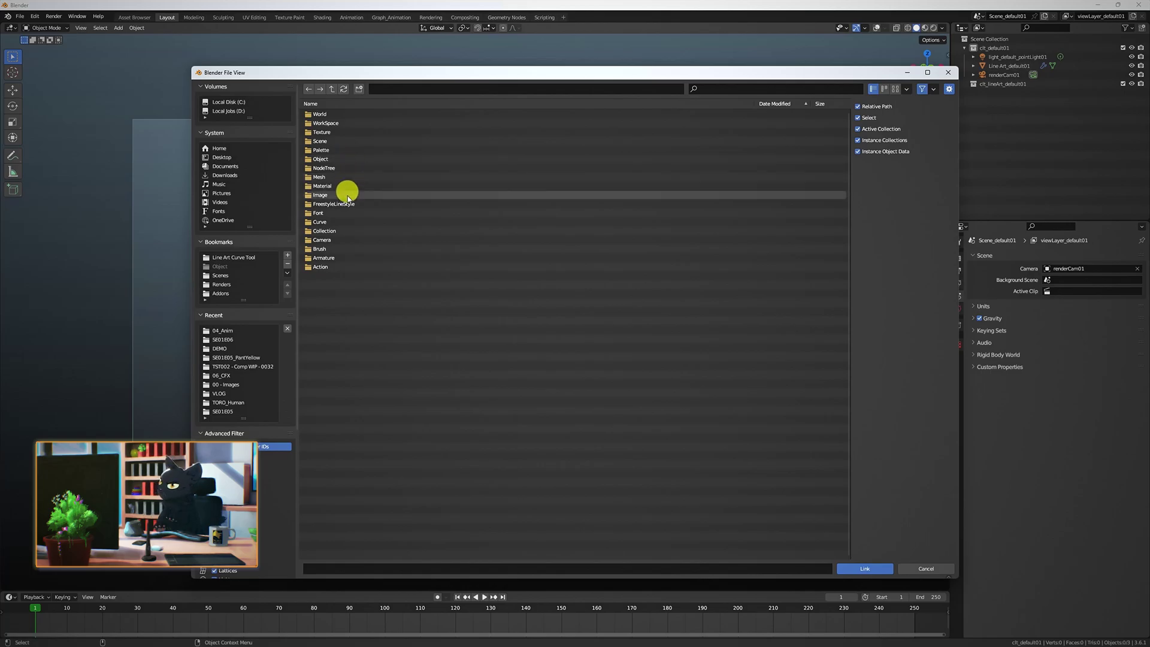
# Step: Search the file's objects for "cha" and link Geo_characterBase_01 into the scene
pyautogui.doubleClick(349, 159)
pyautogui.click(725, 89)
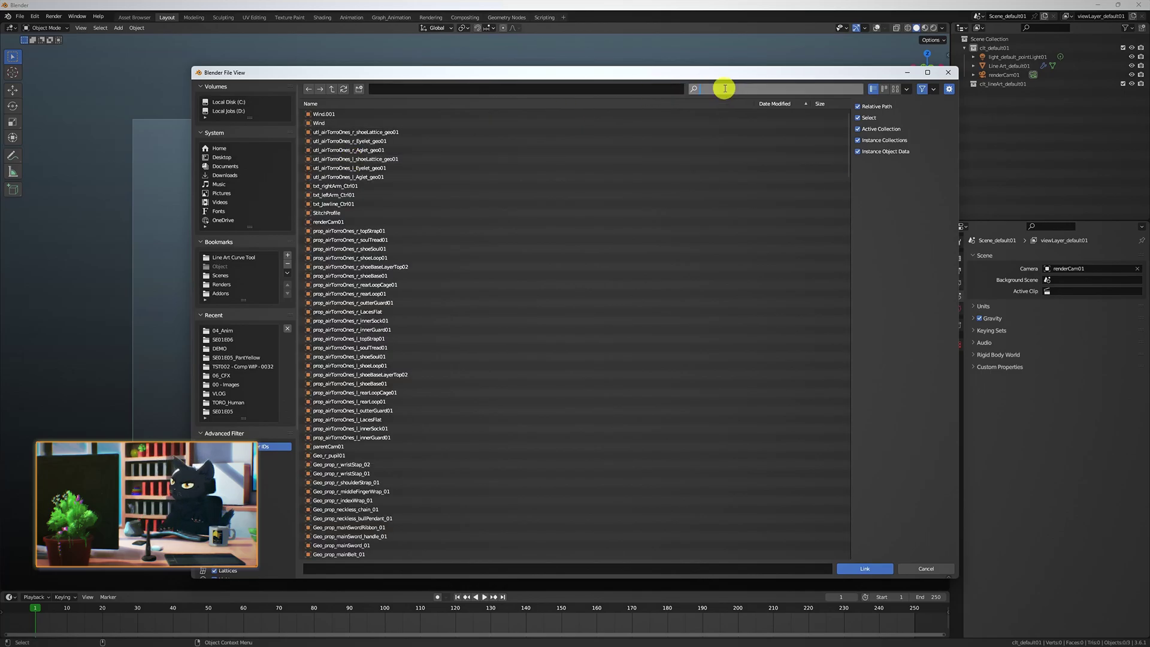
pyautogui.write('cha')
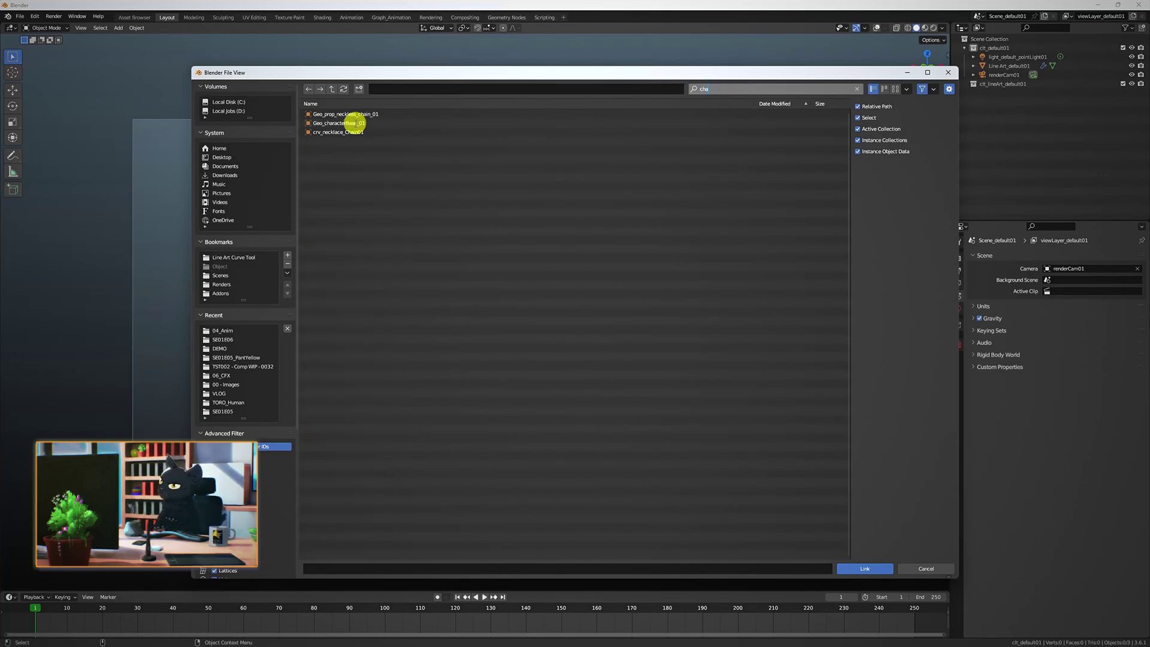
pyautogui.doubleClick(355, 123)
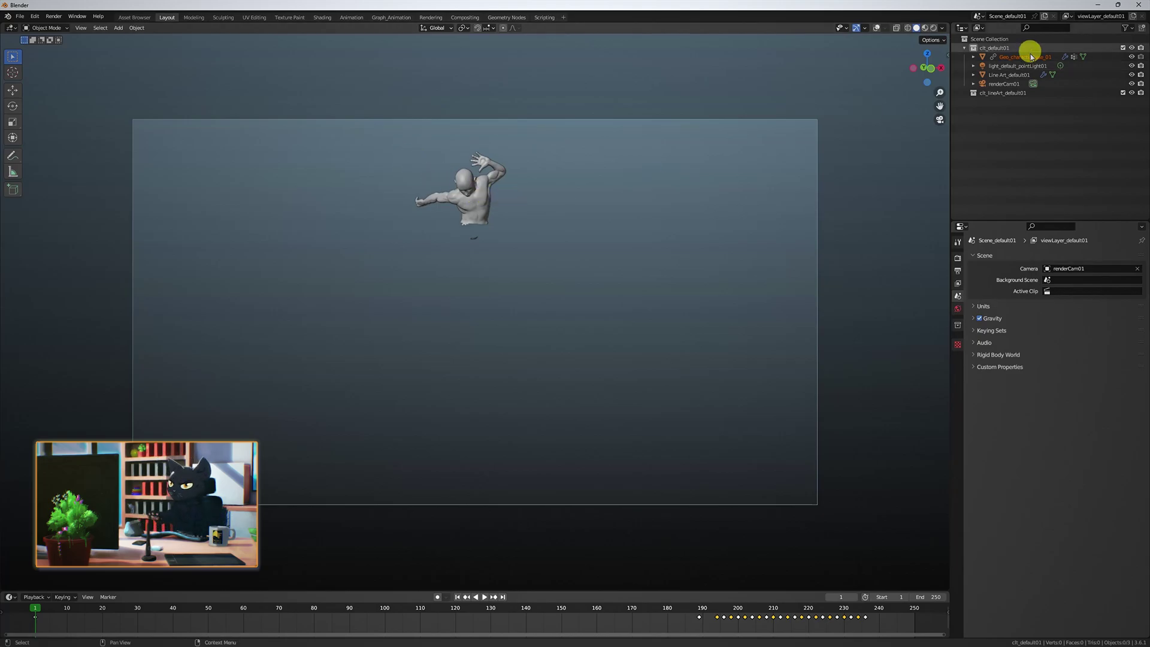
# Step: Move the linked Geo_characterBase_01 object into the clt_lineArt_default01 collection
pyautogui.click(1030, 57)
pyautogui.moveTo(1038, 56); pyautogui.dragTo(1018, 95)
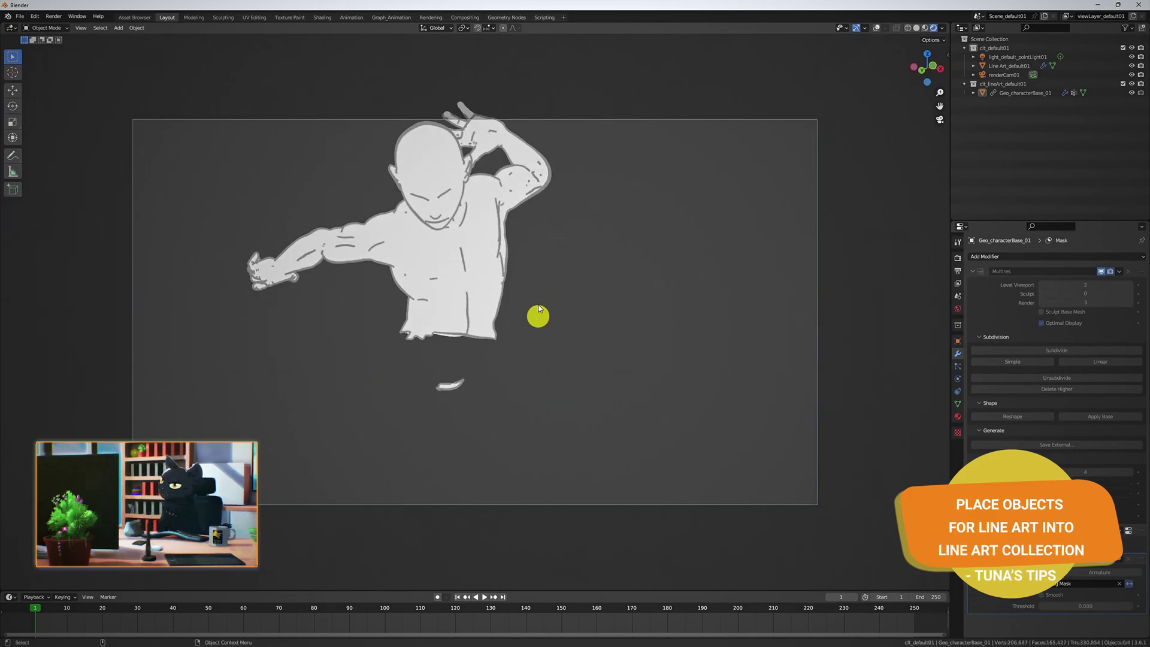
pyautogui.click(1007, 95)
# Step: Set the minimum thickness of the Line Art_default01 modifier to 0.010
pyautogui.click(1046, 66)
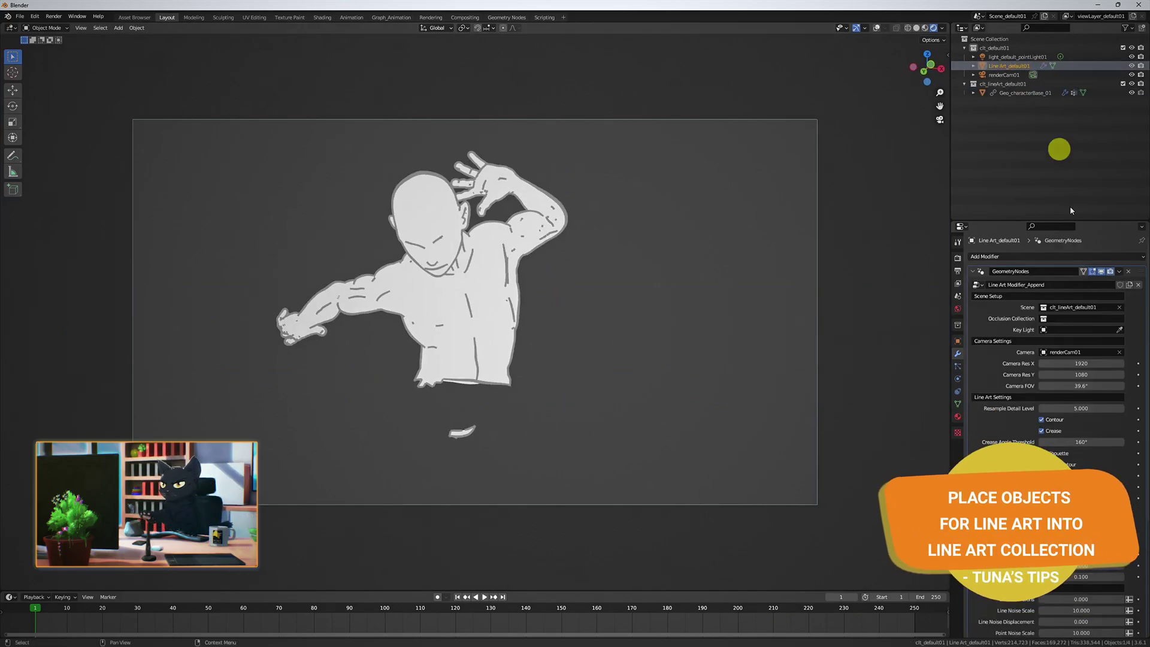
pyautogui.moveTo(625, 372); pyautogui.dragTo(614, 339, button='middle')
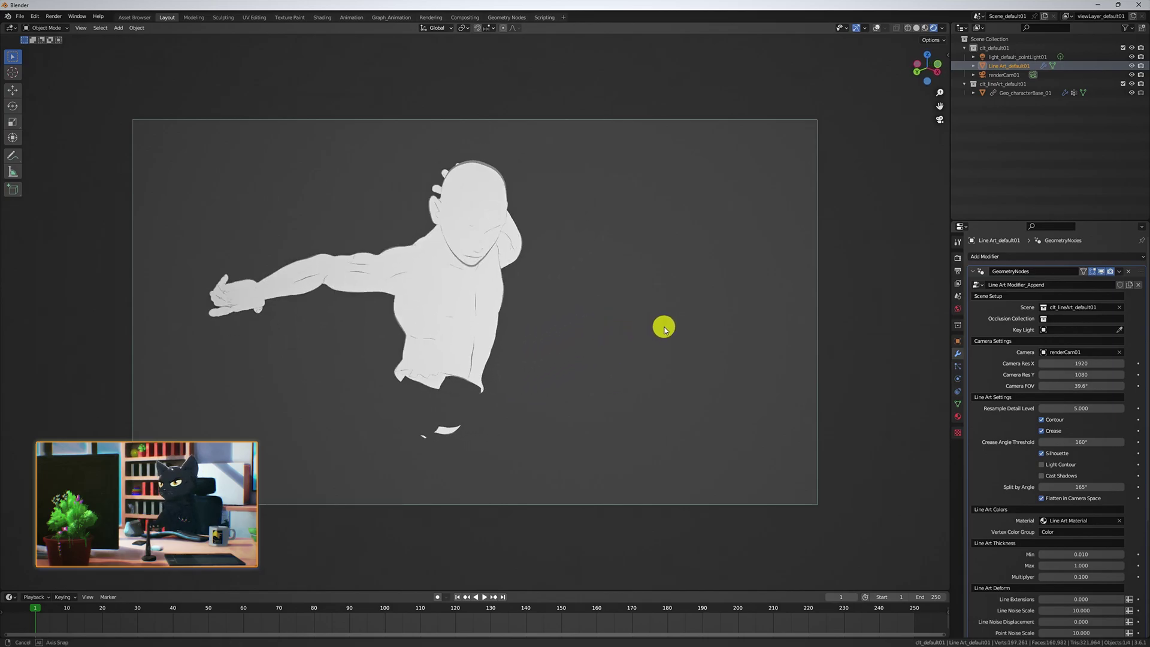
# Step: Remove Line Art Material from the Line Art_default01 object and create a new material in its place
pyautogui.click(958, 417)
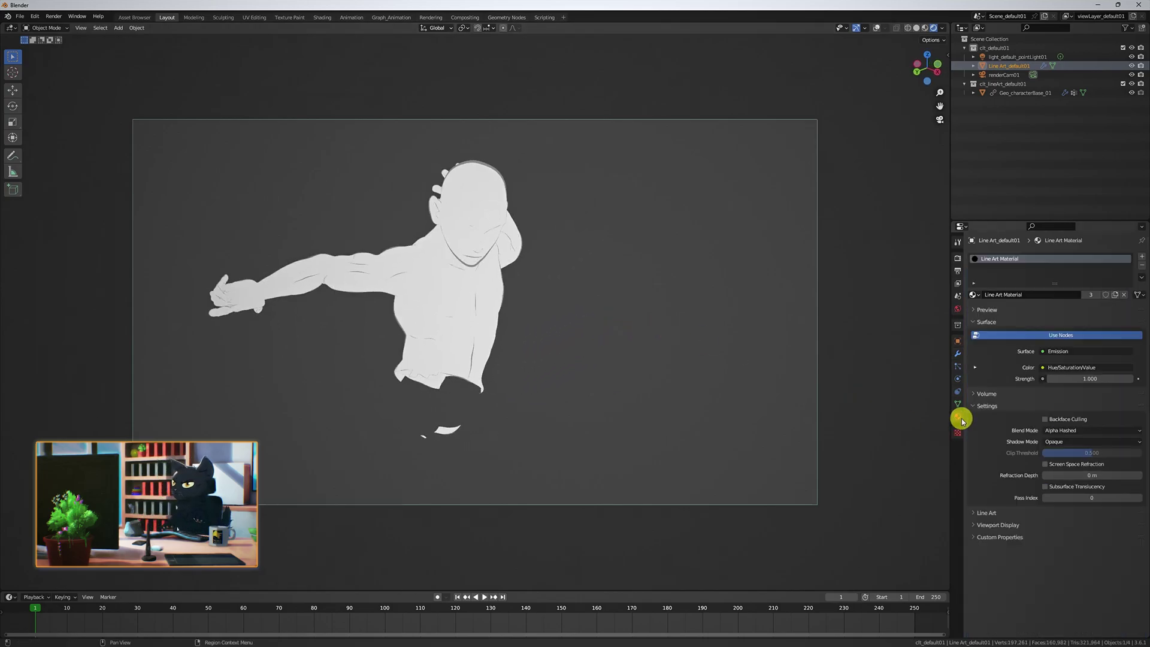
pyautogui.click(763, 352)
pyautogui.moveTo(763, 353); pyautogui.dragTo(797, 260, button='middle')
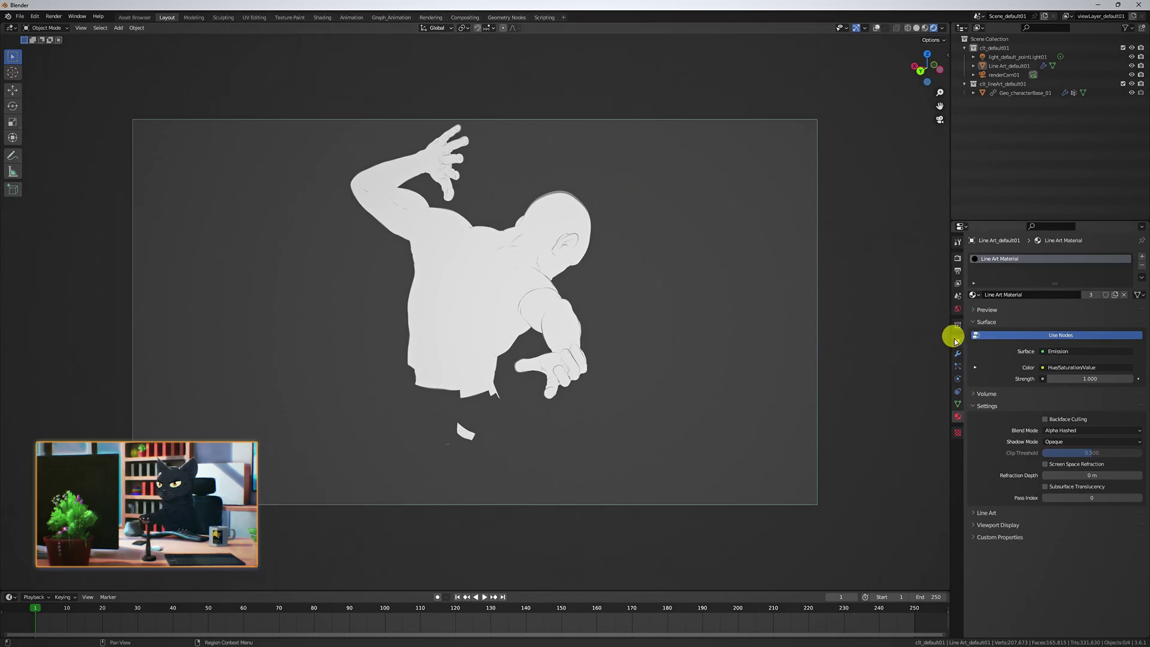
pyautogui.click(1142, 265)
pyautogui.click(1025, 295)
# Step: Change the new material's surface to a black Emission shader and name it mtl_black01
pyautogui.click(1060, 352)
pyautogui.click(1031, 411)
pyautogui.click(1067, 368)
pyautogui.moveTo(1078, 347); pyautogui.dragTo(1018, 345)
pyautogui.moveTo(774, 284); pyautogui.dragTo(683, 275, button='middle')
pyautogui.doubleClick(1044, 296)
pyautogui.press('Return')
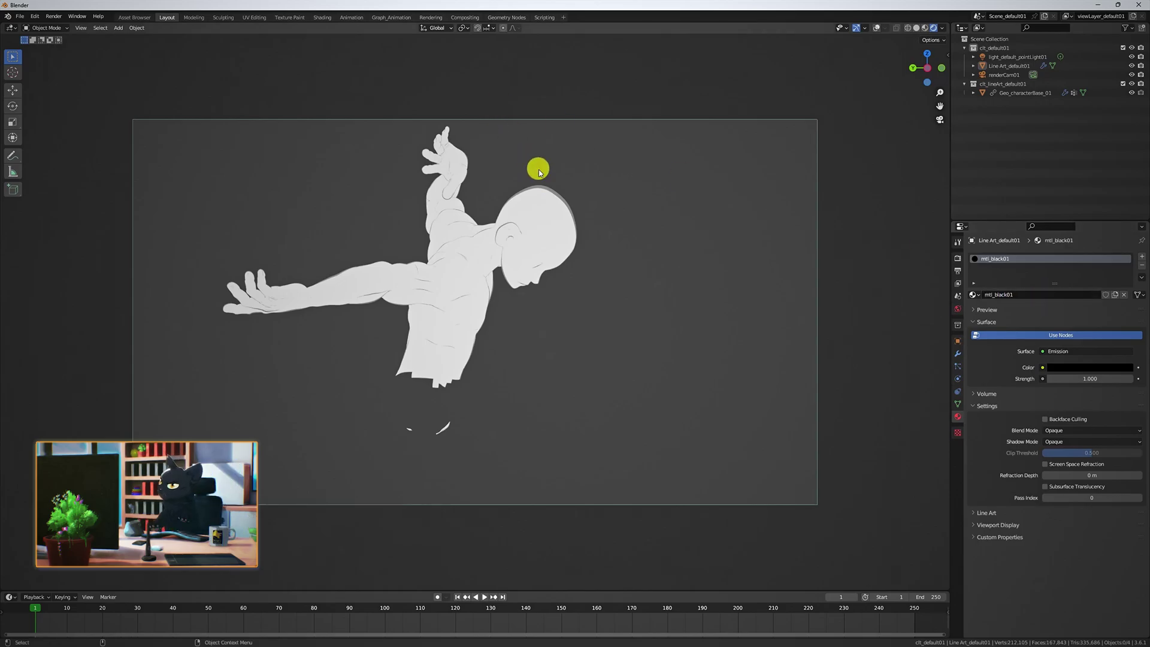
# Step: Assign mtl_black01 as the material of the Line Art_default01 modifier
pyautogui.click(1044, 66)
pyautogui.click(1072, 377)
pyautogui.click(1069, 405)
pyautogui.moveTo(716, 376); pyautogui.dragTo(623, 327, button='middle')
# Step: Set light_default_pointLight01 as the Key Light of the line art modifier
pyautogui.click(1033, 66)
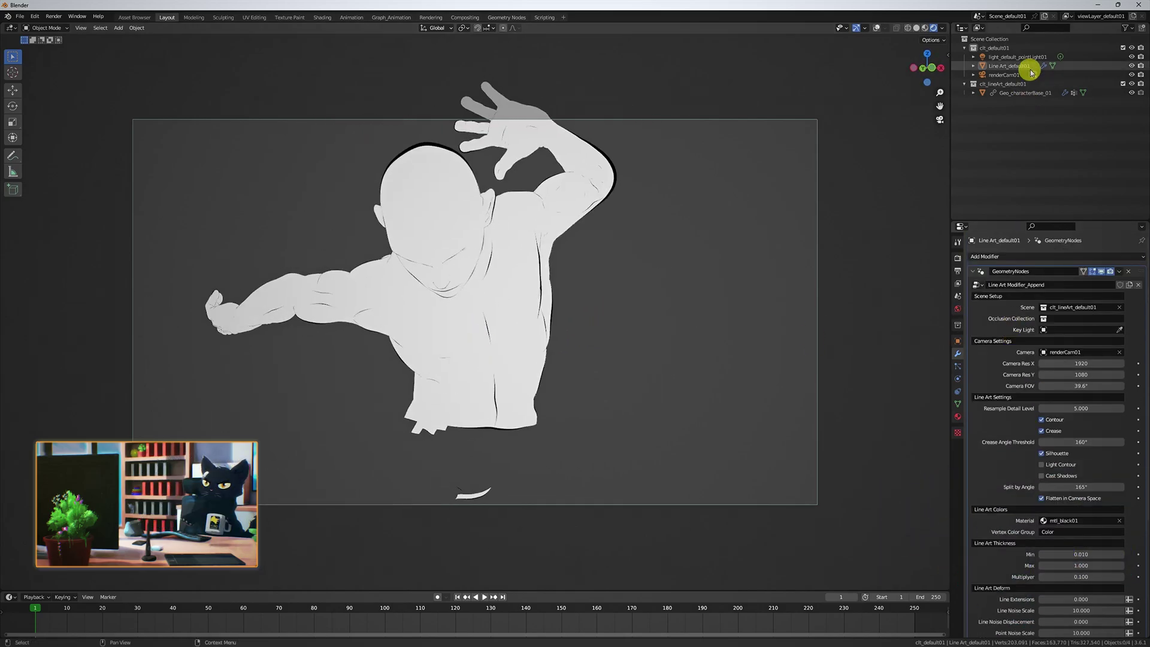
pyautogui.click(1055, 352)
pyautogui.click(1058, 347)
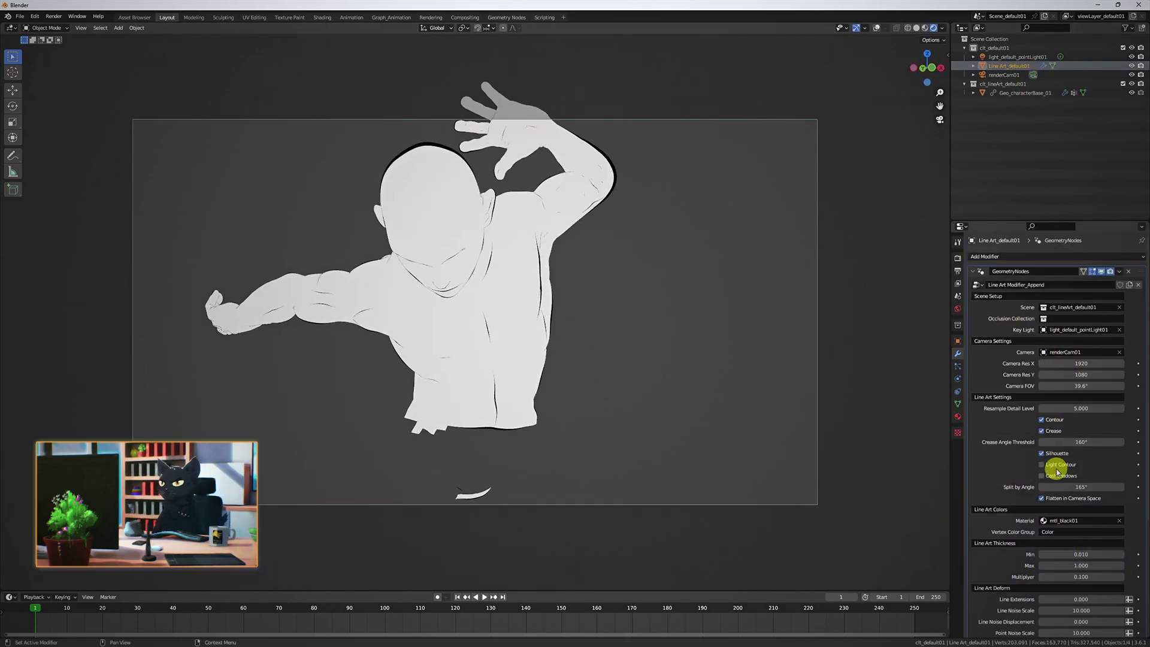
# Step: Move light_default_pointLight01 to a spot above the character, working in solid shading
pyautogui.scroll(-3, 671, 313)
pyautogui.moveTo(671, 314)
pyautogui.mouseDown(button='middle')
pyautogui.moveTo(718, 339)
pyautogui.moveTo(671, 316)
pyautogui.mouseUp(button='middle')
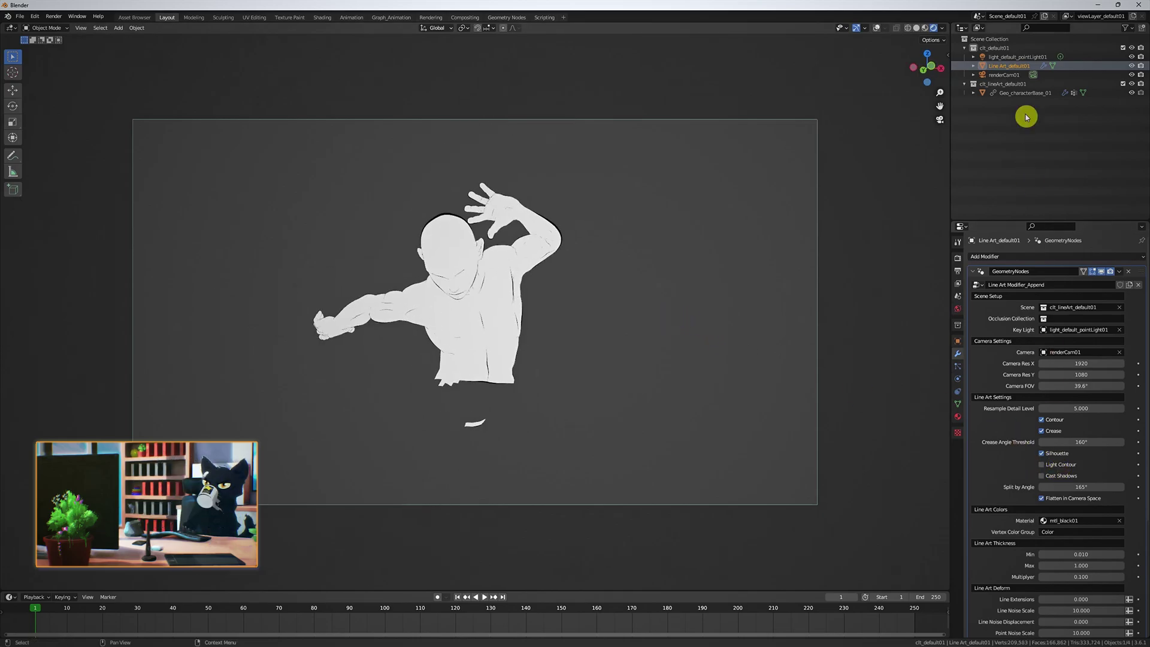
pyautogui.press('g')
pyautogui.click(557, 284)
pyautogui.scroll(-5, 563, 280)
pyautogui.press('z')
pyautogui.scroll(-5, 706, 241)
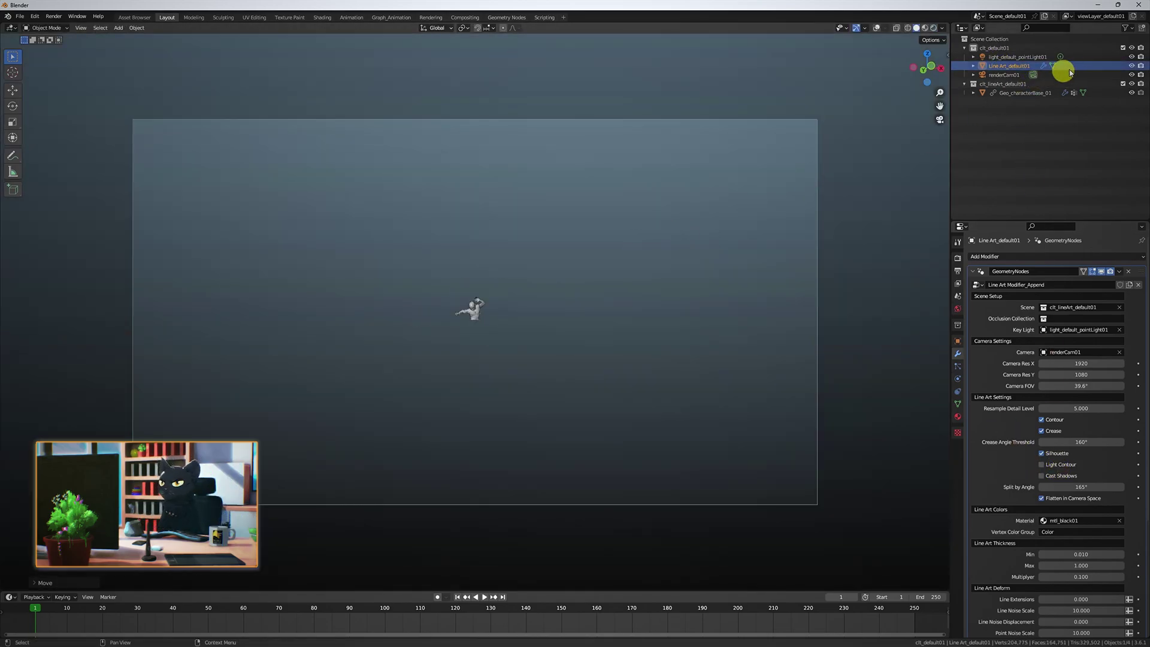
pyautogui.click(1018, 57)
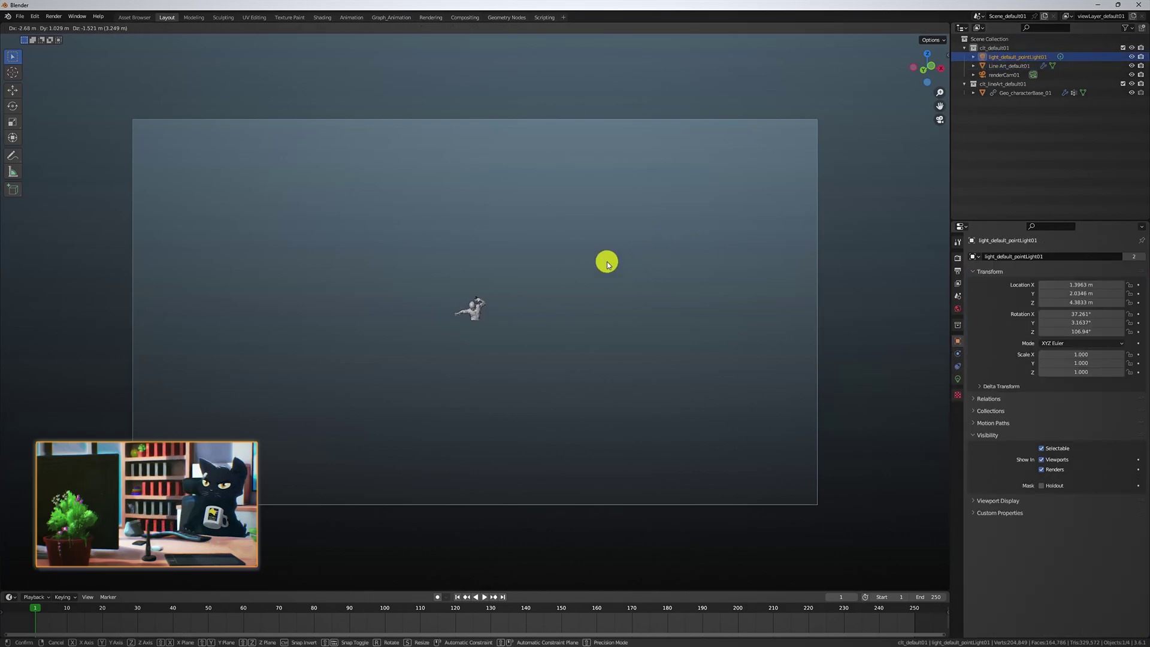
pyautogui.press('g')
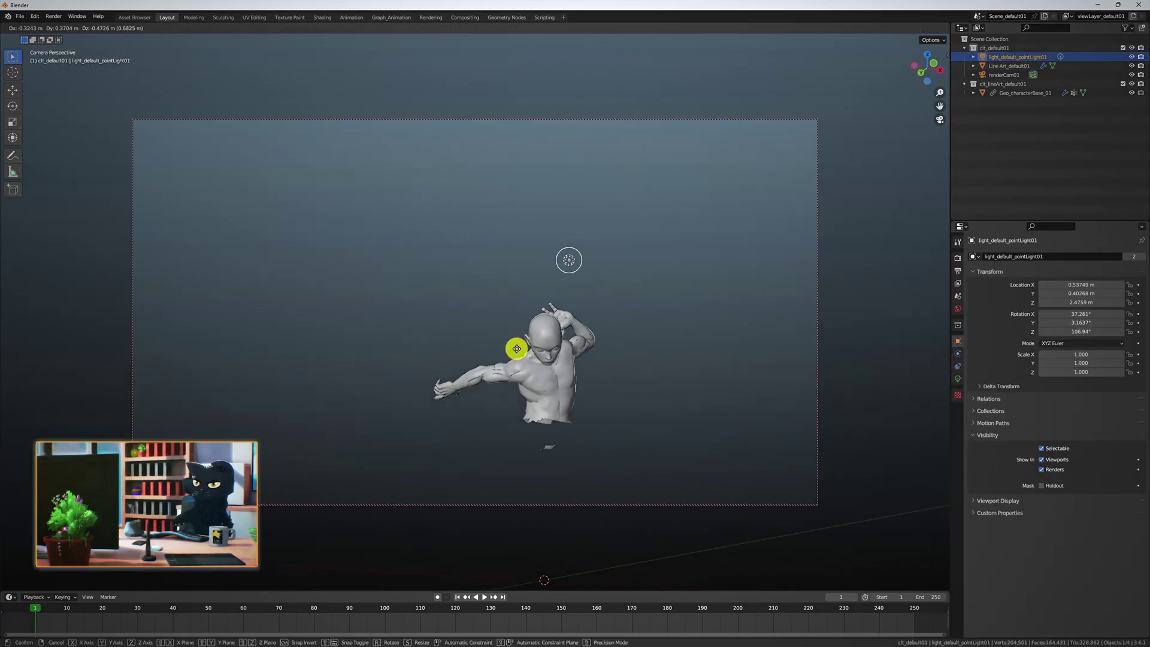
pyautogui.click(521, 338)
# Step: Try the Light Contour and Cast Shadows options on the Line Art_default01 modifier in rendered shading
pyautogui.click(1010, 66)
pyautogui.press('z')
pyautogui.keyDown('alt'); pyautogui.moveTo(689, 264); pyautogui.dragTo(674, 253); pyautogui.keyUp('alt')
pyautogui.click(665, 257)
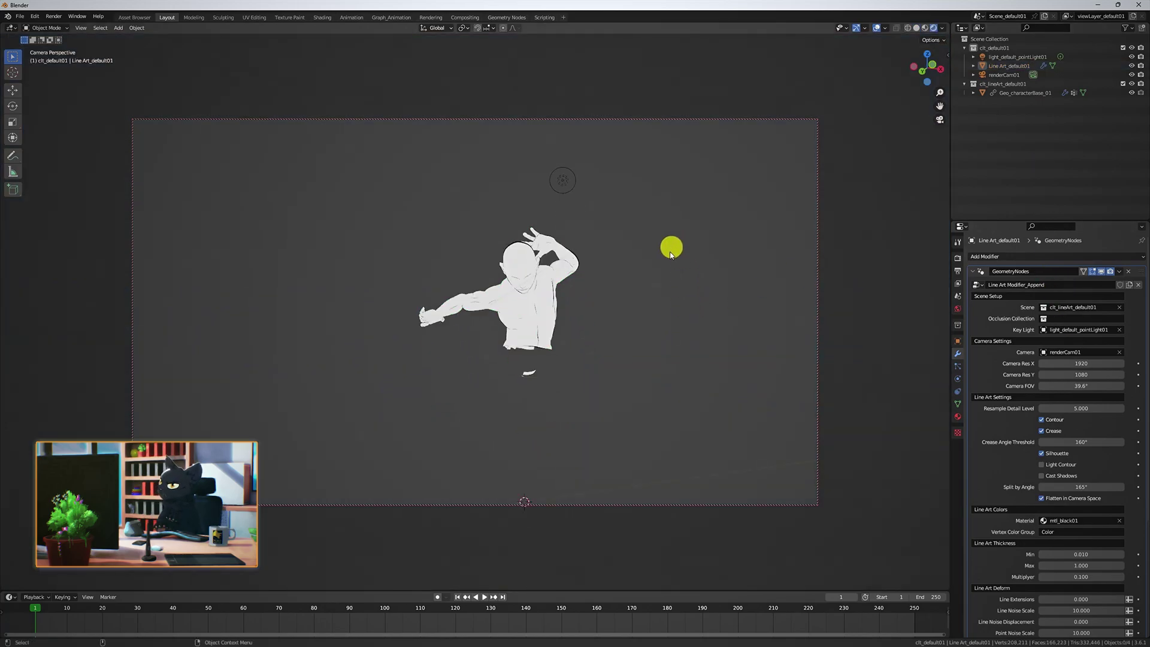
pyautogui.click(1064, 468)
pyautogui.scroll(3, 756, 279)
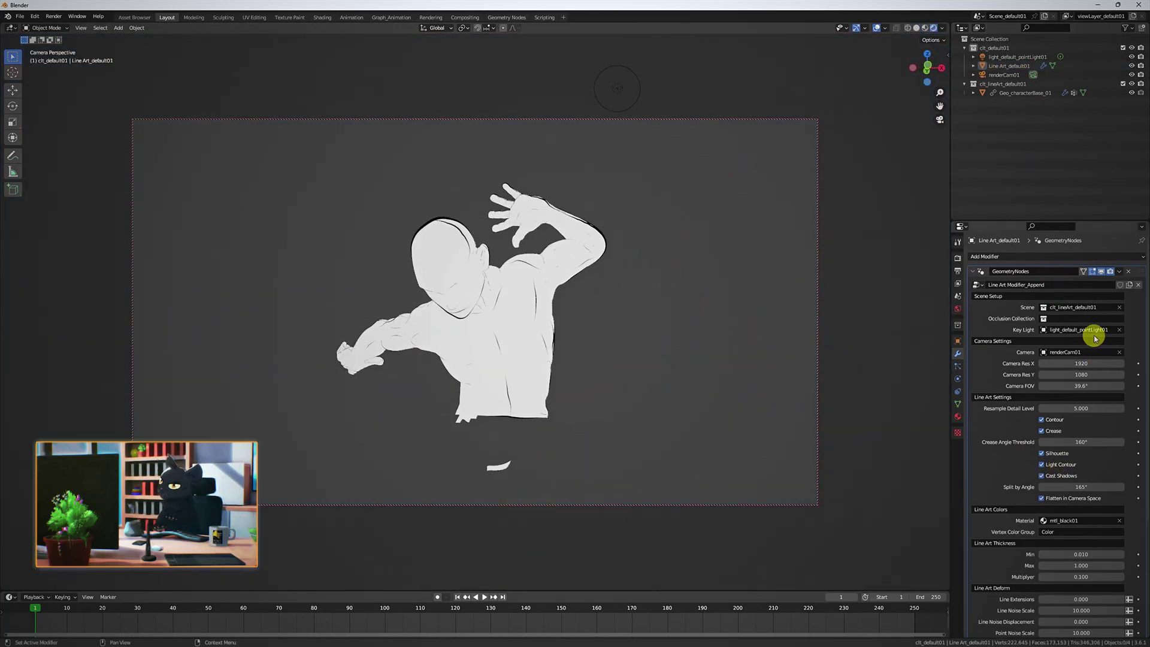
pyautogui.click(1073, 476)
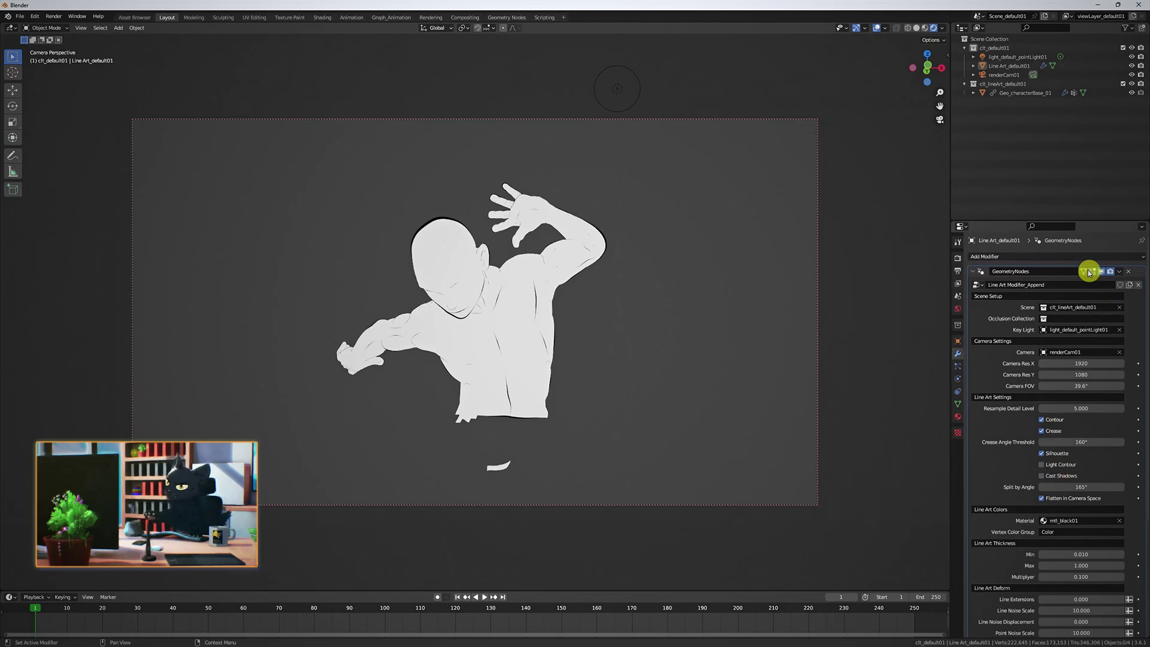
# Step: Delete the point light from the scene
pyautogui.click(617, 90)
pyautogui.press('Delete')
# Step: Link the two ANM_Simple_BezierCurve hair objects into the clt_lineArt_default01 collection
pyautogui.click(1000, 77)
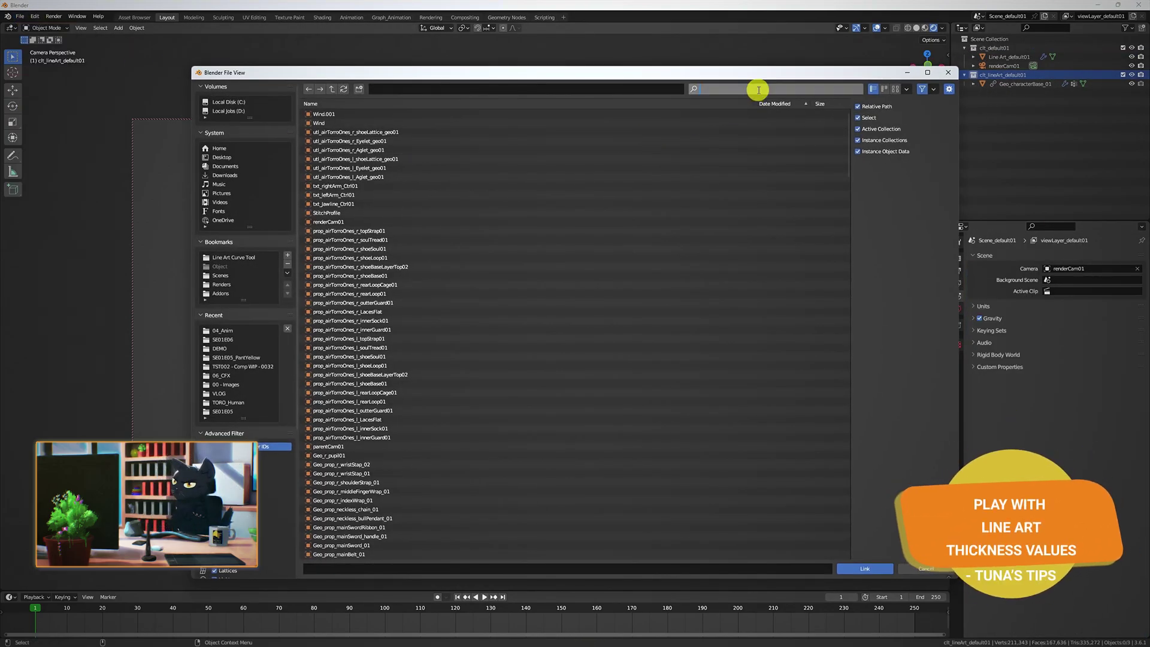
pyautogui.write('anm')
pyautogui.click(353, 114)
pyautogui.keyDown('shift'); pyautogui.click(356, 123); pyautogui.keyUp('shift')
pyautogui.click(864, 567)
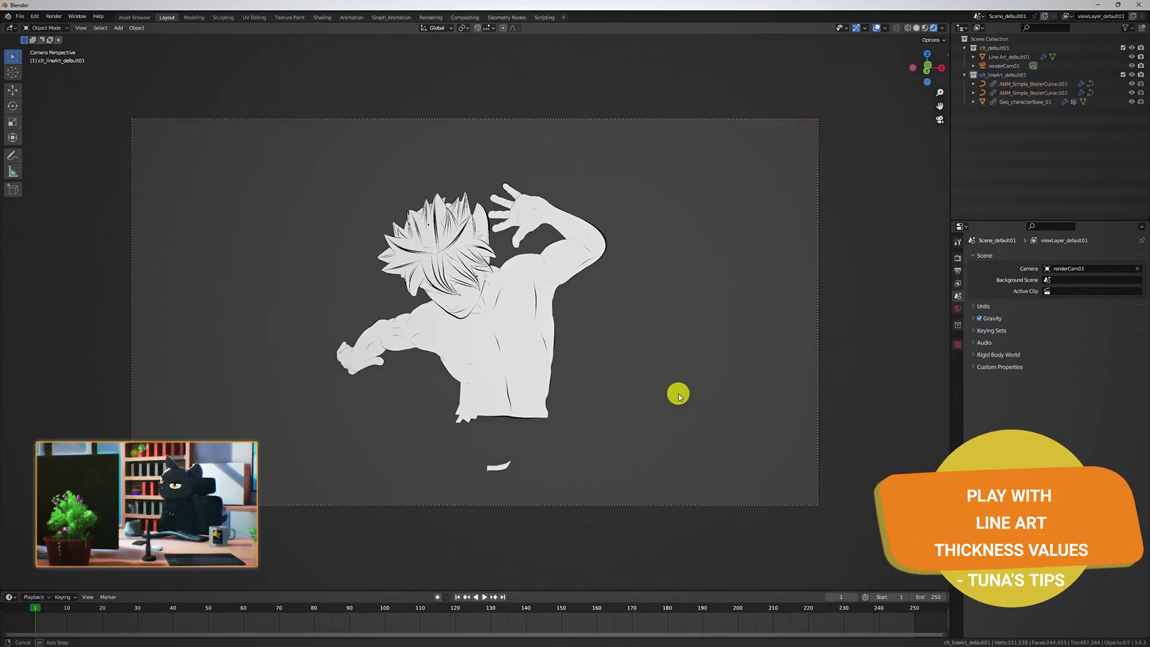
# Step: Link the main sword, its handle and its ribbon objects into the clt_lineArt_default01 collection
pyautogui.click(1007, 75)
pyautogui.click(20, 16)
pyautogui.click(46, 108)
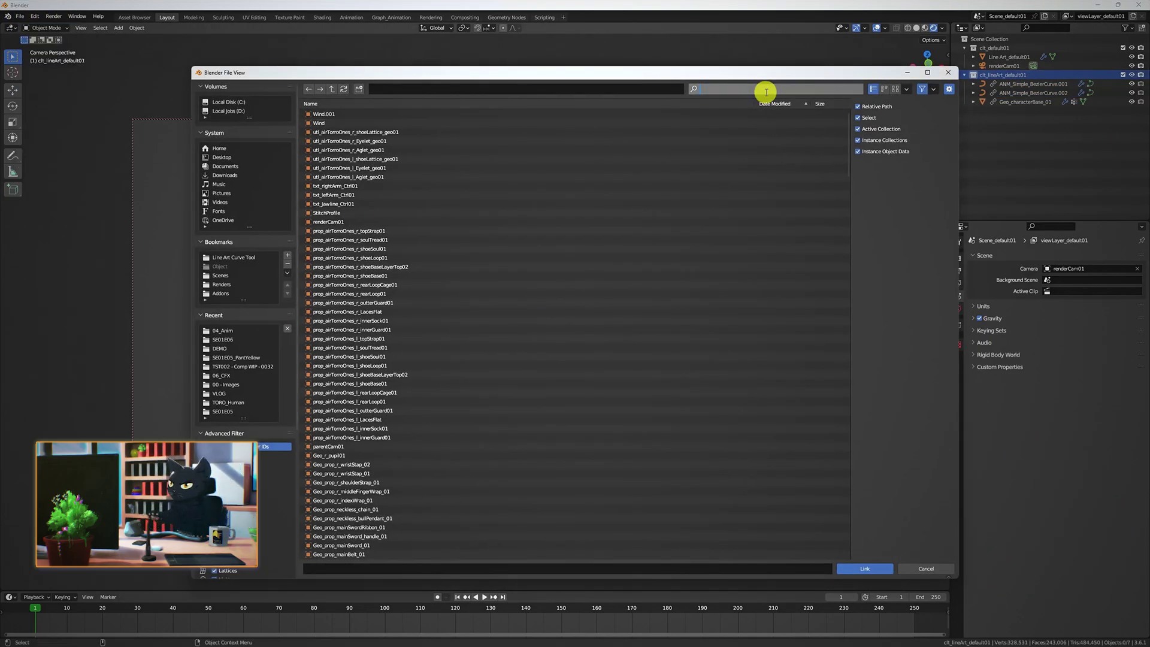
pyautogui.write('sword')
pyautogui.moveTo(335, 113); pyautogui.dragTo(380, 131)
pyautogui.click(864, 568)
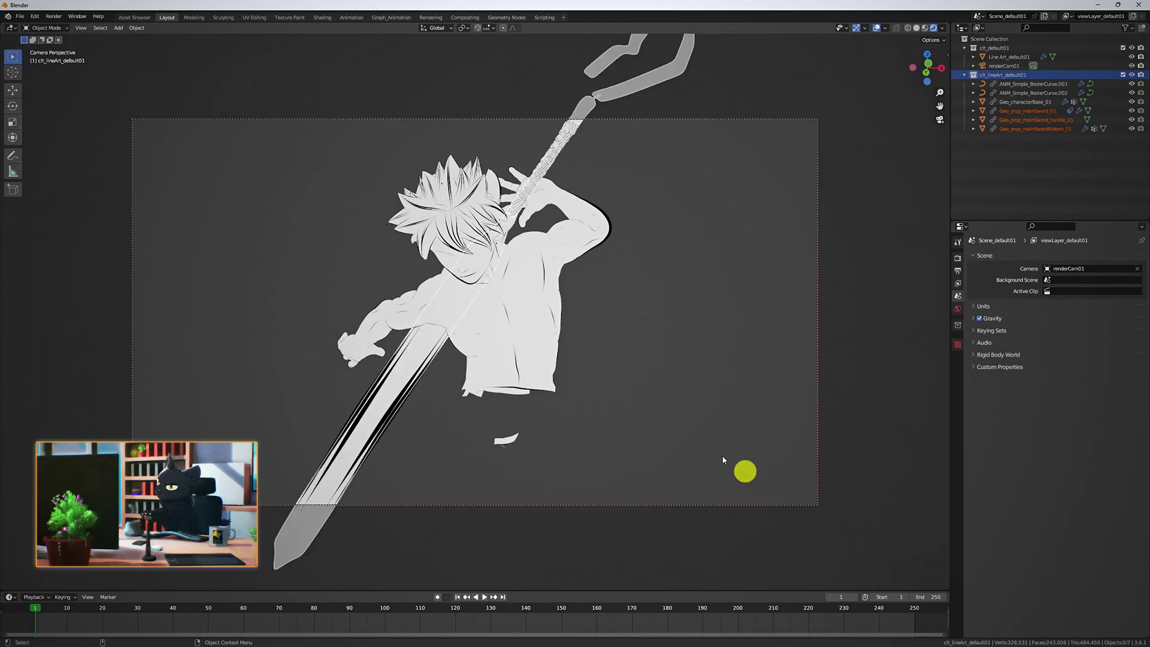
pyautogui.click(696, 425)
pyautogui.scroll(-2, 696, 425)
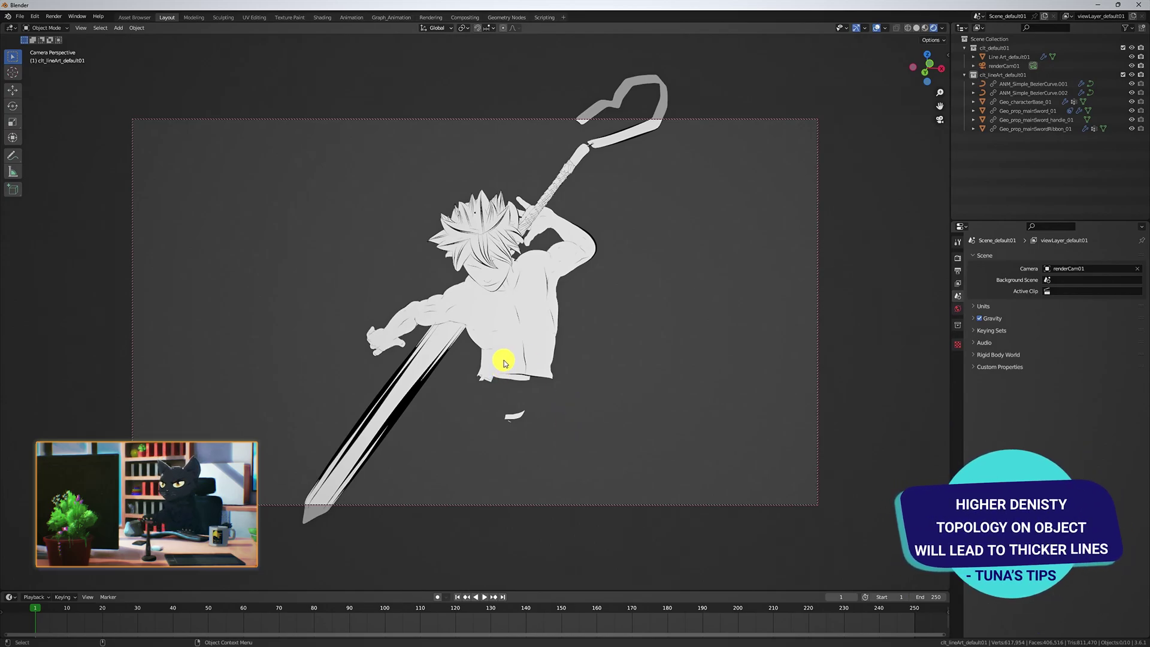
# Step: Create a new collection named clt_lineArt_think01
pyautogui.click(1142, 28)
pyautogui.click(990, 138)
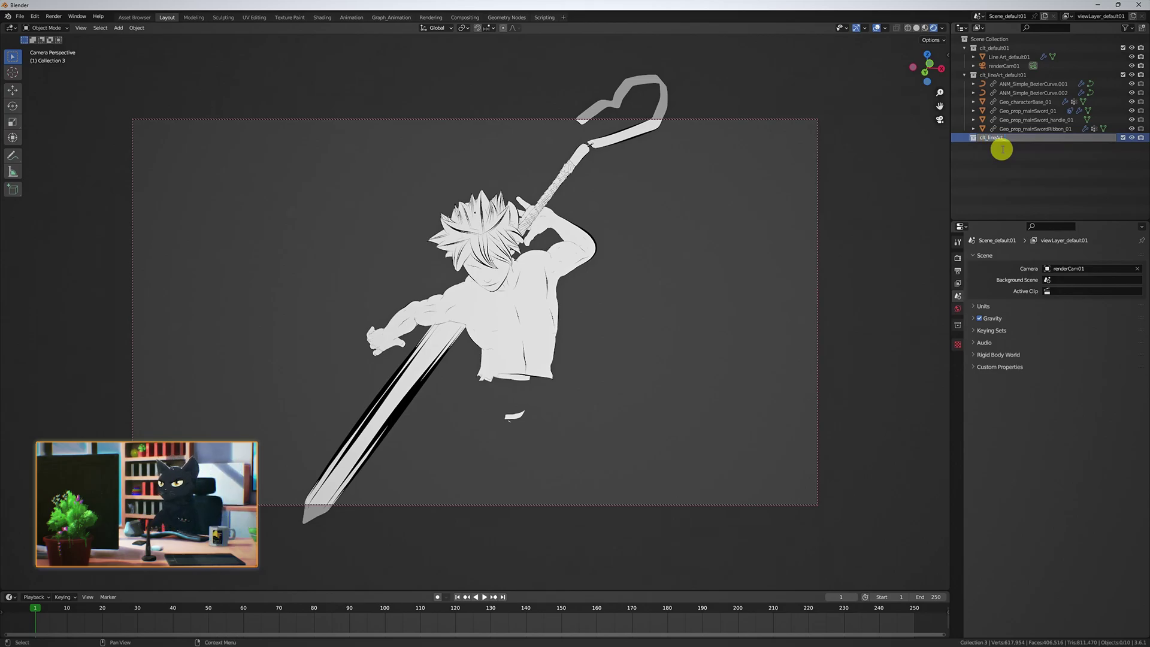
pyautogui.write('01')
pyautogui.press('Return')
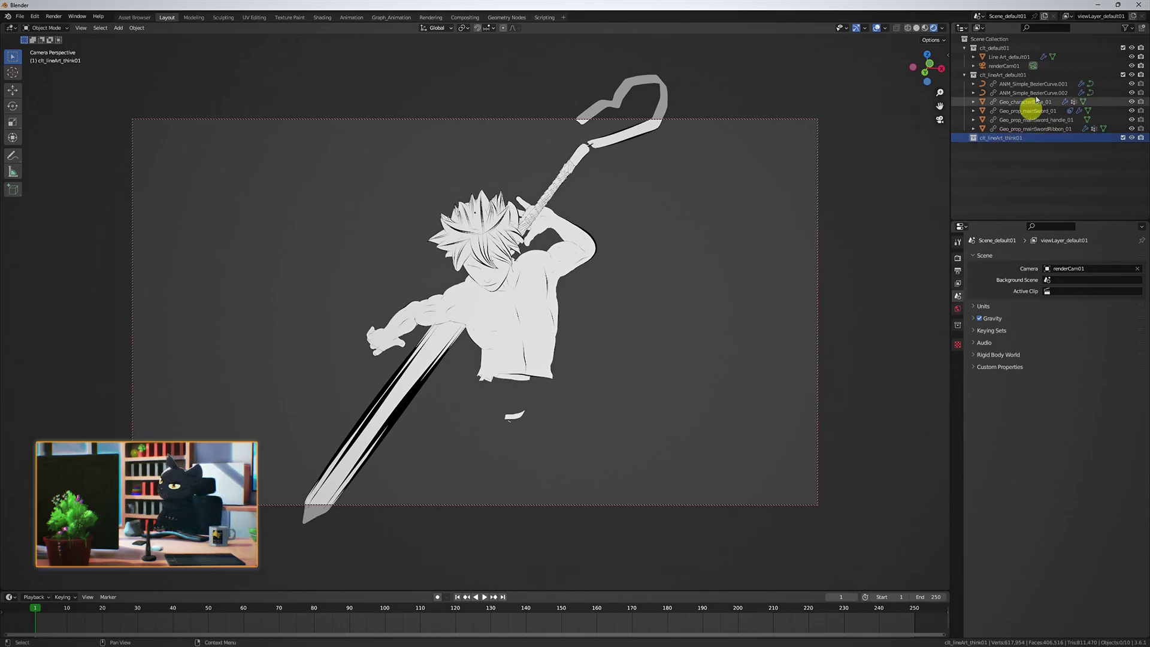
# Step: Duplicate the Line Art_default01 object in place and clear the copy's Key Light and Scene inputs
pyautogui.click(1018, 56)
pyautogui.hotkey('shift', 'd')
pyautogui.press('Escape')
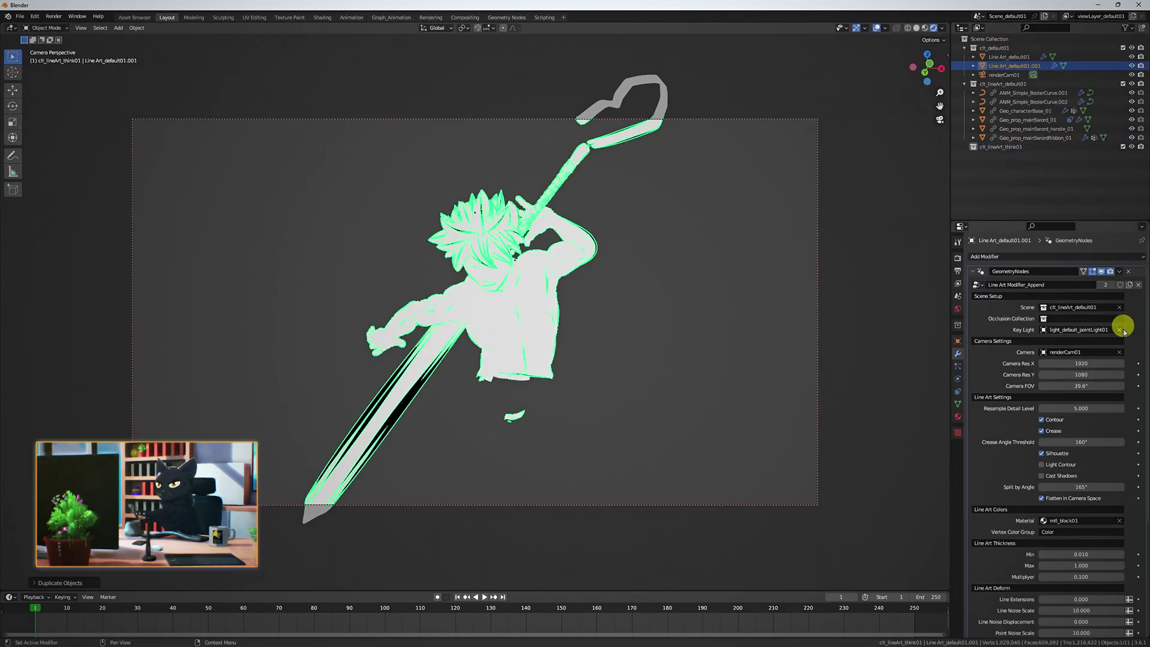
pyautogui.click(1119, 330)
pyautogui.click(1120, 308)
# Step: Clear the Key Light of Line Art_default01 and rename the duplicate object Line Art_thin01
pyautogui.click(1033, 57)
pyautogui.click(1120, 329)
pyautogui.click(1060, 65)
pyautogui.click(1010, 66)
pyautogui.press('Return')
# Step: Move Geo_prop_mainSword_01 into clt_lineArt_think01 and set that collection as the Scene of the Line Art_thin01 modifier
pyautogui.click(433, 354)
pyautogui.moveTo(1027, 120); pyautogui.dragTo(999, 148)
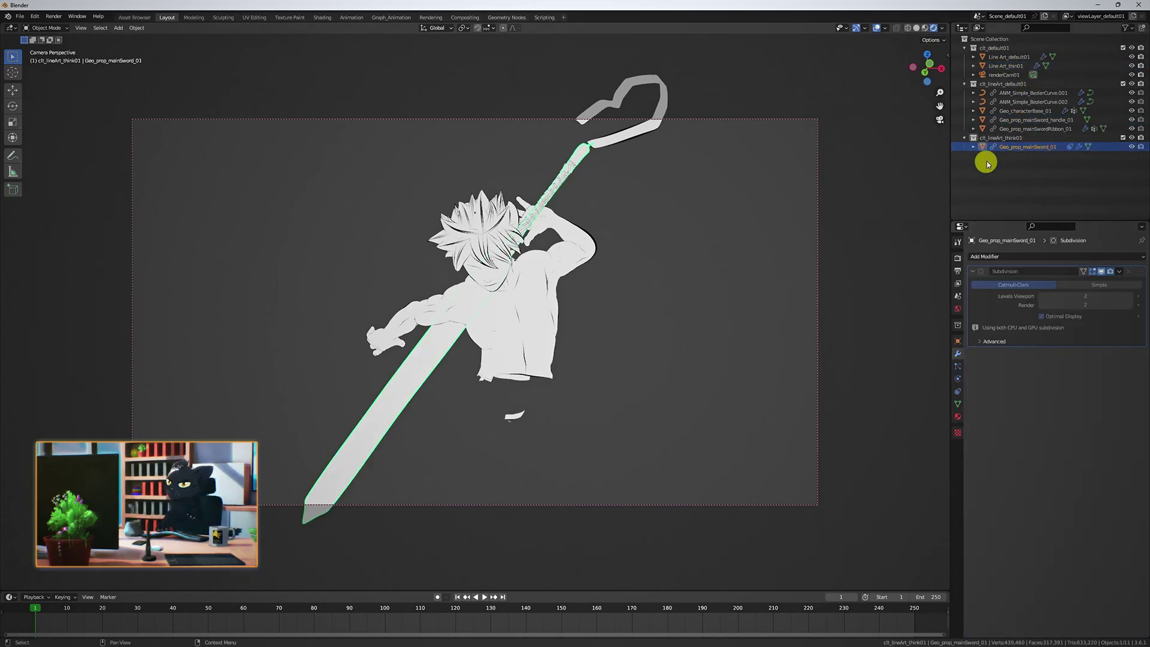
pyautogui.click(1008, 66)
pyautogui.click(1101, 308)
pyautogui.click(1102, 333)
pyautogui.click(948, 386)
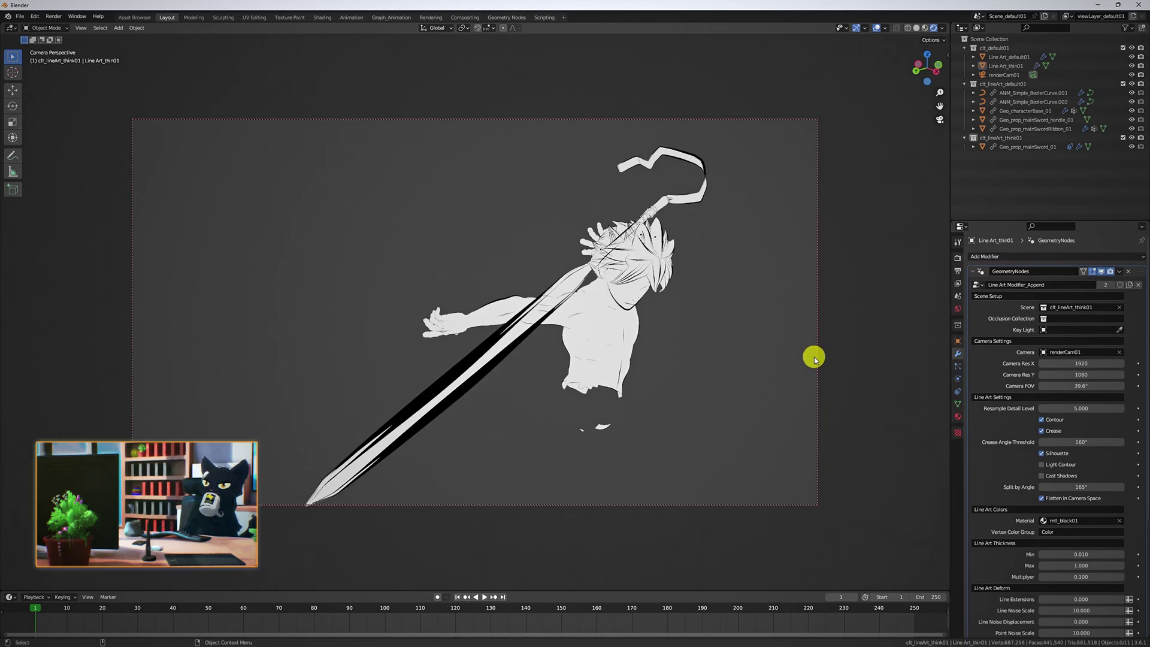
# Step: Try clt_lineArt_default01 as the Occlusion Collection of the Line Art_thin01 modifier
pyautogui.click(1090, 318)
pyautogui.click(1108, 346)
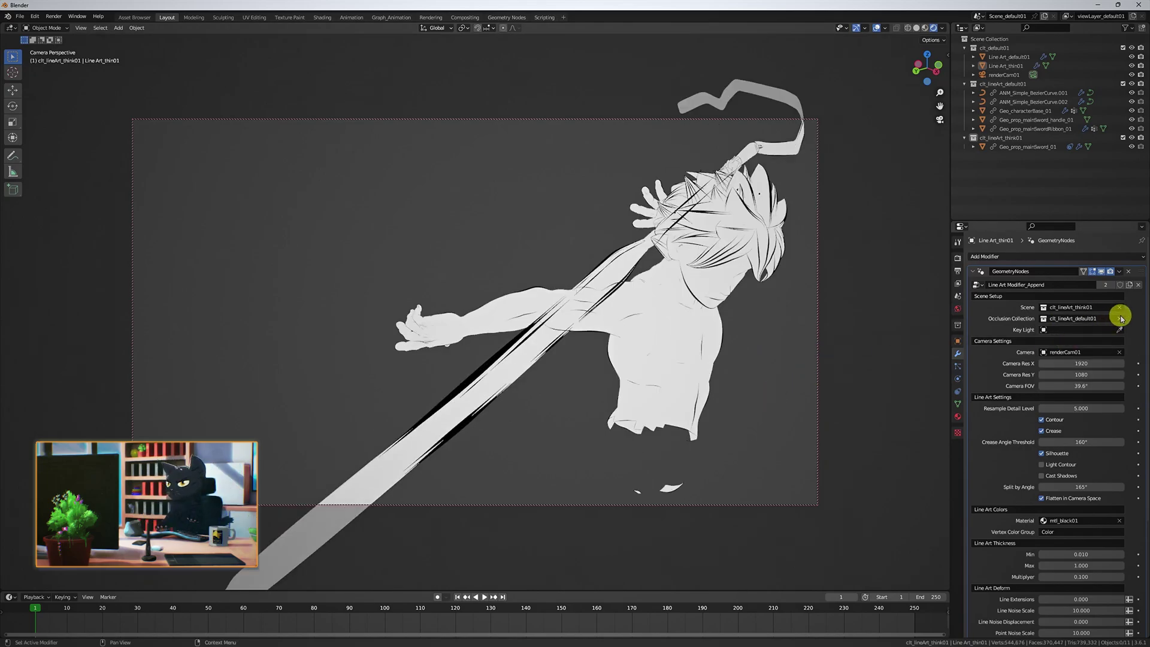
pyautogui.click(1119, 318)
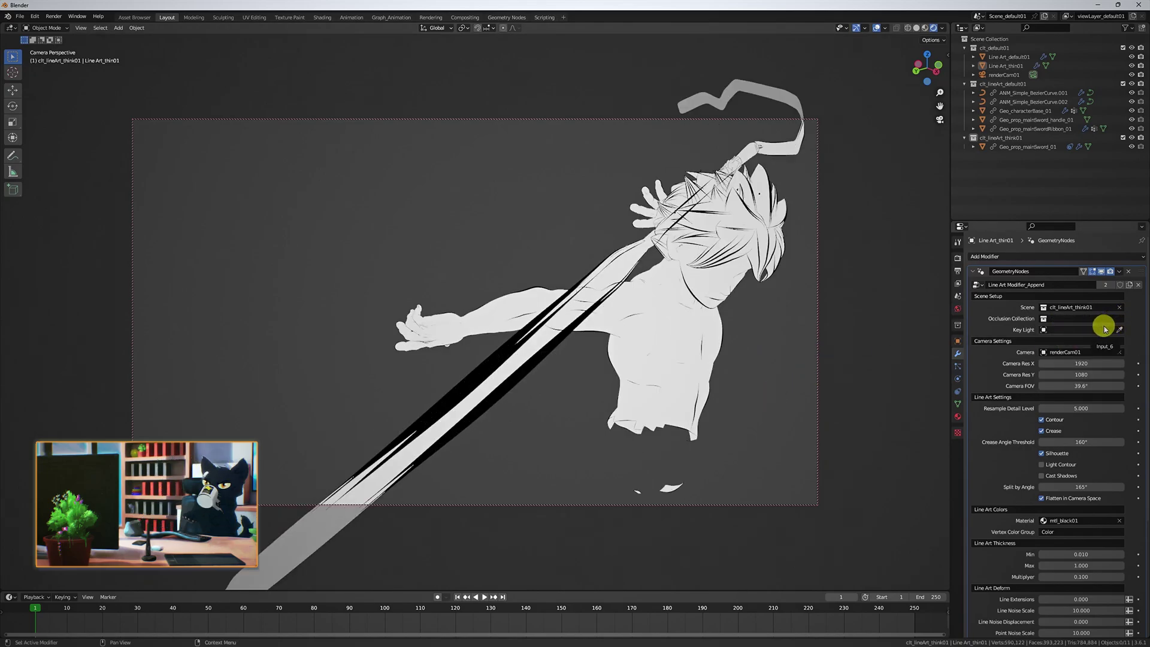
# Step: Set the line art thickness multiplier of Line Art_thin01 to 0.05
pyautogui.doubleClick(1086, 576)
pyautogui.write('0.05')
pyautogui.press('Return')
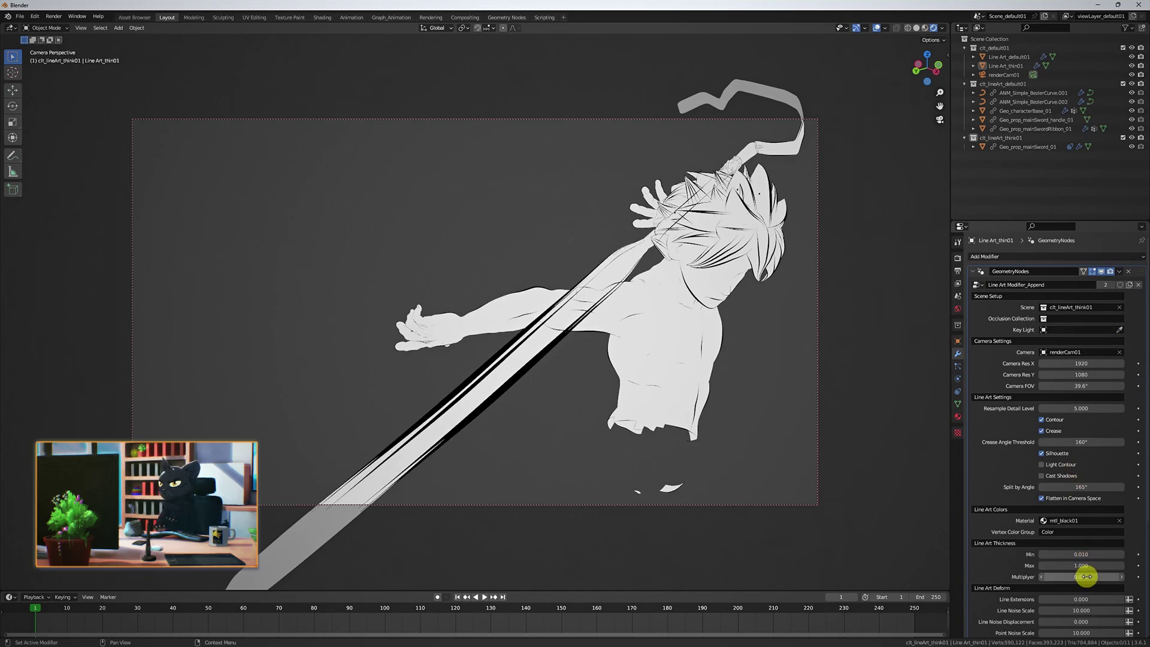
# Step: Try a Crease Angle Threshold of 90° on the Line Art_thin01 modifier
pyautogui.doubleClick(1071, 442)
pyautogui.write('90')
pyautogui.press('Return')
pyautogui.press('BackSpace')
pyautogui.press('BackSpace')
pyautogui.press('BackSpace')
pyautogui.write('1')
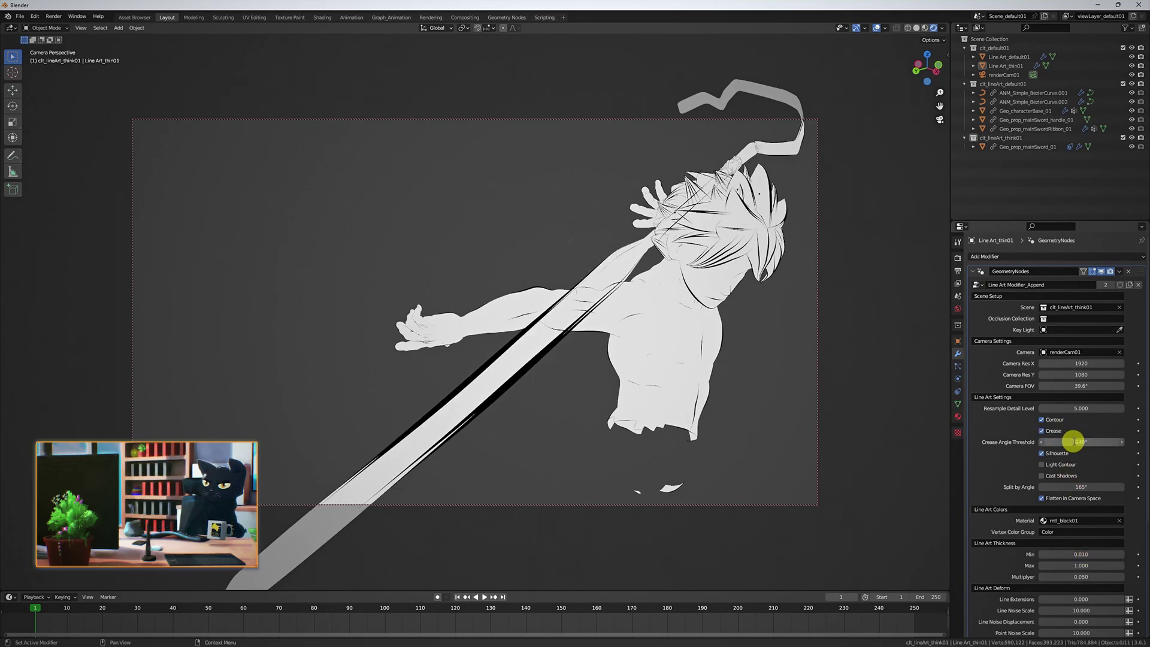
# Step: Set Line Art_thin01's Split by Angle to 179° and its maximum line thickness to 0.2
pyautogui.click(1096, 486)
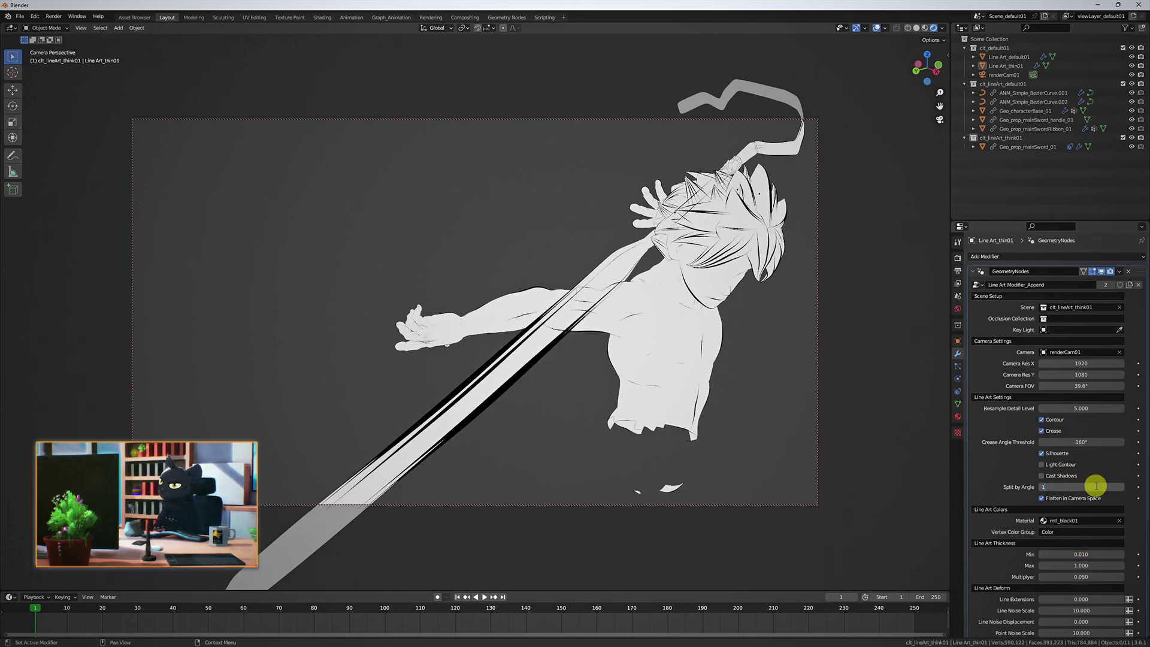
pyautogui.click(1096, 486)
pyautogui.write('179')
pyautogui.press('Return')
pyautogui.click(1095, 565)
pyautogui.write('0.1')
pyautogui.press('Return')
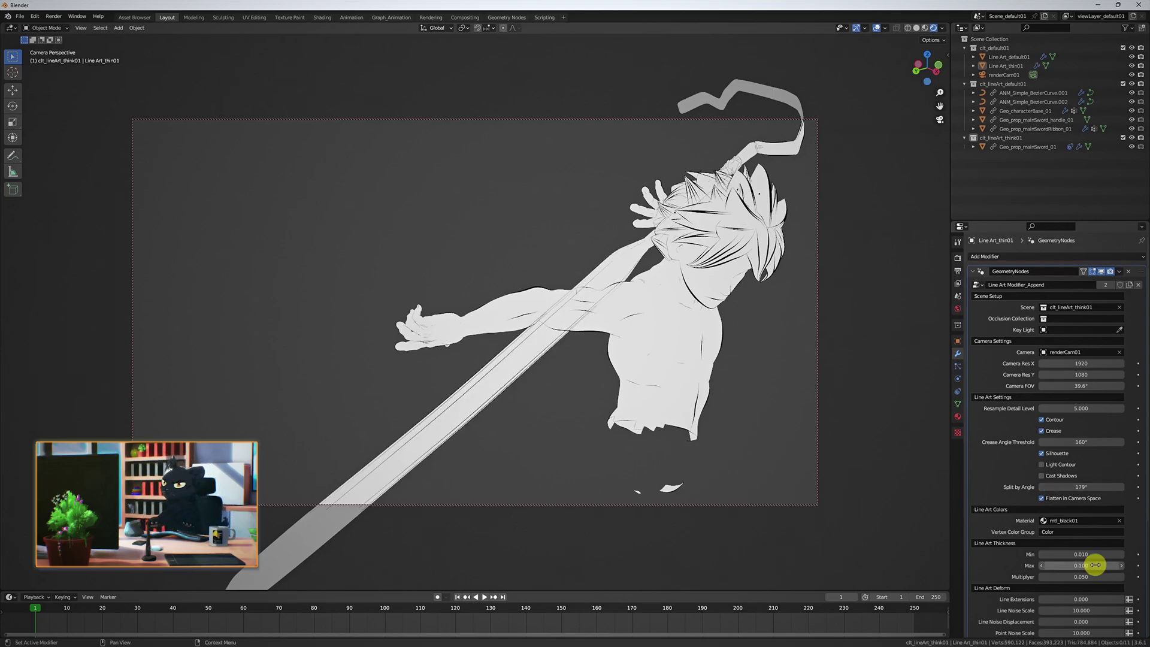
pyautogui.click(1094, 564)
pyautogui.write('0.2')
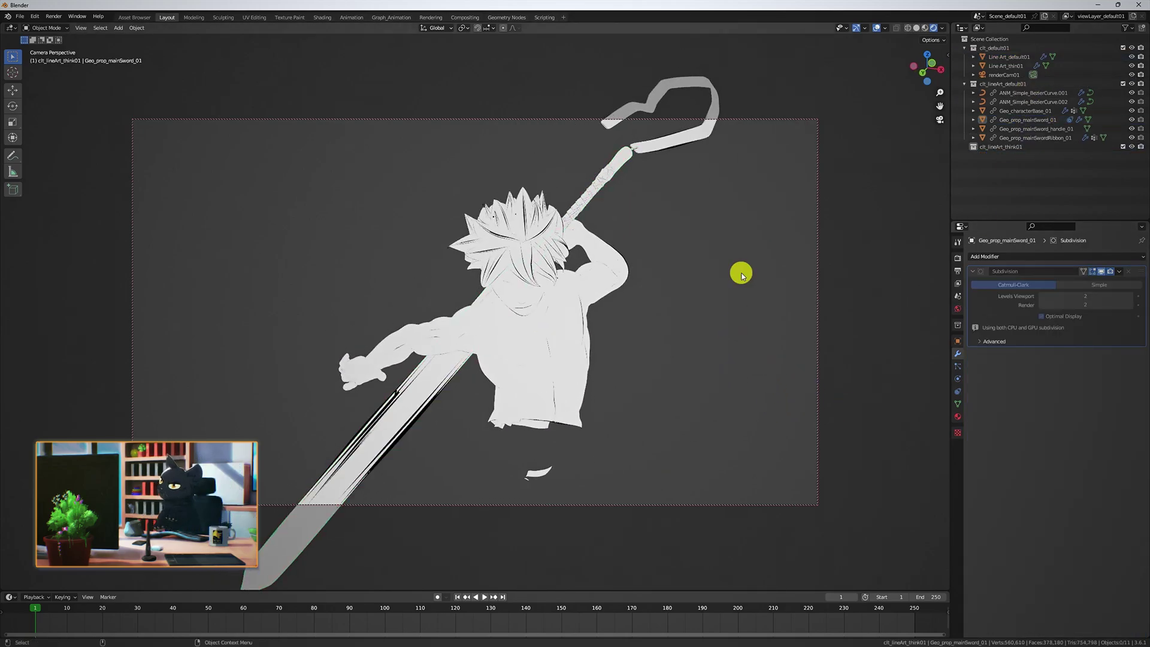
# Step: Try Geo_prop_mainSword_01 in the clt_lineArt_default01 collection to compare its outlines
pyautogui.click(1018, 147)
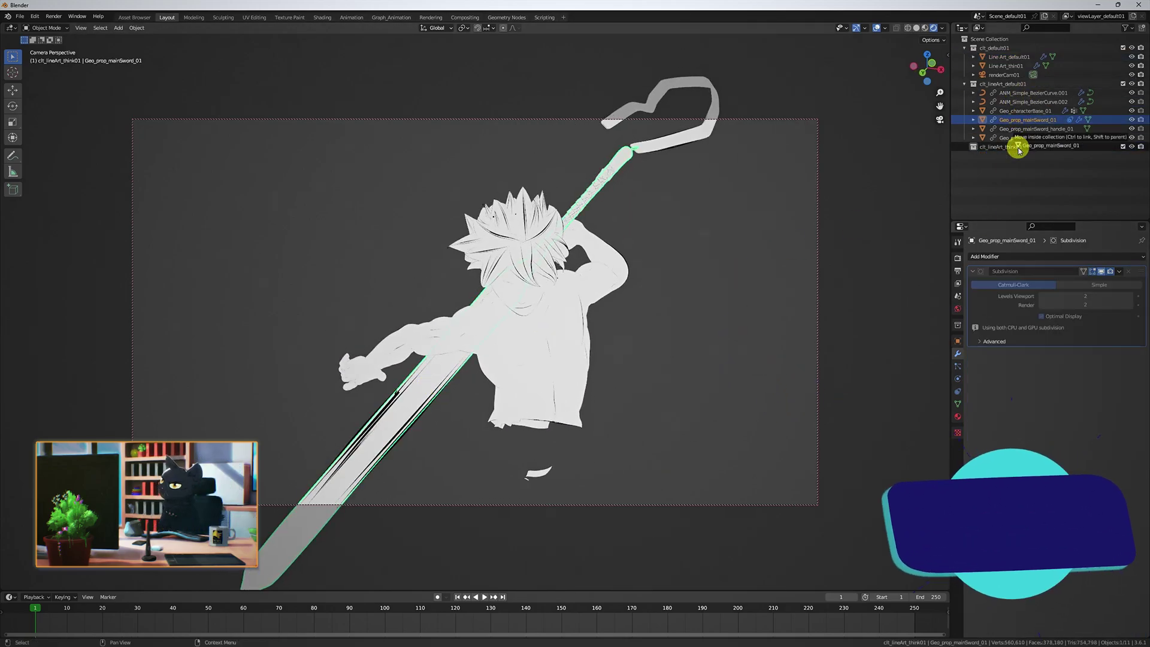
pyautogui.moveTo(1040, 146); pyautogui.dragTo(1018, 83)
# Step: Set Line Art_thin01's Split by Angle to 165° and its minimum line thickness to 0.01
pyautogui.click(1006, 65)
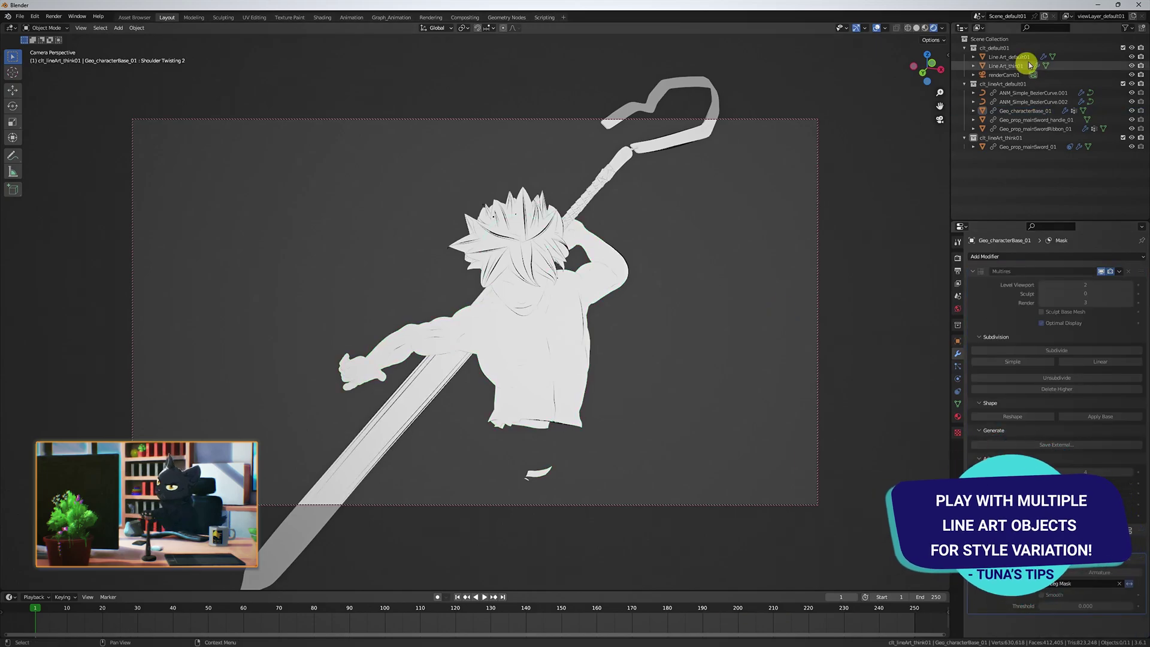
pyautogui.doubleClick(1092, 486)
pyautogui.write('165d')
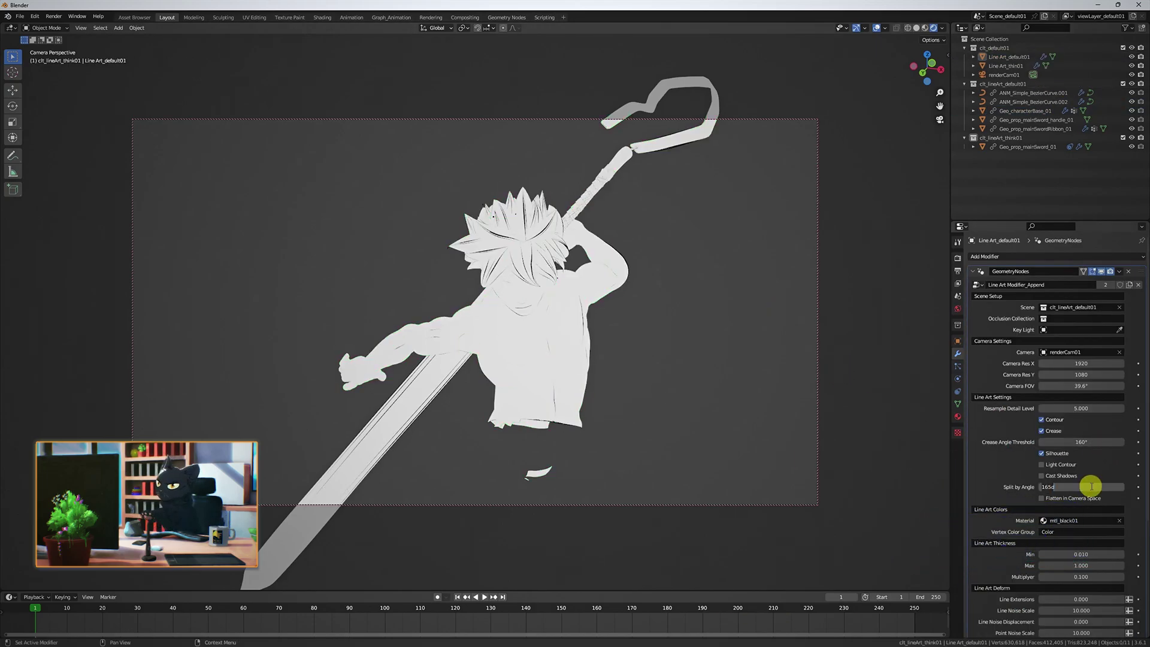
pyautogui.press('Return')
pyautogui.click(1093, 554)
pyautogui.write('0.01')
pyautogui.press('Return')
# Step: Switch to the browser and skip ahead in the Real Time Animation in Blender tutorial video
pyautogui.press('space')
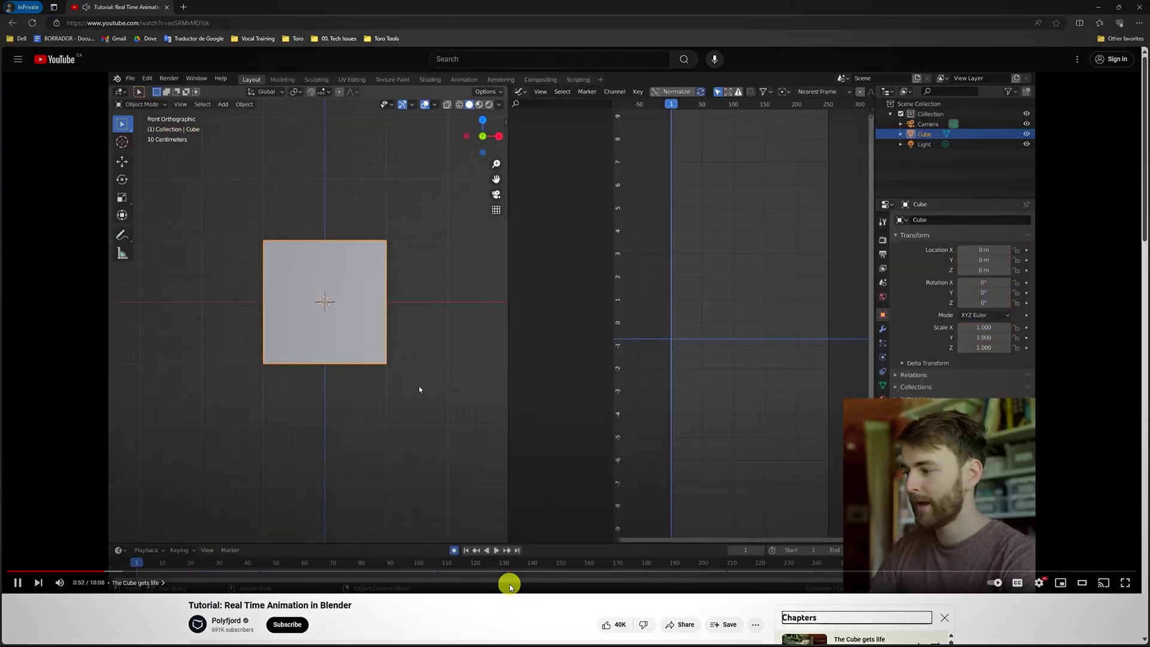
pyautogui.click(553, 572)
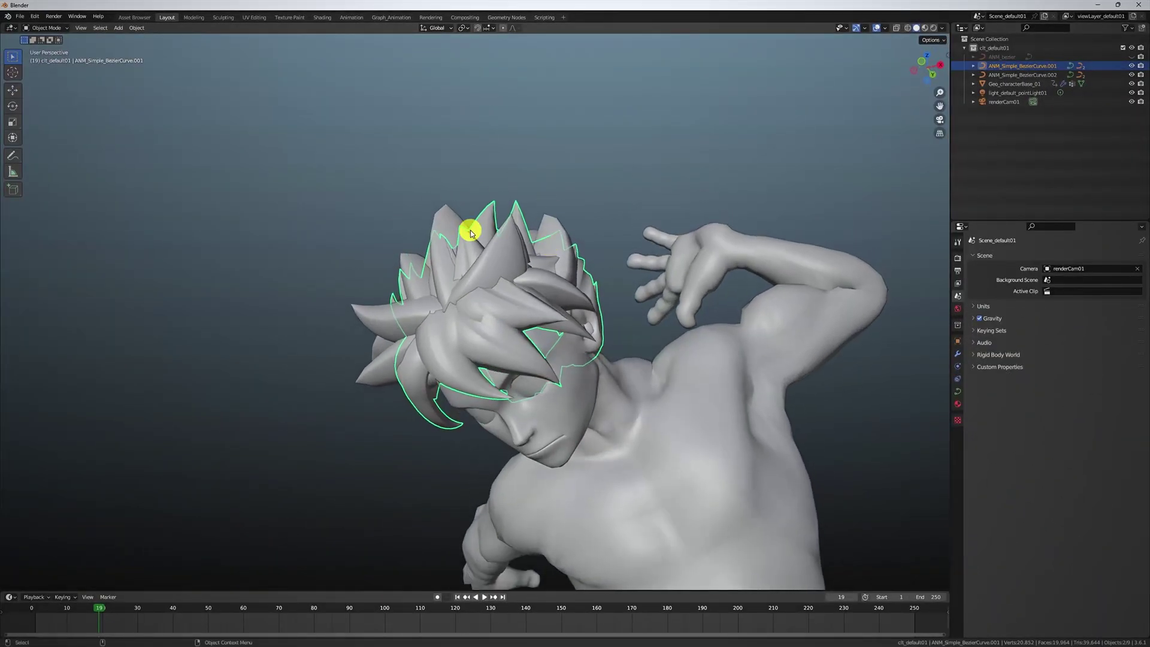
# Step: Enter Edit Mode on the hair curves and test-move a hair-tip control point without keeping the move
pyautogui.press('Tab')
pyautogui.moveTo(470, 231); pyautogui.dragTo(498, 198, button='middle')
pyautogui.press('g')
pyautogui.rightClick(582, 177)
pyautogui.moveTo(583, 183); pyautogui.dragTo(560, 223, button='middle')
# Step: Select the tip control points of several hair spikes on ANM_Simple_BezierCurve.001
pyautogui.click(100, 28)
pyautogui.moveTo(423, 98); pyautogui.dragTo(509, 151)
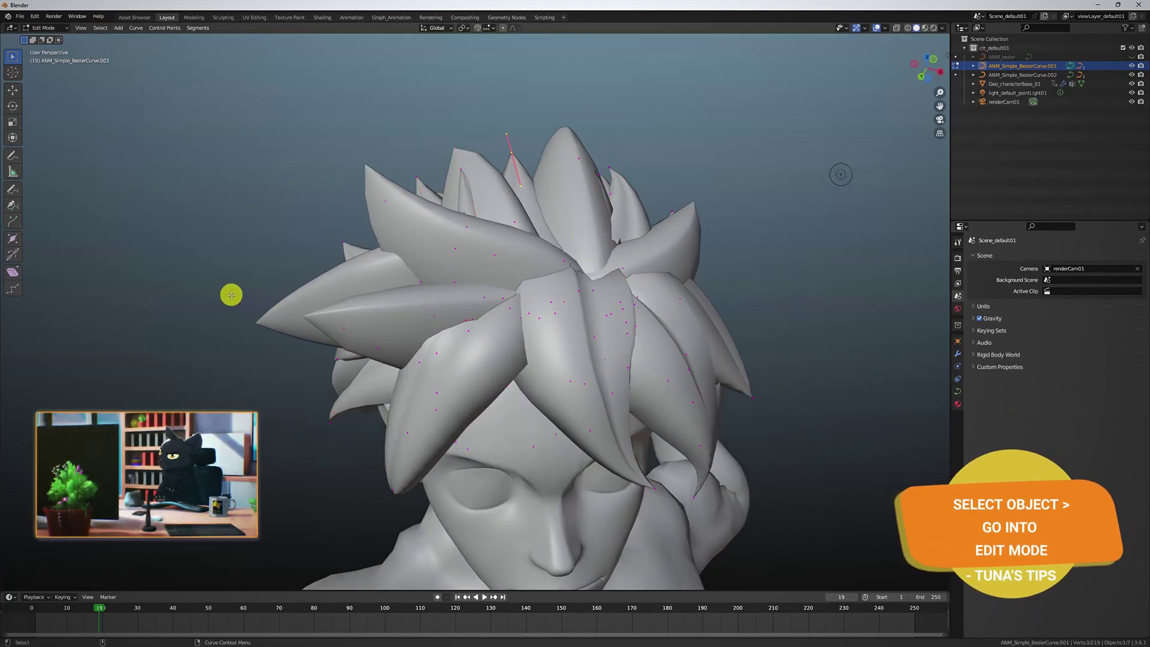
pyautogui.keyDown('shift'); pyautogui.click(377, 220); pyautogui.keyUp('shift')
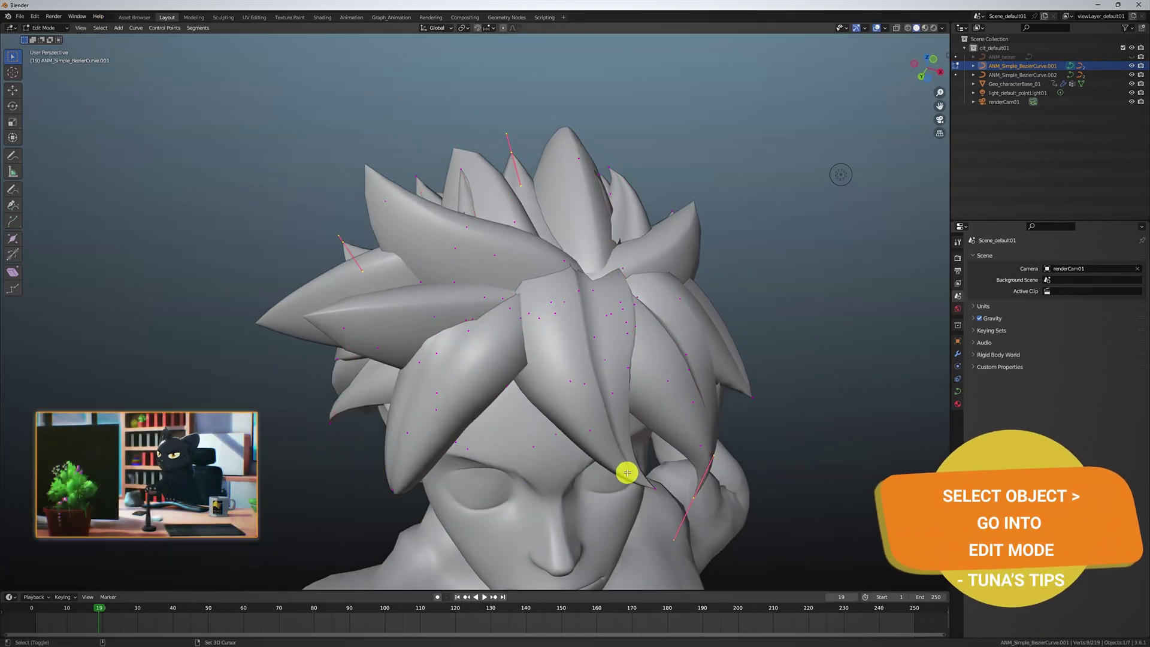
pyautogui.keyDown('shift'); pyautogui.click(604, 493); pyautogui.keyUp('shift')
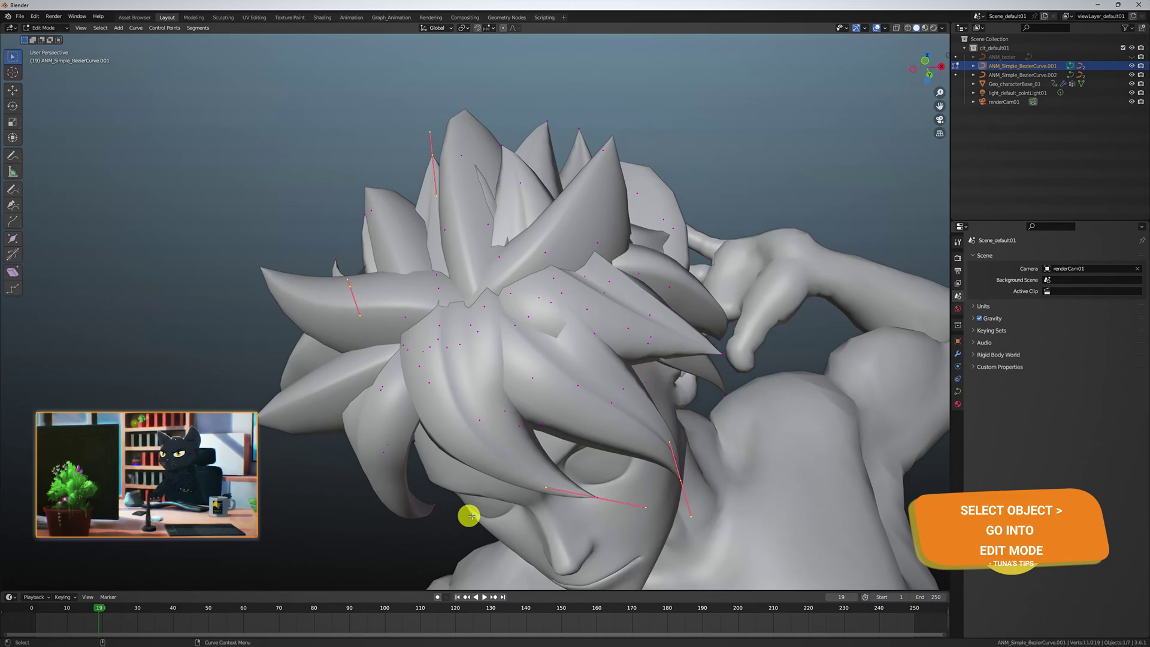
pyautogui.keyDown('shift'); pyautogui.click(718, 336); pyautogui.keyUp('shift')
pyautogui.moveTo(719, 336); pyautogui.dragTo(295, 398, button='middle')
pyautogui.keyDown('shift'); pyautogui.click(351, 442); pyautogui.keyUp('shift')
pyautogui.moveTo(352, 441); pyautogui.dragTo(654, 212, button='middle')
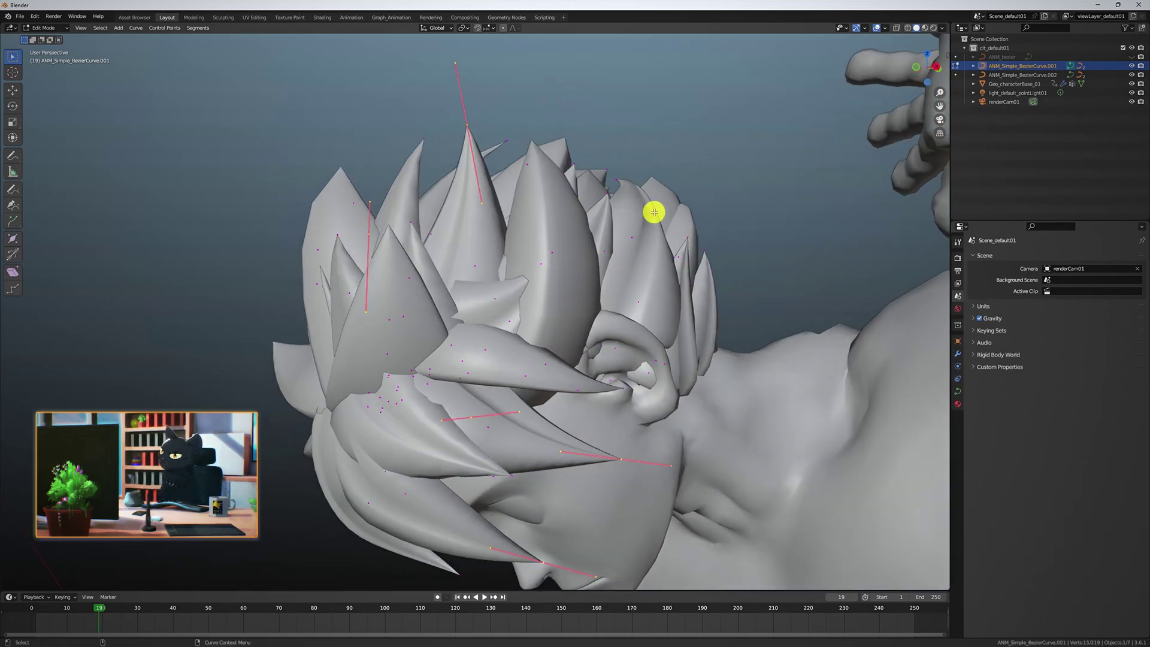
# Step: Try shifting the selected hair tips with the Transform tool and undo the change
pyautogui.scroll(-4, 725, 260)
pyautogui.moveTo(725, 260); pyautogui.dragTo(714, 203, button='middle')
pyautogui.press('t')
pyautogui.moveTo(521, 317); pyautogui.dragTo(529, 311)
pyautogui.hotkey('ctrl', 'z')
pyautogui.scroll(-4, 560, 360)
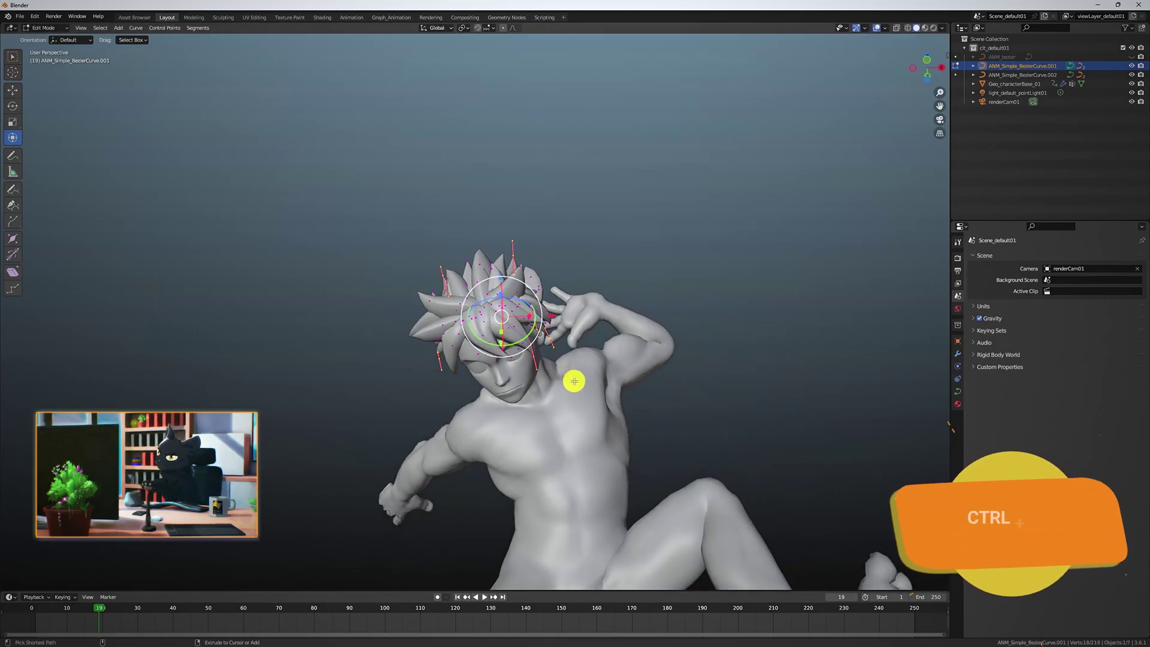
# Step: Hook the selected hair-tip control points to a new object and return to Object Mode
pyautogui.hotkey('ctrl', 'h')
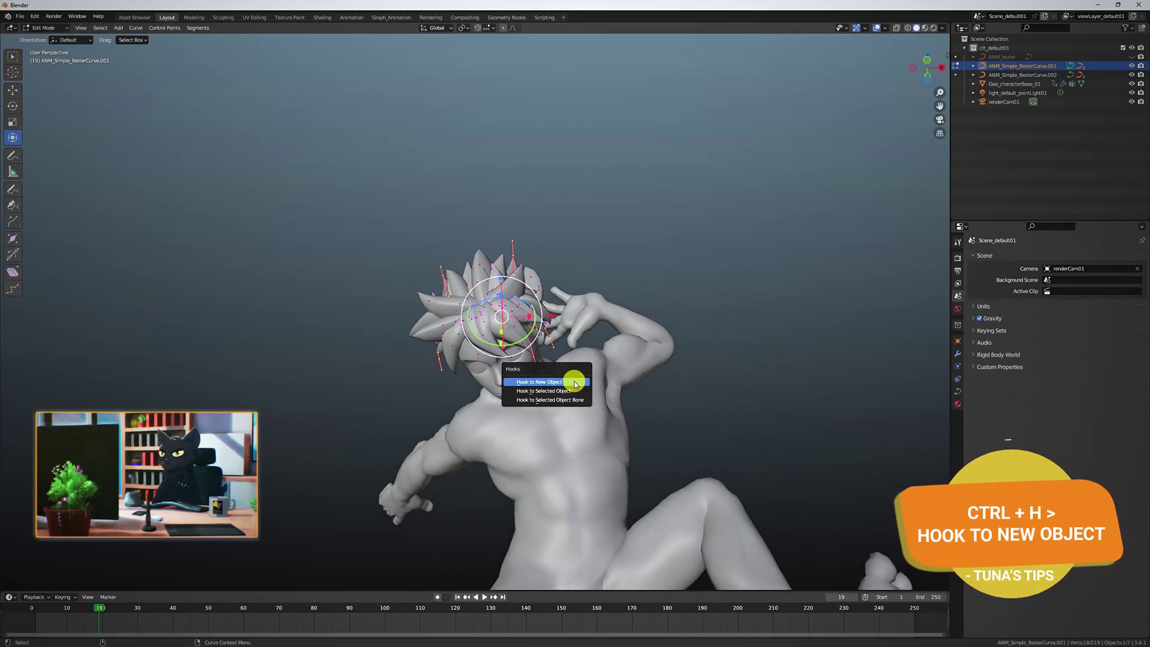
pyautogui.click(539, 383)
pyautogui.hotkey('ctrl', 'Tab')
# Step: Try moving the hook empty to test how it drives the hair tips
pyautogui.click(483, 311)
pyautogui.click(647, 298)
pyautogui.moveTo(721, 298); pyautogui.dragTo(718, 334)
pyautogui.press('g')
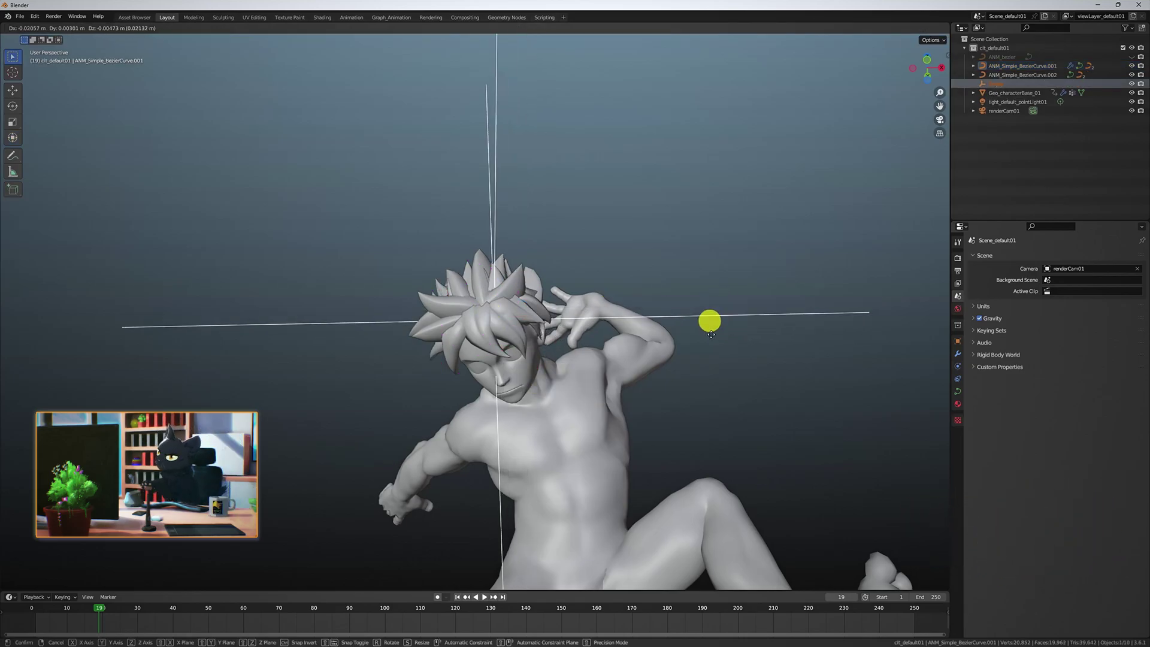
pyautogui.rightClick(726, 314)
pyautogui.press('n')
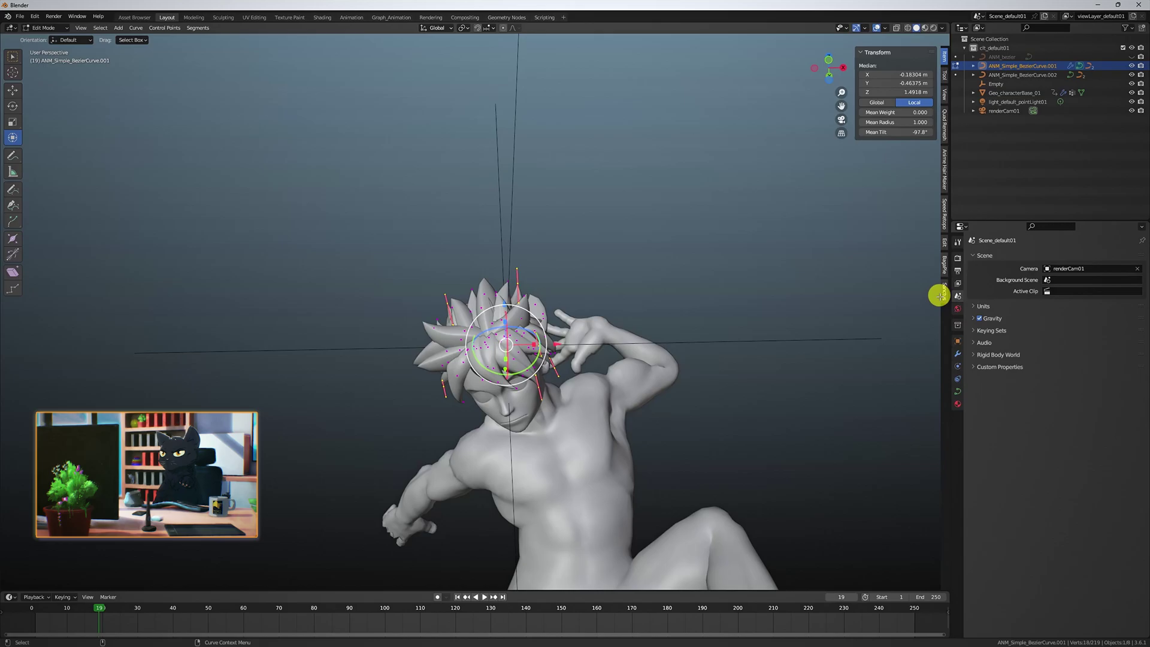
pyautogui.press('n')
# Step: Hook a second group of hair control points to another new object and leave Edit Mode
pyautogui.click(136, 28)
pyautogui.click(231, 144)
pyautogui.scroll(3, 515, 335)
pyautogui.click(550, 428)
pyautogui.keyDown('shift'); pyautogui.click(491, 284); pyautogui.keyUp('shift')
pyautogui.moveTo(491, 285); pyautogui.dragTo(590, 301, button='middle')
pyautogui.hotkey('ctrl', 'h')
pyautogui.click(538, 262)
pyautogui.hotkey('ctrl', 'Tab')
# Step: Select a third group of hair control points in Edit Mode and hook it to a new object
pyautogui.click(554, 290)
pyautogui.click(120, 28)
pyautogui.moveTo(539, 252); pyautogui.dragTo(641, 247, button='middle')
pyautogui.hotkey('ctrl', 'Tab')
pyautogui.click(491, 249)
pyautogui.keyDown('shift'); pyautogui.click(379, 326); pyautogui.keyUp('shift')
pyautogui.keyDown('shift'); pyautogui.click(367, 409); pyautogui.keyUp('shift')
pyautogui.hotkey('ctrl', 'h')
pyautogui.click(442, 372)
# Step: Hook a fourth group of hair control points to its own new object
pyautogui.moveTo(442, 372); pyautogui.dragTo(491, 337, button='middle')
pyautogui.keyDown('shift'); pyautogui.click(422, 270); pyautogui.keyUp('shift')
pyautogui.moveTo(426, 270); pyautogui.dragTo(533, 239, button='middle')
pyautogui.hotkey('ctrl', 'h')
pyautogui.click(548, 245)
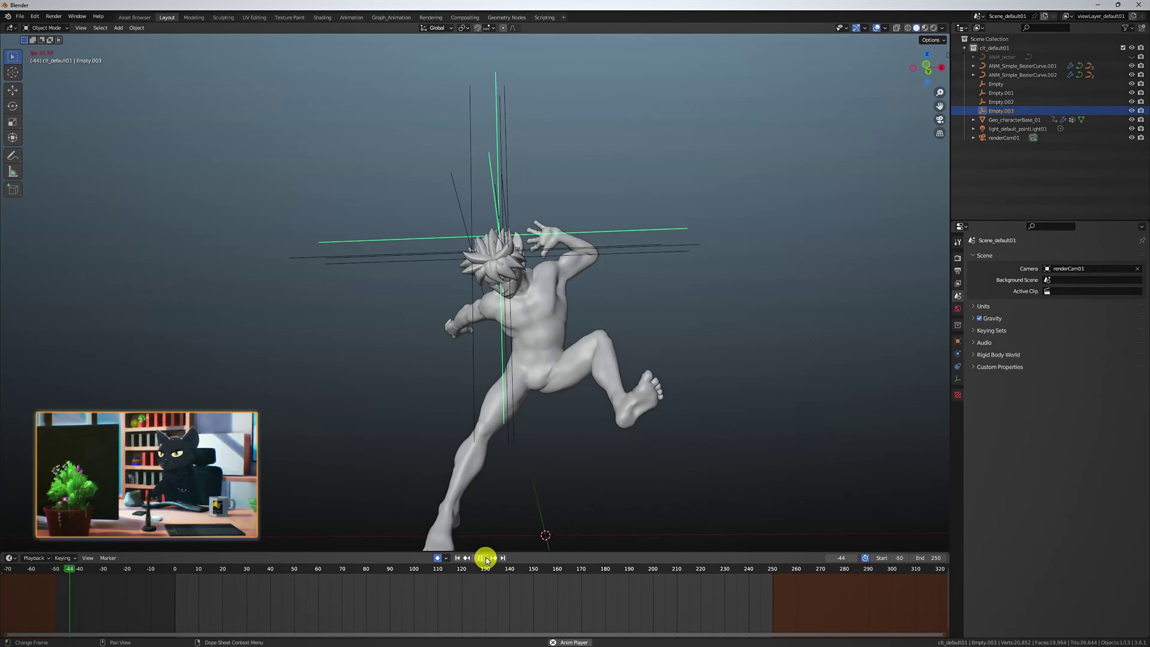
# Step: Try recording a real-time movement of Empty.003 with auto keying during playback
pyautogui.press('g')
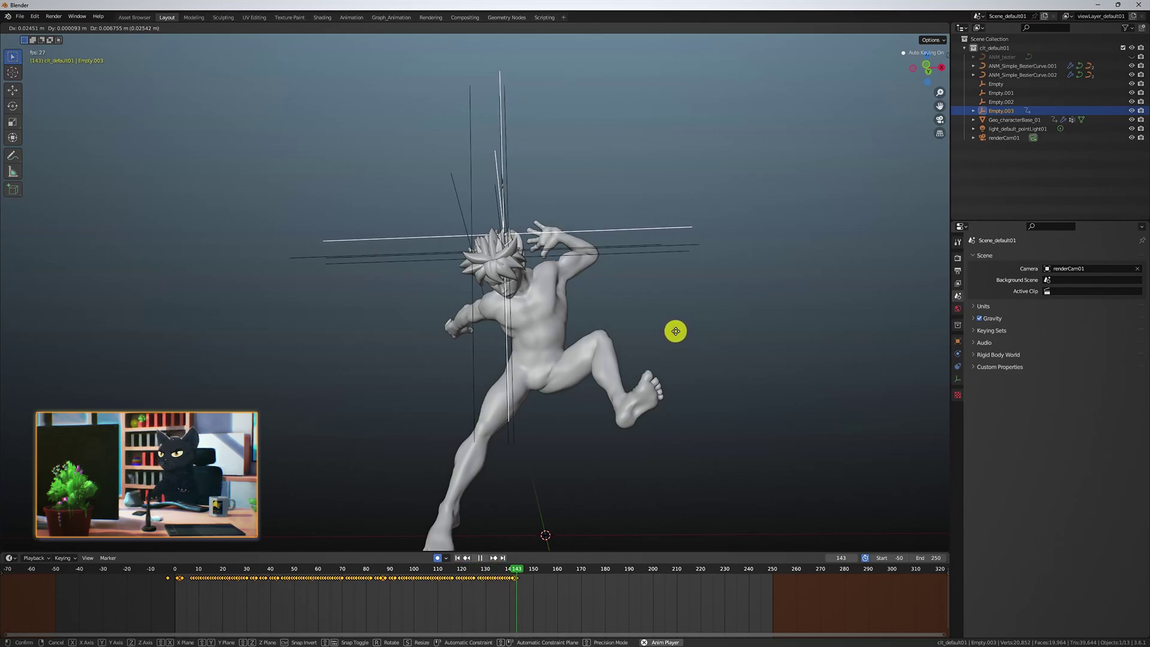
pyautogui.click(677, 330)
pyautogui.click(486, 557)
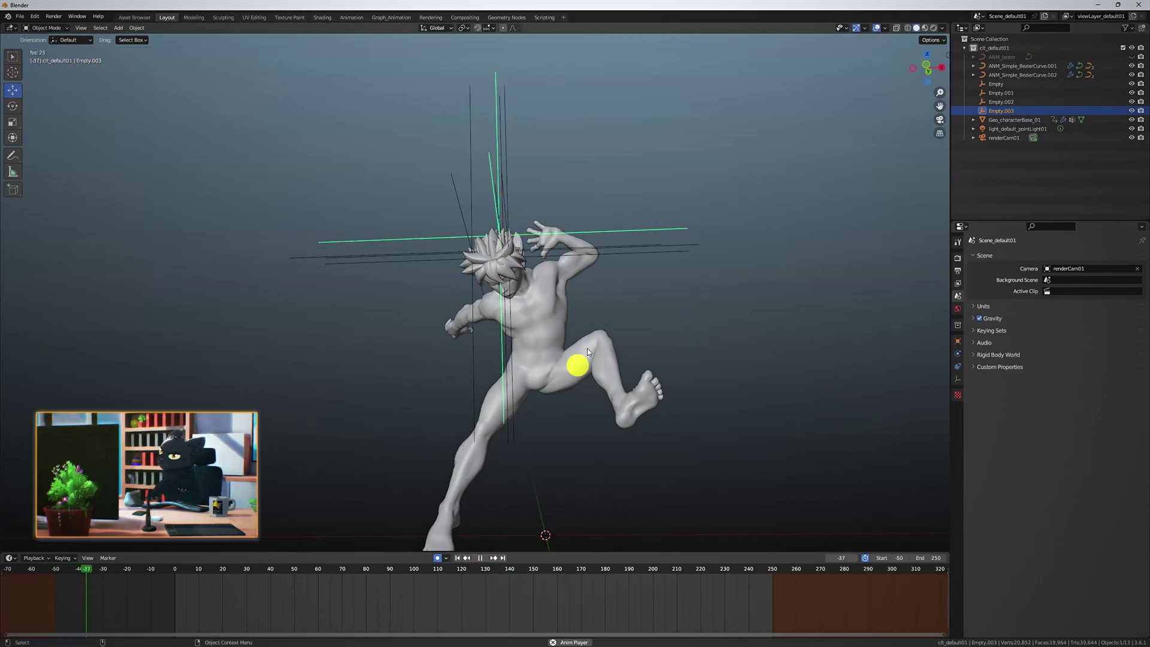
# Step: Record a real-time movement of Empty.003 during playback and delete its keyframes before frame 0
pyautogui.press('g')
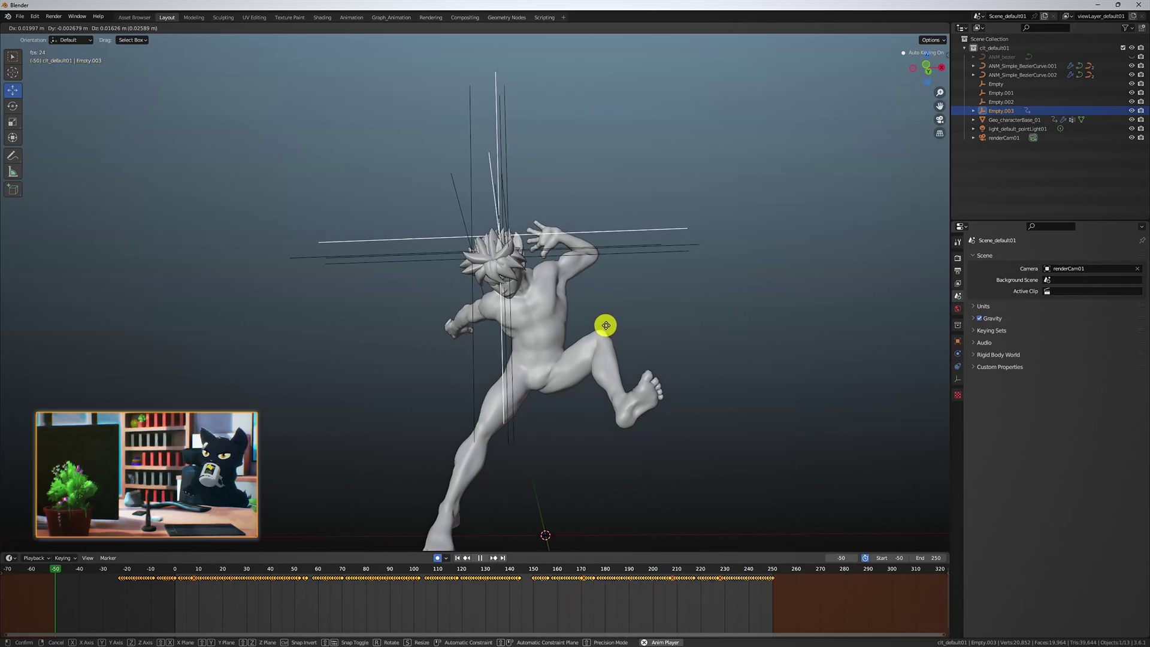
pyautogui.click(606, 327)
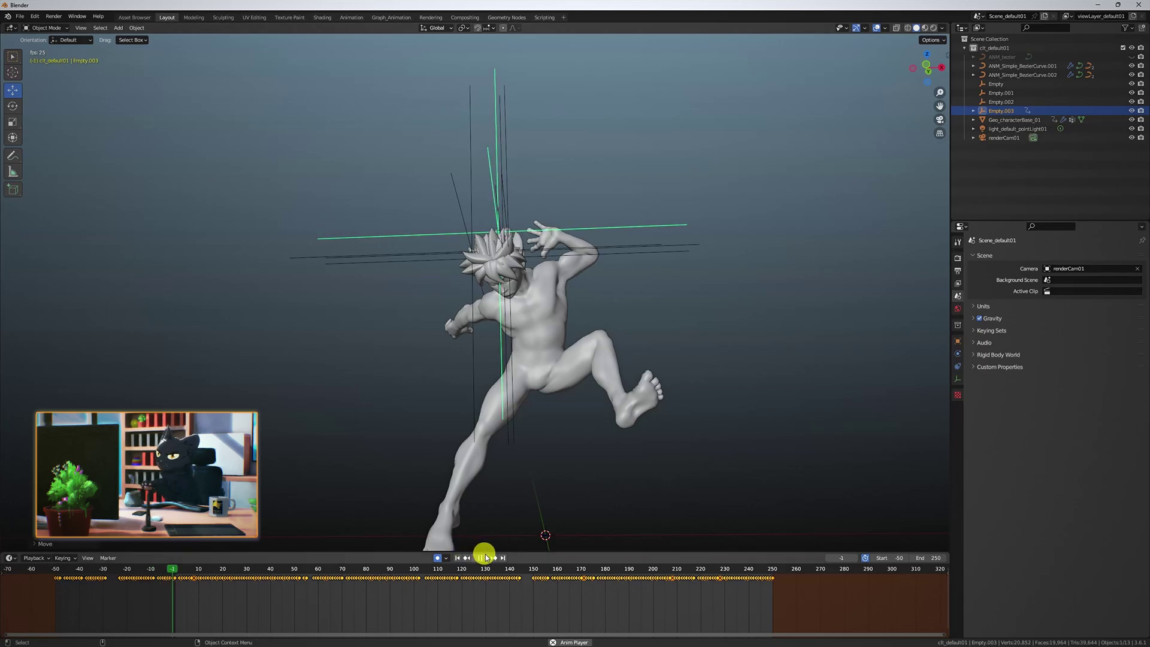
pyautogui.moveTo(169, 599); pyautogui.dragTo(52, 562)
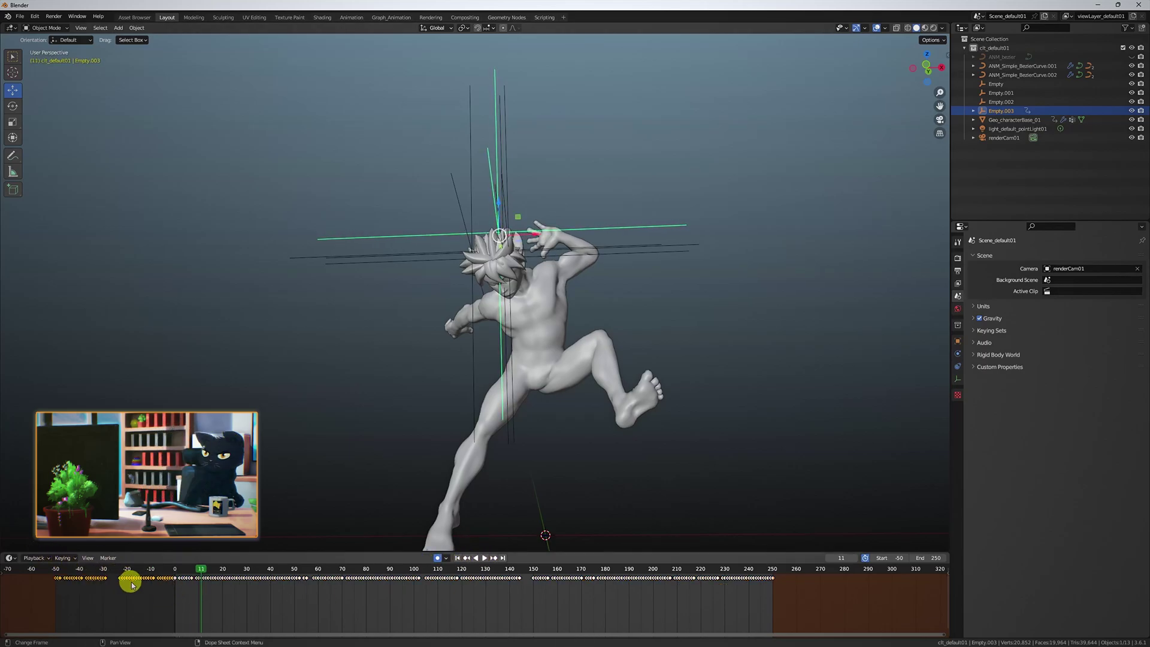
pyautogui.press('Delete')
# Step: Try recording a real-time movement of Empty.002 during playback and undo that take
pyautogui.click(641, 245)
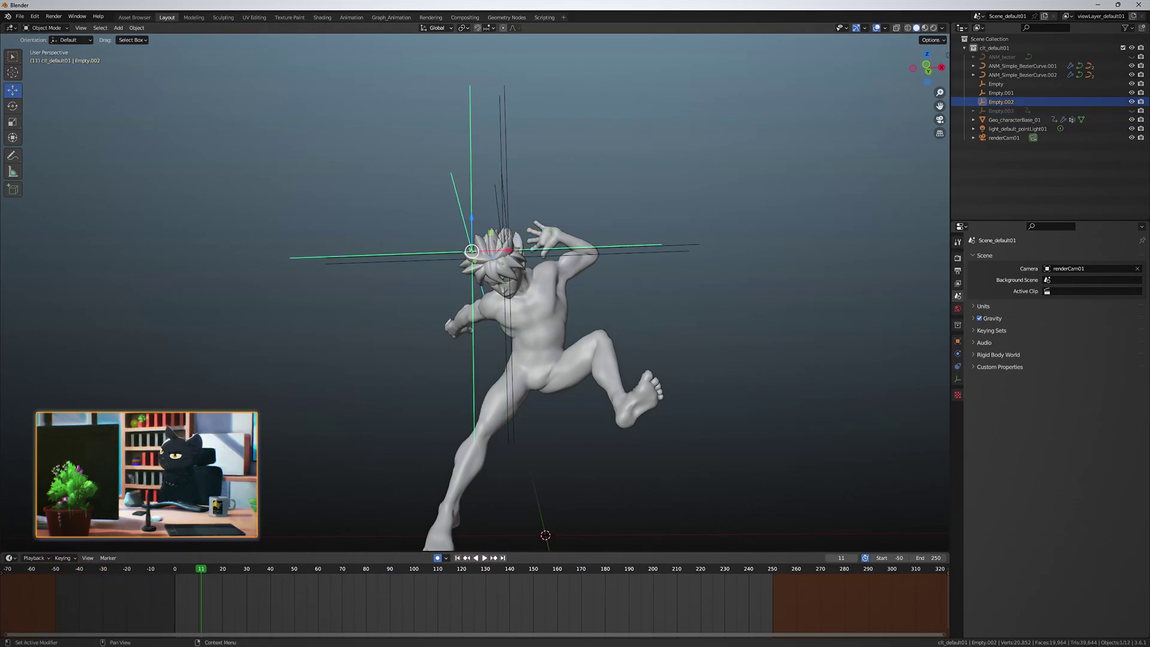
pyautogui.click(485, 558)
pyautogui.press('g')
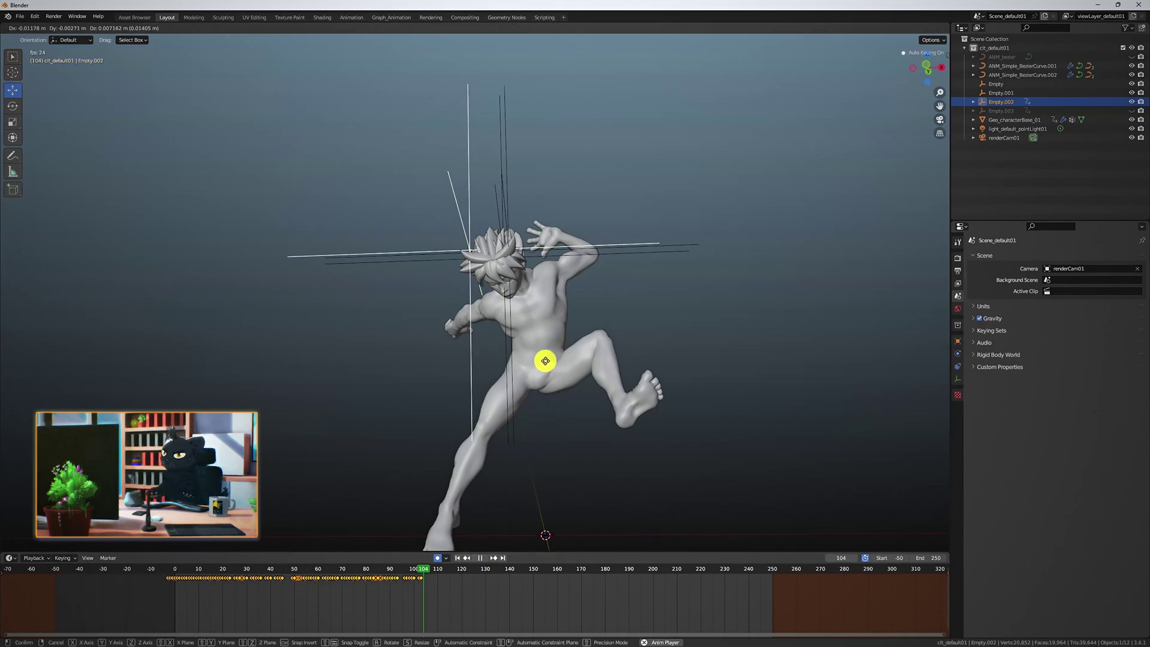
pyautogui.click(548, 361)
pyautogui.hotkey('ctrl', 'z')
# Step: Record a real-time movement of Empty.002 during playback, hide it, and record the next hair empty's movement the same way
pyautogui.click(484, 557)
pyautogui.press('g')
pyautogui.click(578, 467)
pyautogui.click(480, 558)
pyautogui.press('h')
pyautogui.click(490, 191)
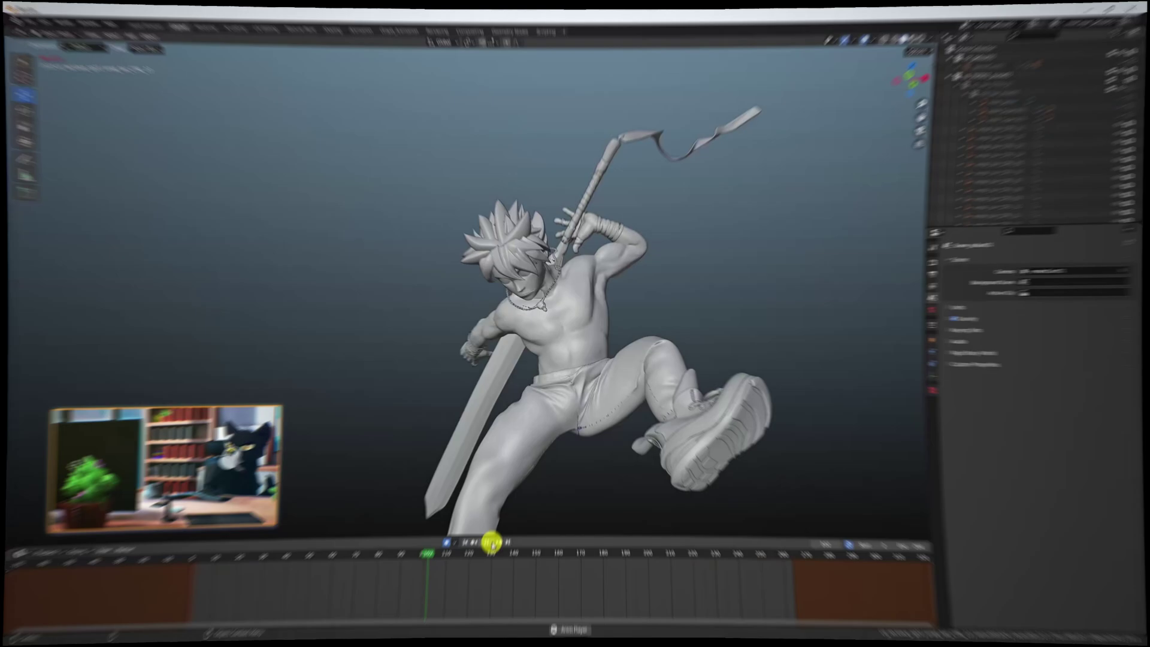
pyautogui.click(486, 558)
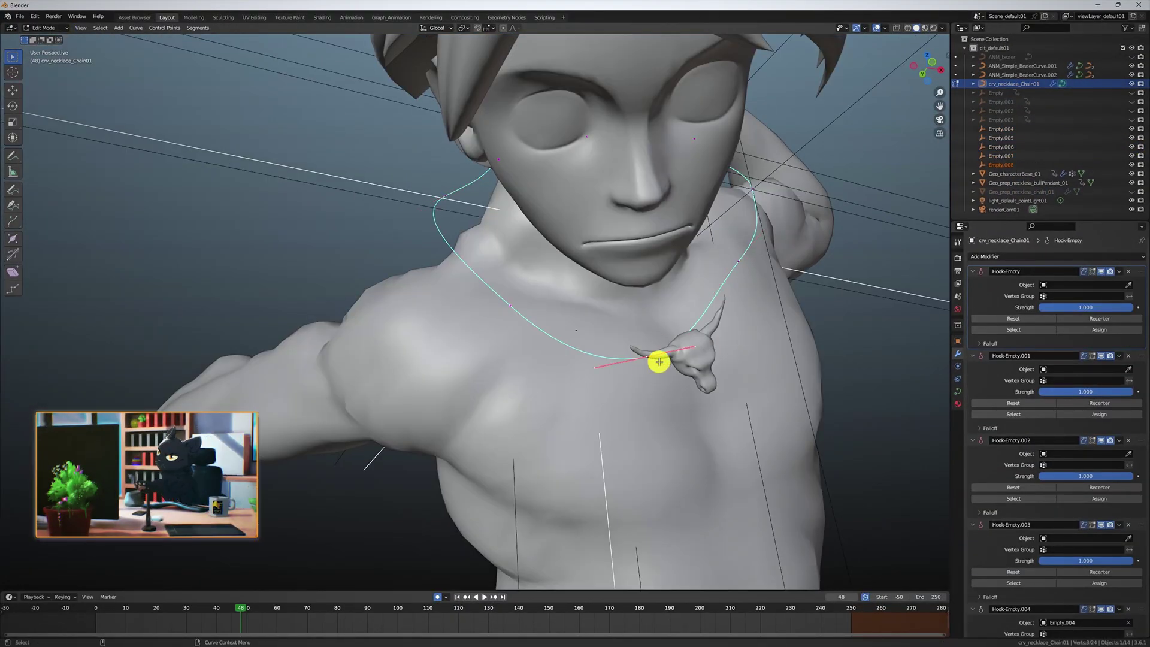
# Step: Set the display size of all three selected necklace hook empties to 0.03 m and deselect them
pyautogui.scroll(-3, 506, 300)
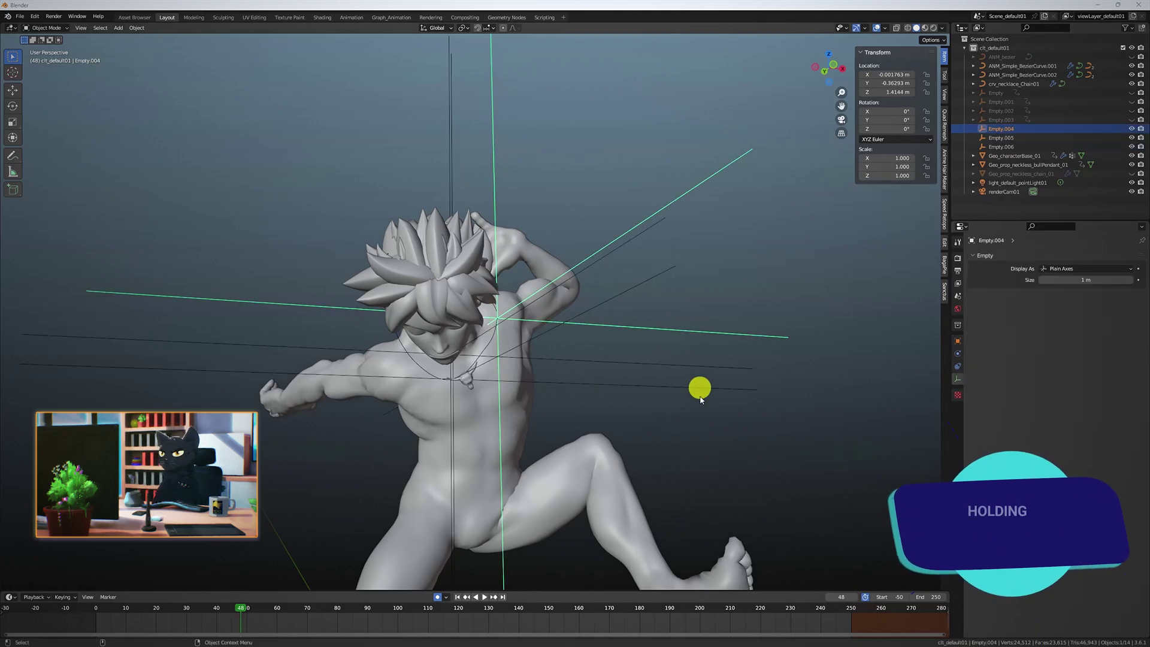
pyautogui.moveTo(684, 285); pyautogui.dragTo(724, 423)
pyautogui.keyDown('alt'); pyautogui.moveTo(1090, 280); pyautogui.dragTo(1081, 282); pyautogui.keyUp('alt')
pyautogui.click(1104, 280)
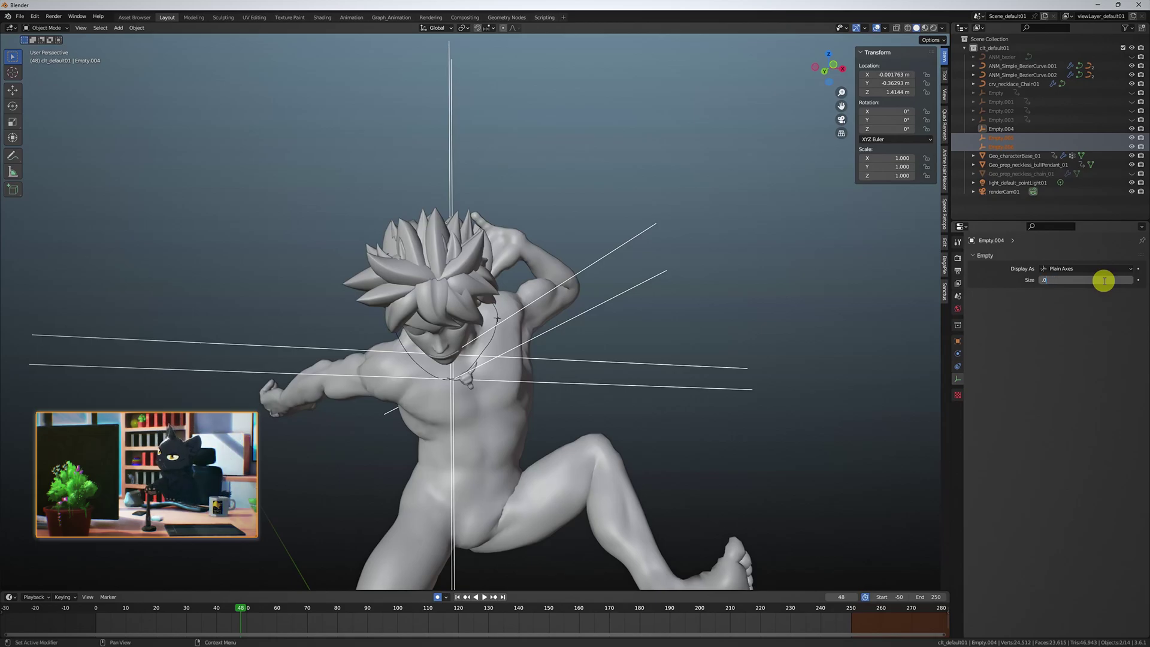
pyautogui.hotkey('alt', 'Return')
pyautogui.scroll(7, 770, 385)
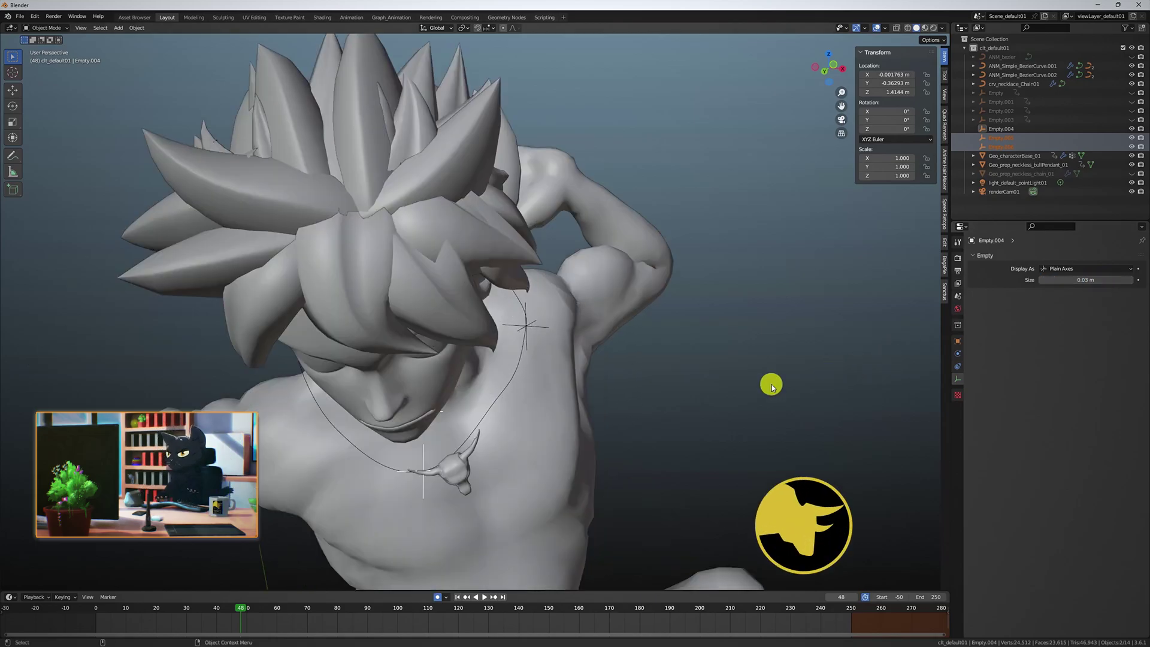
pyautogui.moveTo(770, 386); pyautogui.dragTo(781, 348, button='middle')
pyautogui.click(782, 349)
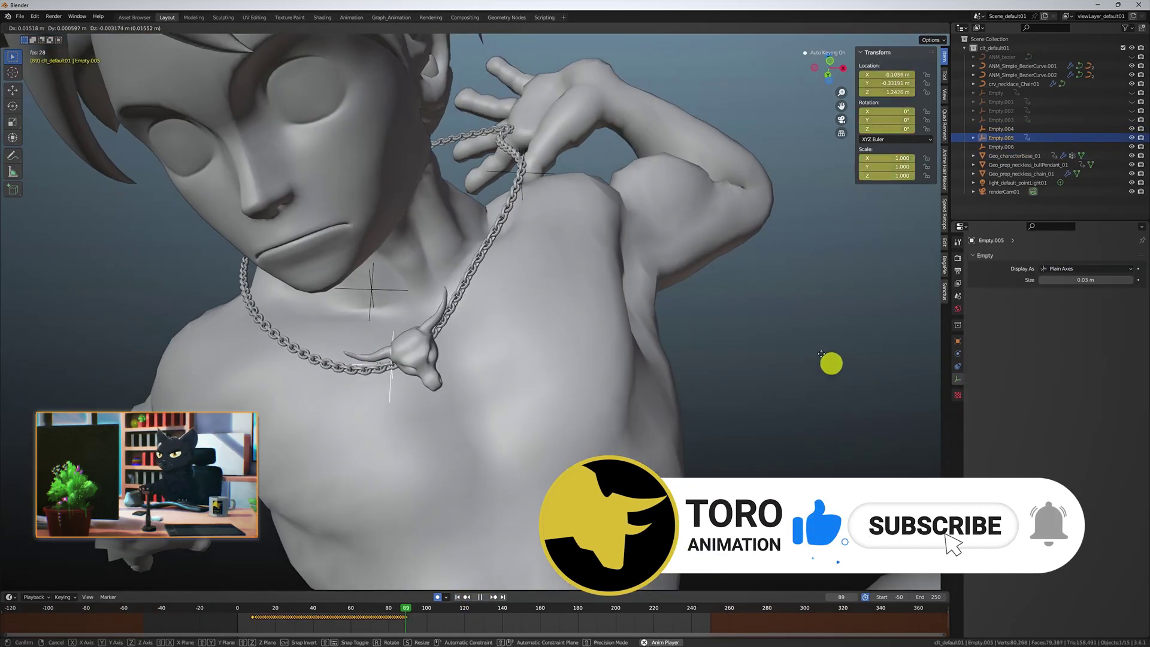
# Step: Play the timeline, try rotating a necklace hook empty, undo the attempt and return to the start frame
pyautogui.click(821, 354)
pyautogui.click(482, 596)
pyautogui.click(521, 173)
pyautogui.keyDown('shift'); pyautogui.click(372, 293); pyautogui.keyUp('shift')
pyautogui.click(12, 106)
pyautogui.moveTo(484, 217); pyautogui.dragTo(488, 223)
pyautogui.hotkey('ctrl', 'z')
pyautogui.hotkey('ctrl', 'z')
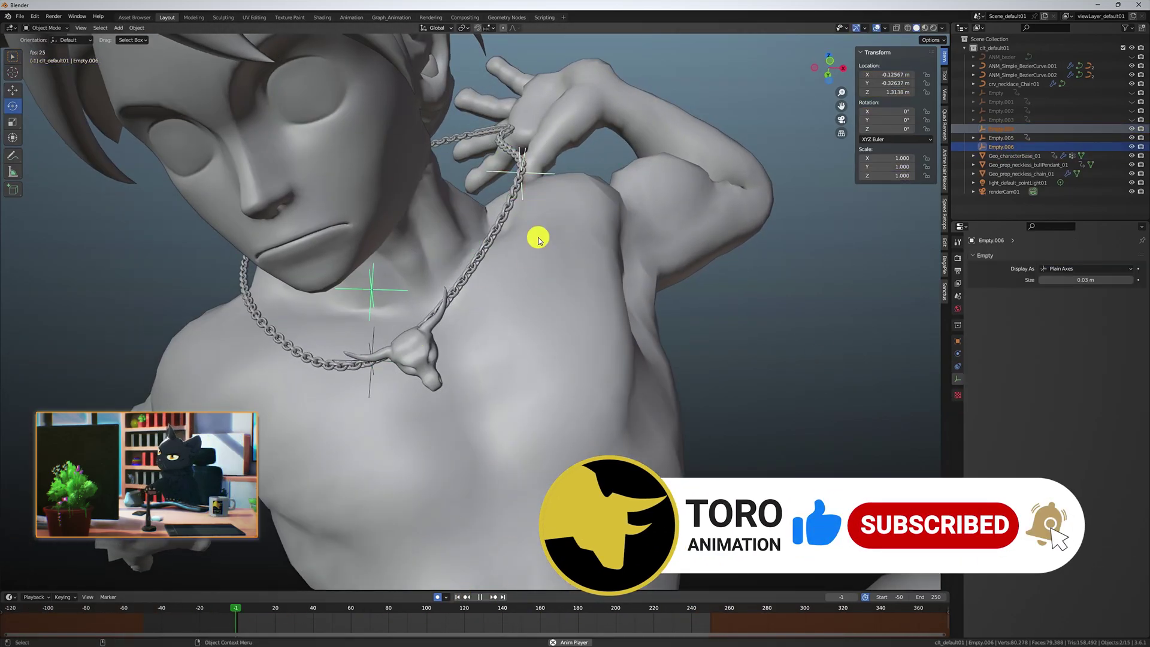
pyautogui.click(485, 597)
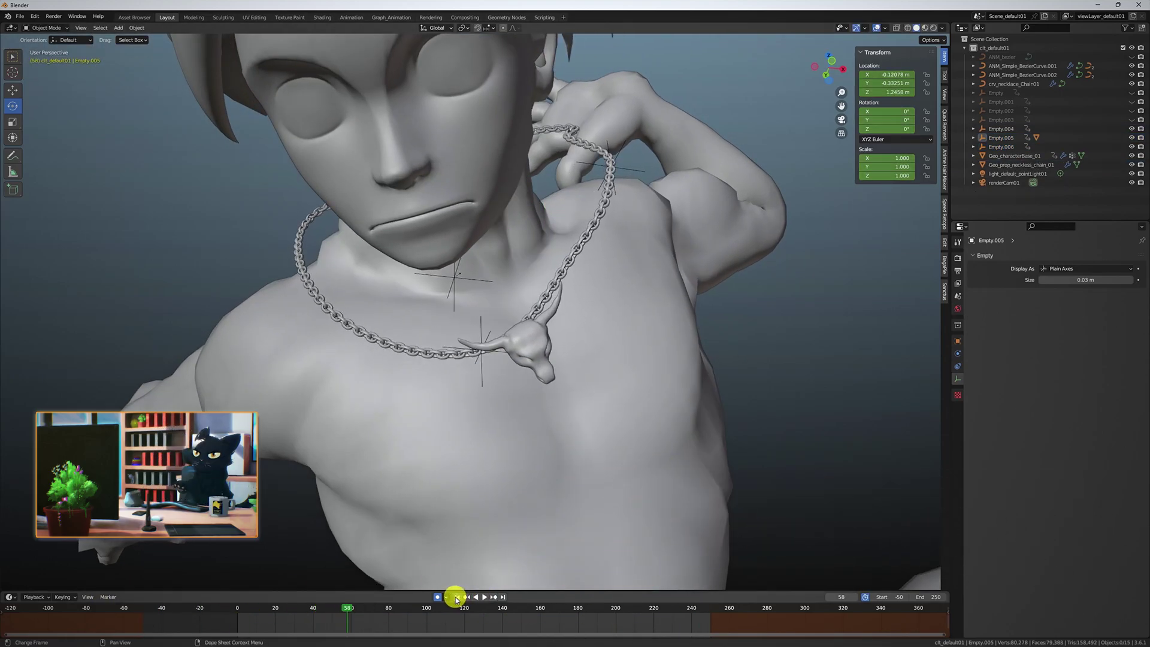
pyautogui.click(456, 597)
# Step: Select the bull pendant and rotate it during playback to record its swing in real time
pyautogui.click(532, 339)
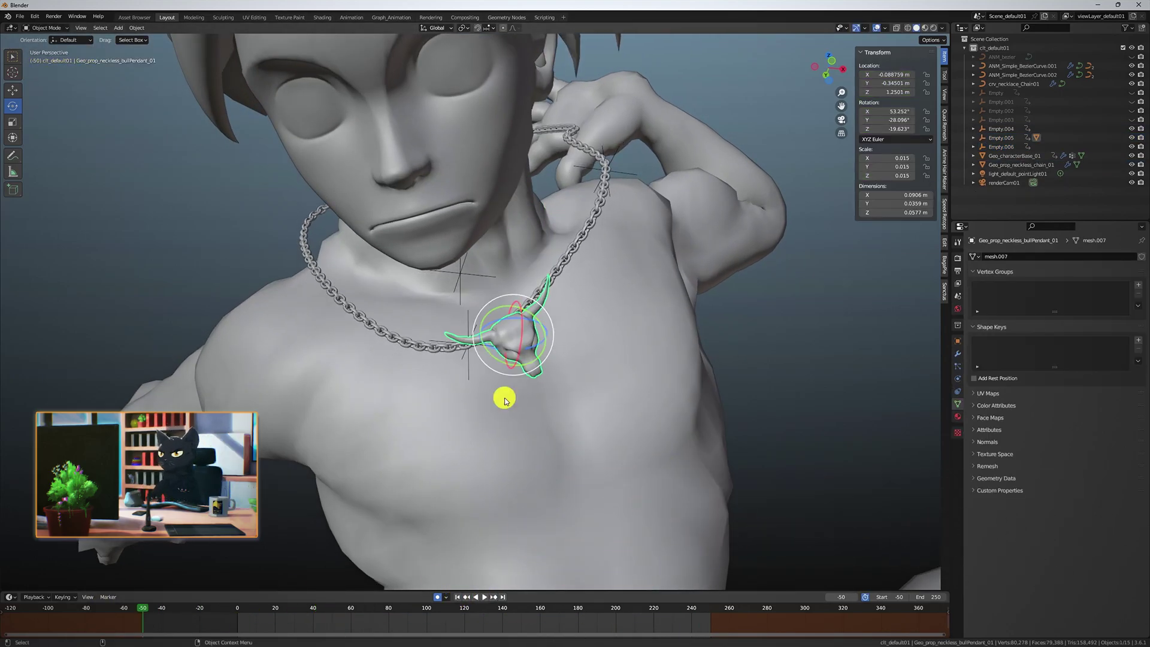
pyautogui.press('space')
pyautogui.press('r')
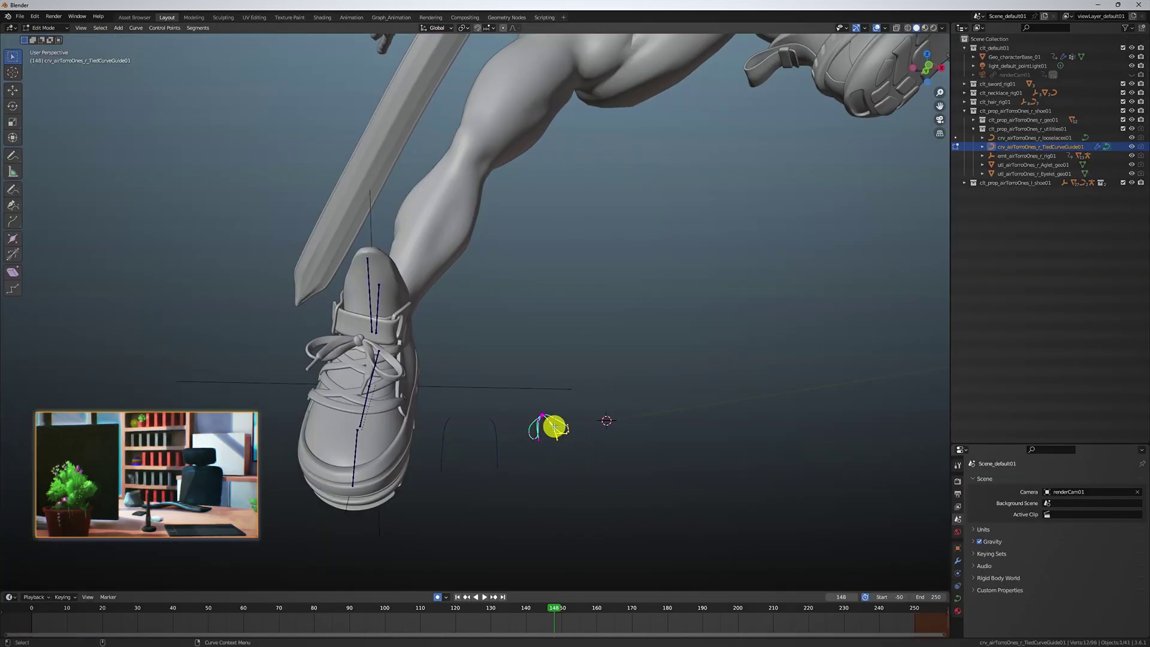
# Step: Select control points on the loops of the right shoe's tied-lace guide curve and hook them to a new object
pyautogui.click(566, 444)
pyautogui.moveTo(583, 436); pyautogui.dragTo(561, 424)
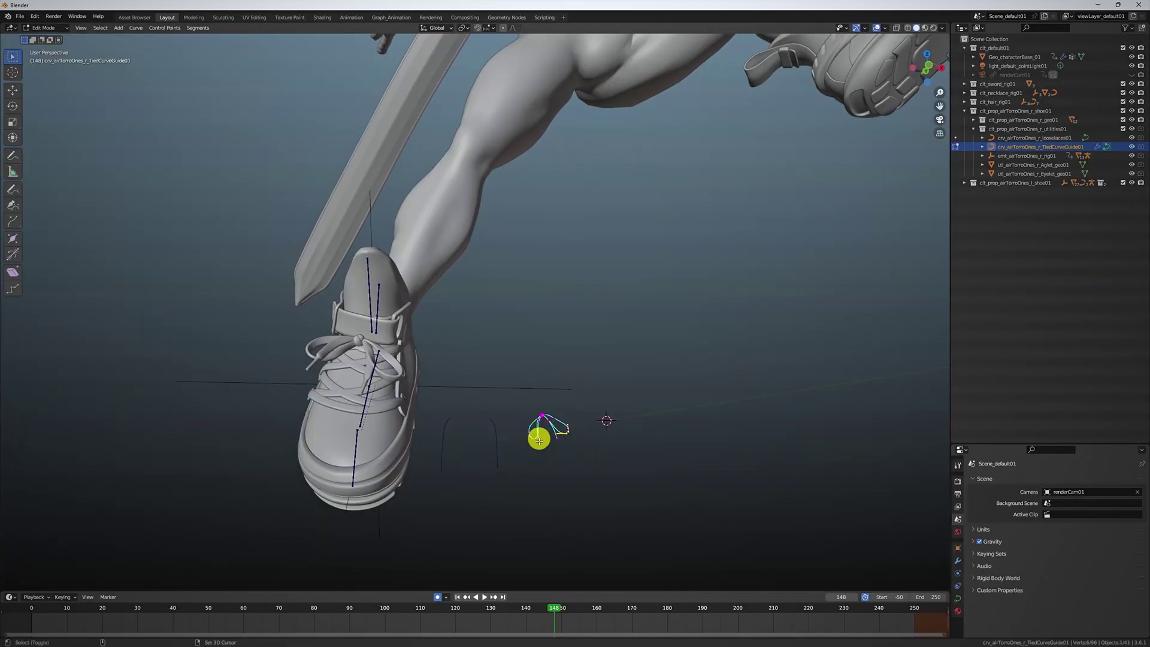
pyautogui.keyDown('shift'); pyautogui.click(539, 442); pyautogui.keyUp('shift')
pyautogui.scroll(1, 548, 445)
pyautogui.press('g')
pyautogui.rightClick(599, 461)
pyautogui.click(603, 453)
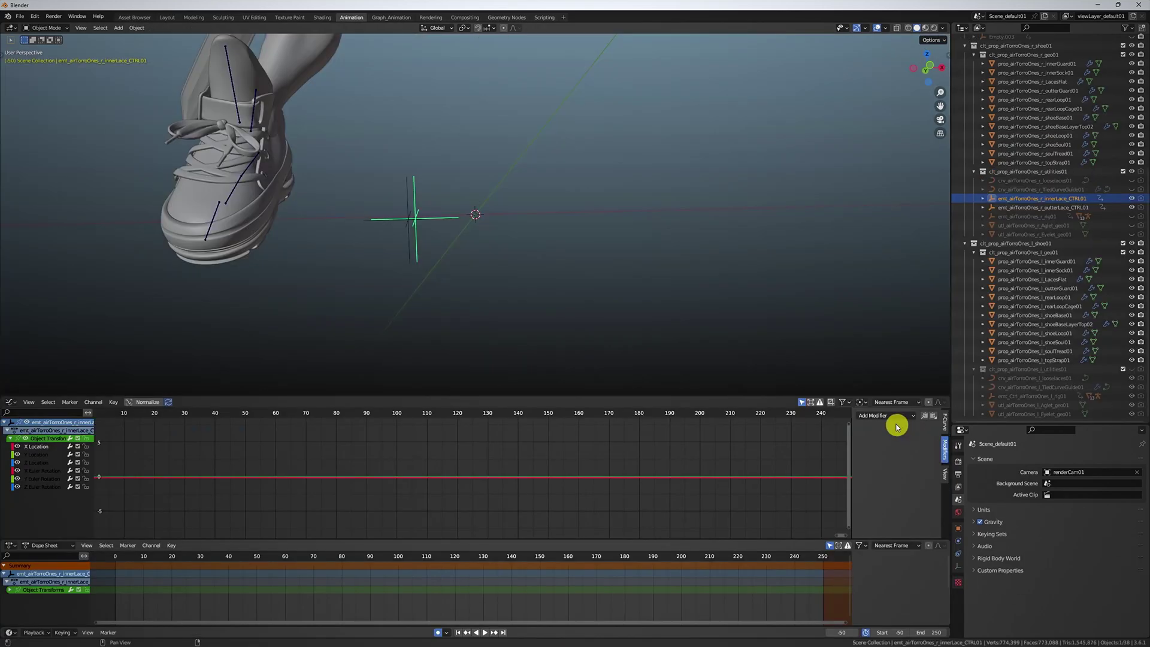
# Step: Add a Noise modifier to the inner lace control's X Location curve with strength 0.1 and play the animation
pyautogui.click(891, 416)
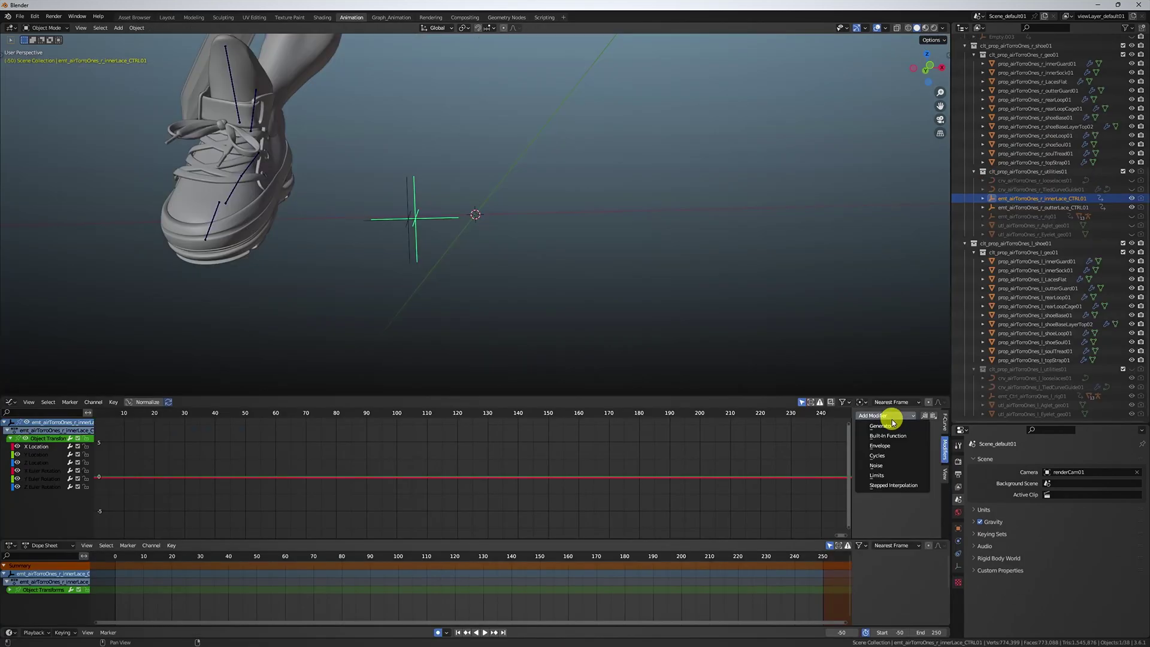
pyautogui.click(897, 466)
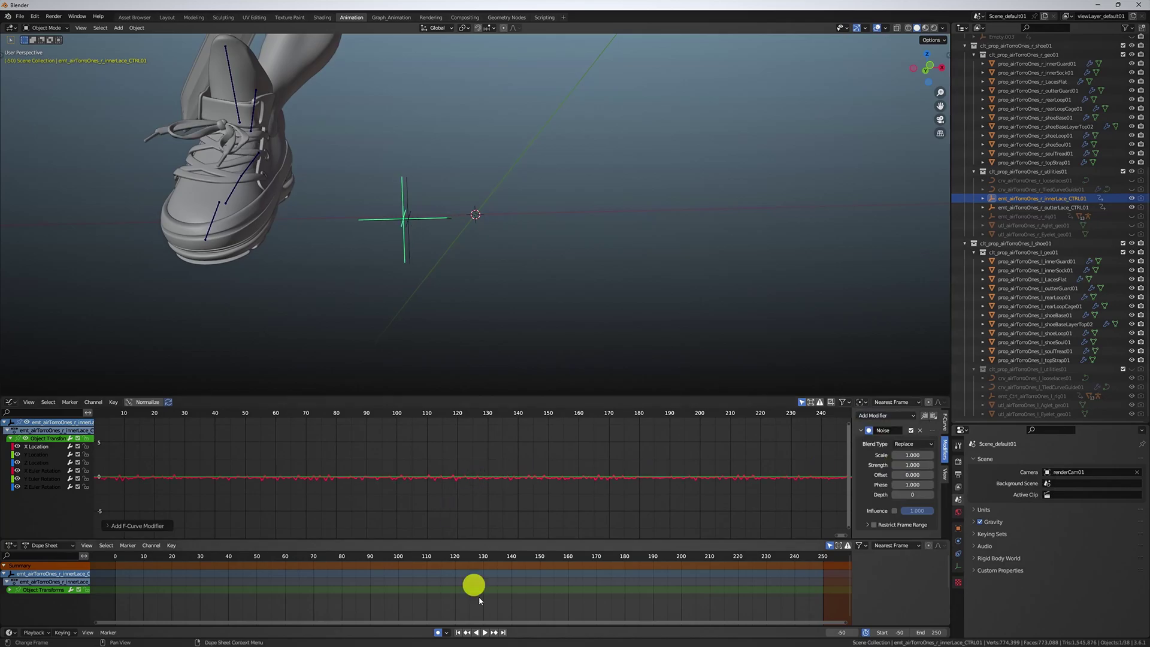
pyautogui.click(483, 632)
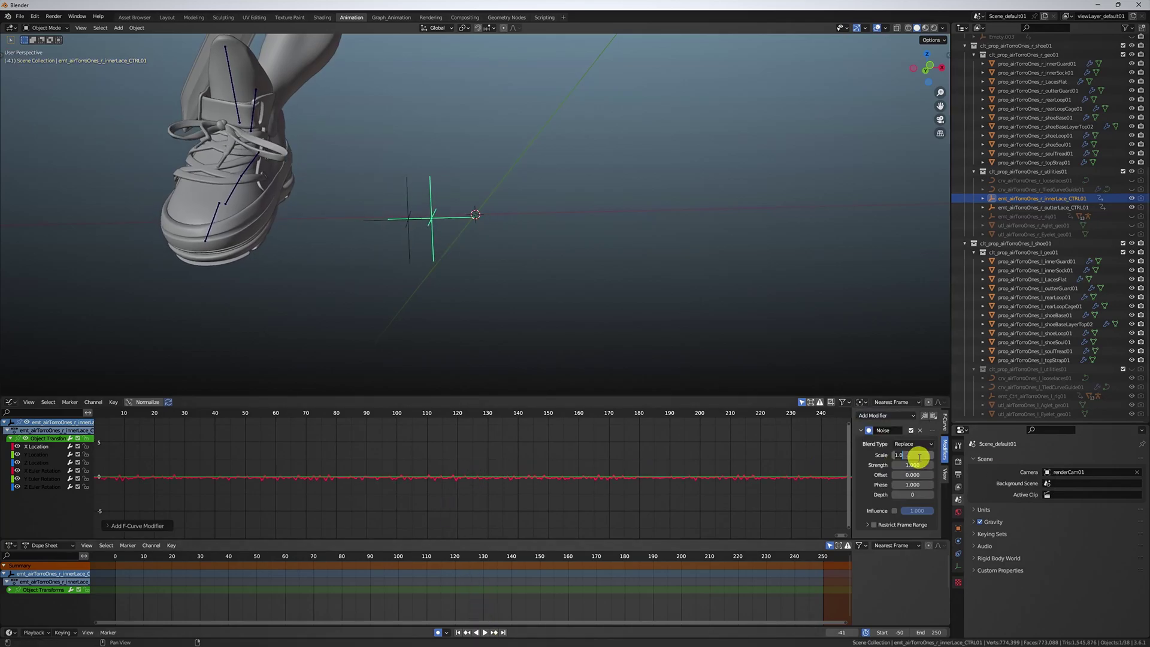
pyautogui.doubleClick(912, 465)
pyautogui.write('0.1')
pyautogui.press('Return')
pyautogui.click(484, 633)
# Step: Add Noise modifiers to the inner lace control's Y Location and Z Location curves and preview the motion
pyautogui.click(36, 454)
pyautogui.click(891, 416)
pyautogui.click(897, 466)
pyautogui.click(36, 462)
pyautogui.click(891, 415)
pyautogui.click(896, 466)
pyautogui.click(484, 633)
pyautogui.click(484, 633)
# Step: Set the X Location noise strength to 0.5 and preview the lace motion through the camera
pyautogui.click(36, 446)
pyautogui.doubleClick(911, 465)
pyautogui.write('0.5')
pyautogui.press('Return')
pyautogui.click(485, 633)
pyautogui.click(484, 632)
pyautogui.click(36, 455)
pyautogui.click(484, 632)
pyautogui.press('KP_0')
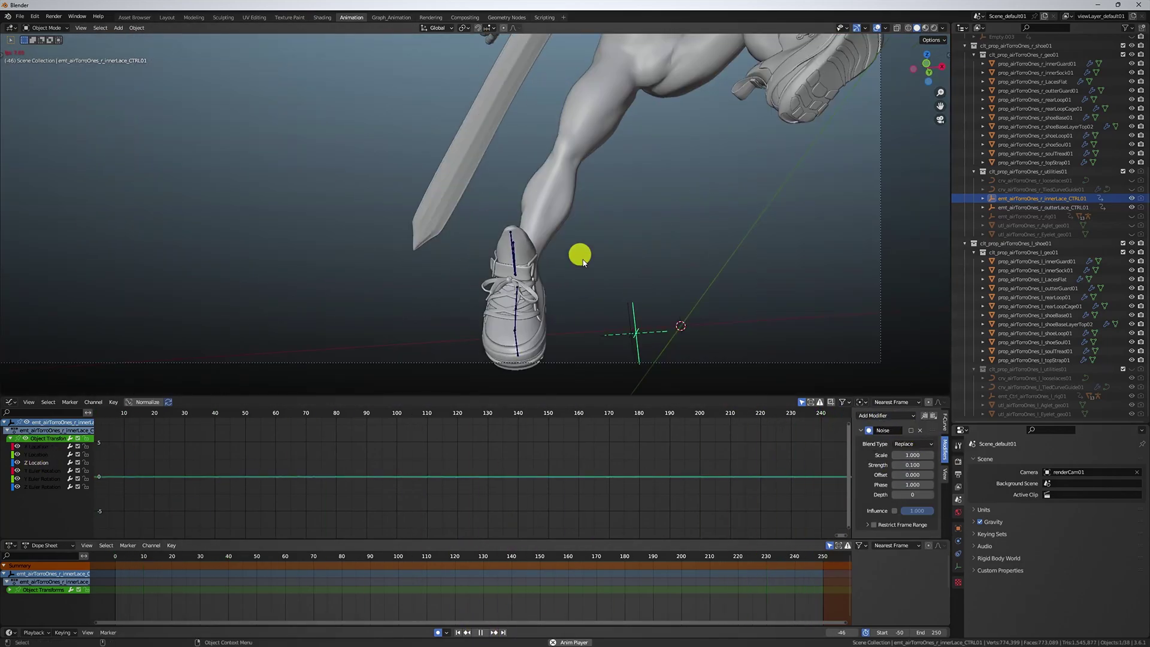
# Step: Set the noise scale on the inner lace control's Z Location curve to 0.1 and play the animation
pyautogui.click(36, 447)
pyautogui.click(49, 457)
pyautogui.click(38, 462)
pyautogui.doubleClick(914, 455)
pyautogui.write('0.15')
pyautogui.press('Return')
pyautogui.click(484, 633)
# Step: Toggle the Noise modifier on the right shoe rig's Y Euler Rotation curve and play the animation
pyautogui.click(626, 282)
pyautogui.click(380, 470)
pyautogui.click(485, 632)
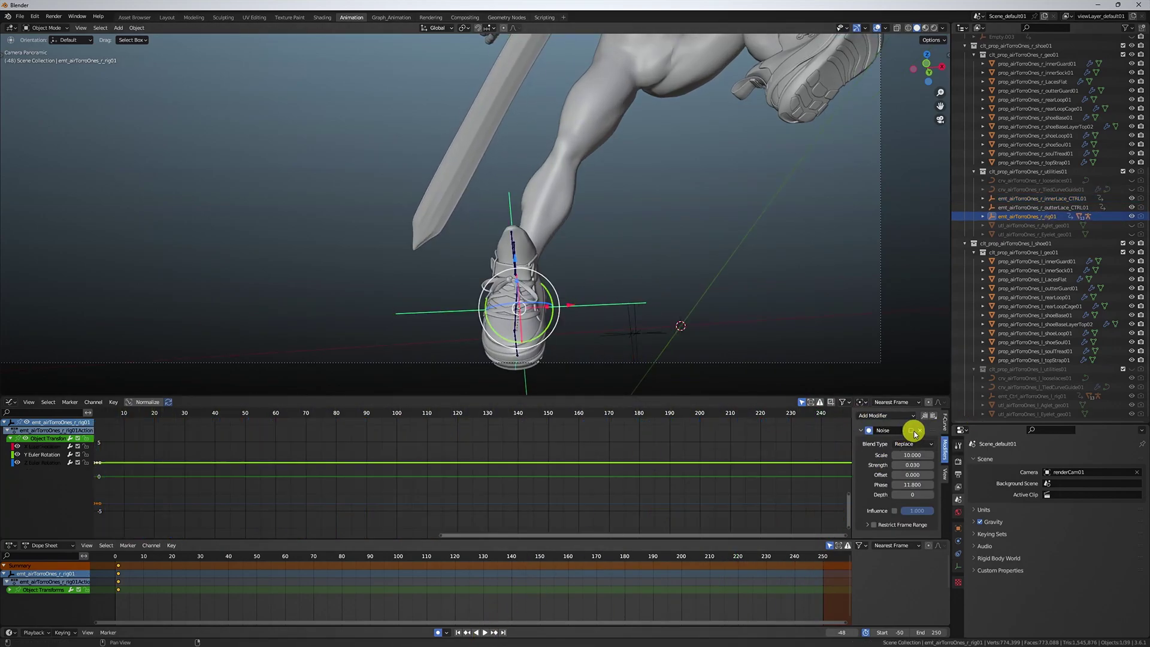
pyautogui.click(917, 430)
pyautogui.click(484, 633)
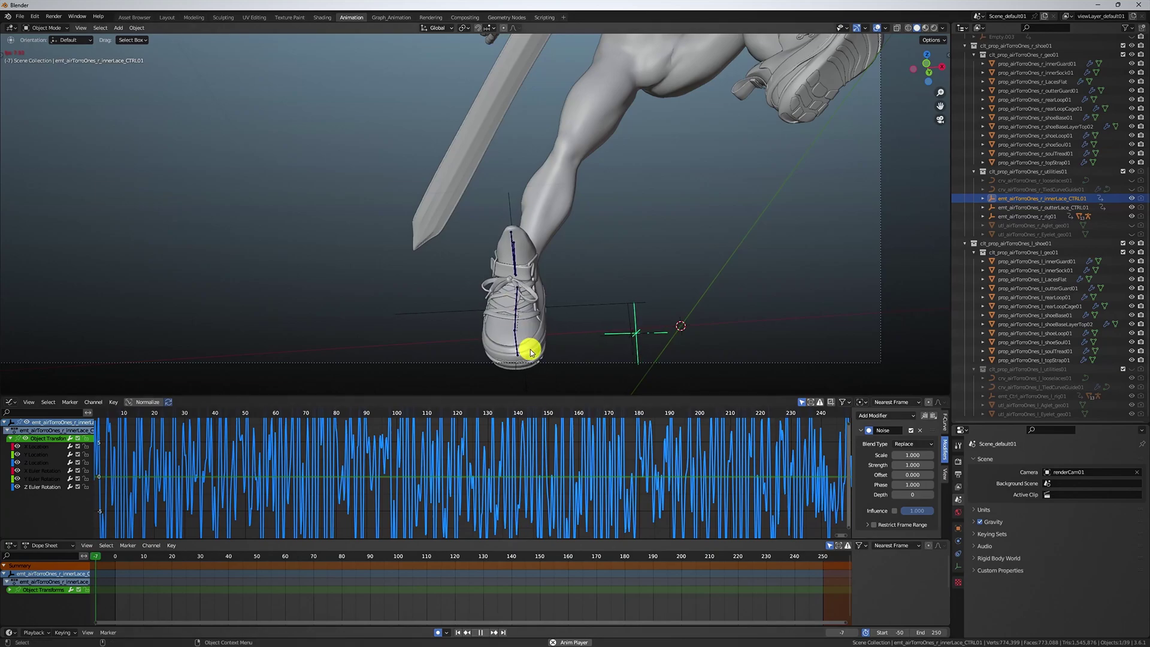
pyautogui.press('space')
pyautogui.click(494, 223)
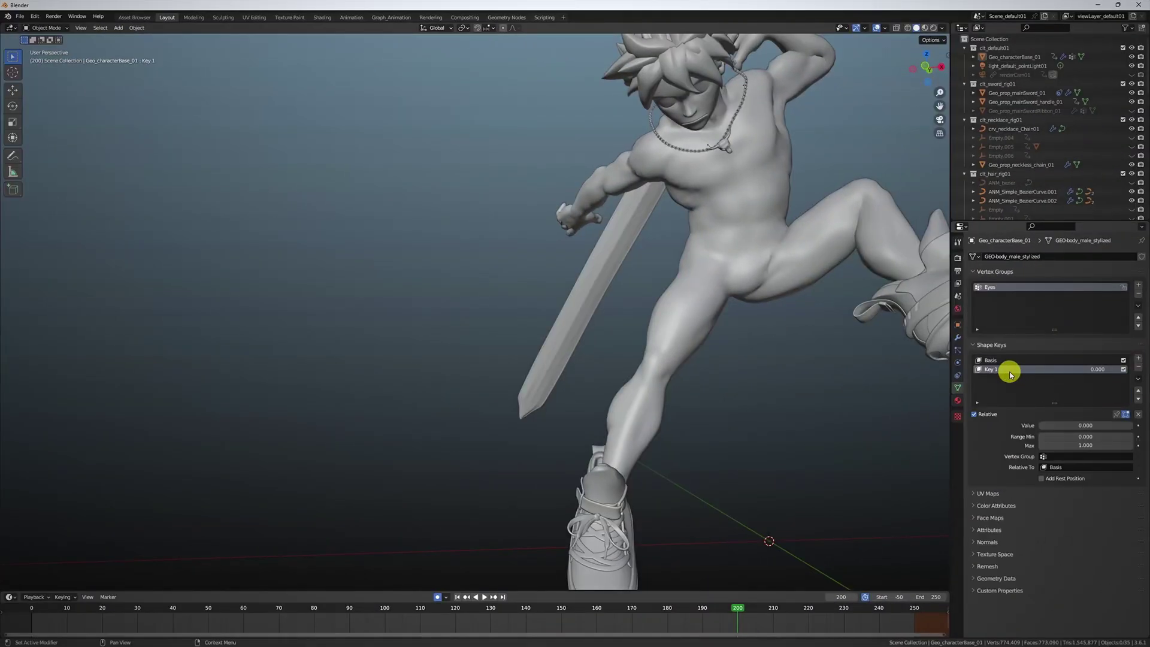
# Step: Rename the character body's new shape key as Right Arm and view the body's face sets in Sculpt Mode
pyautogui.doubleClick(1004, 370)
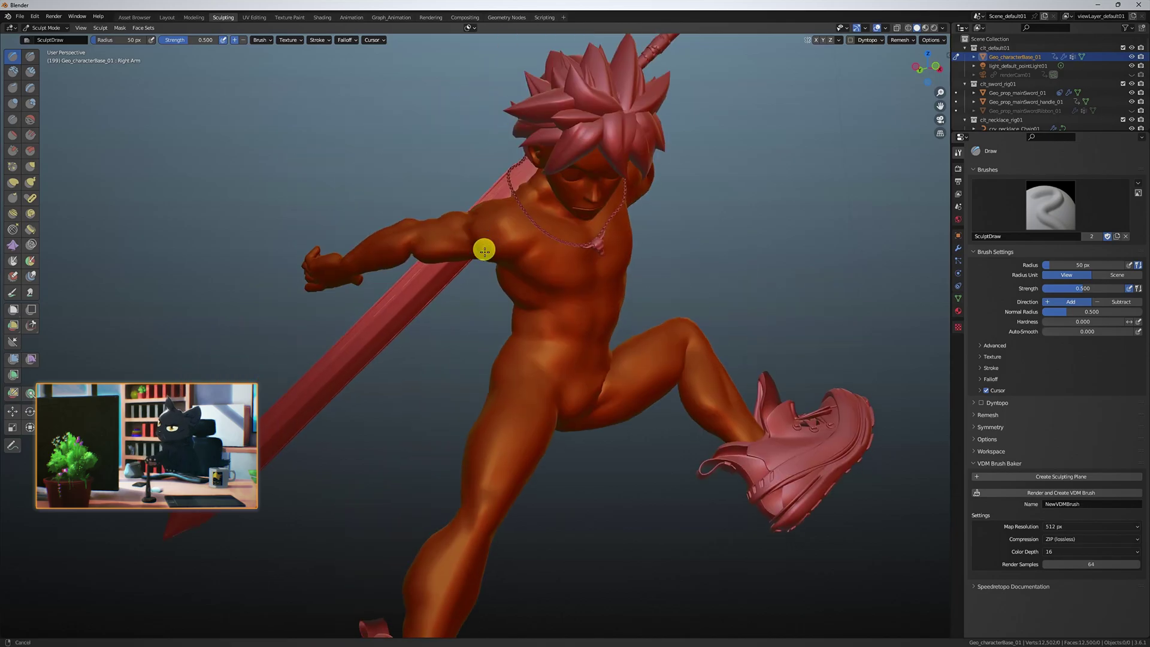
pyautogui.scroll(2, 483, 249)
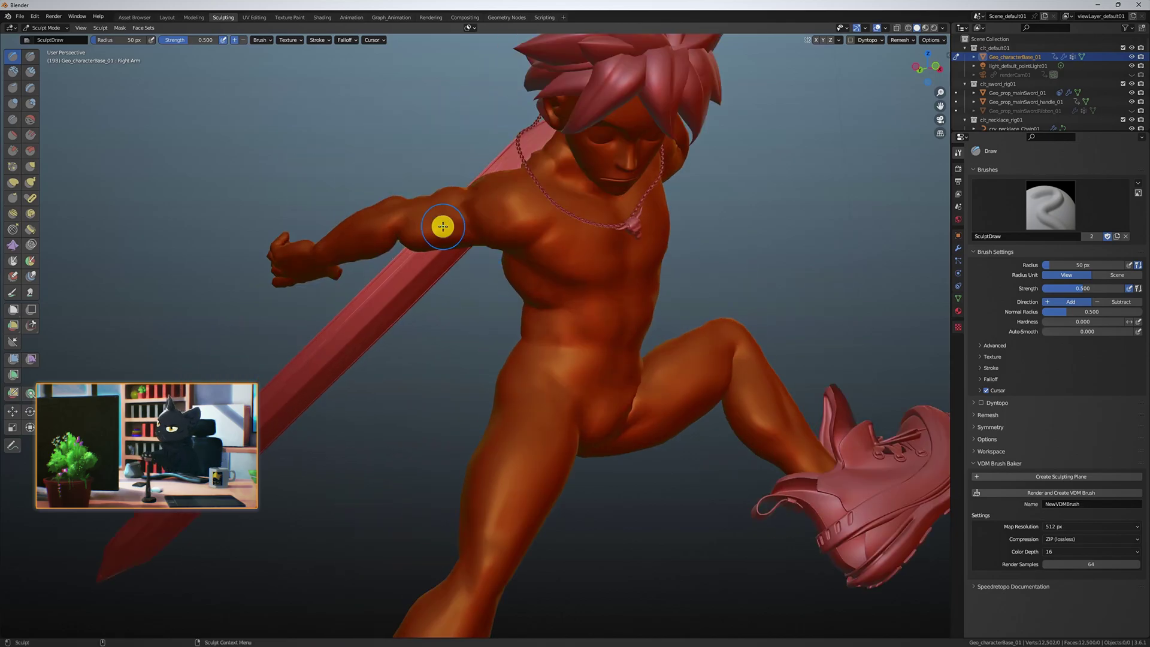
pyautogui.scroll(1, 431, 192)
# Step: Select the outstretched arm's faces in the Modeling workspace and set up a vertex group named Left Arm
pyautogui.click(190, 17)
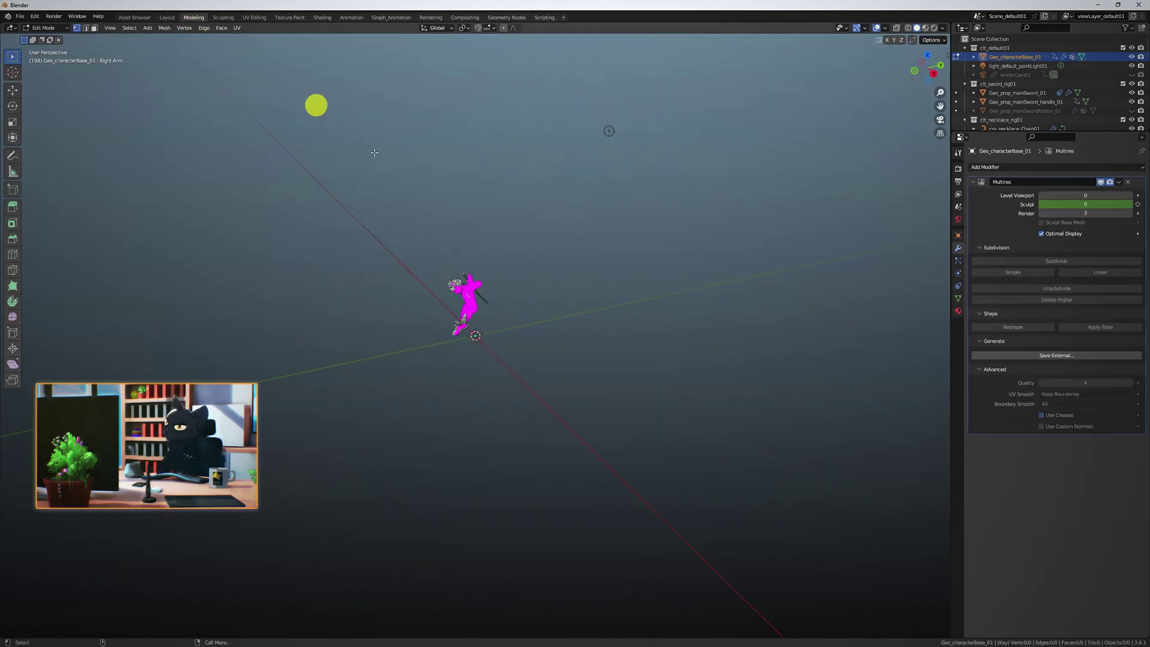
pyautogui.hotkey('ctrl', 'a')
pyautogui.press('f')
pyautogui.keyDown('alt'); pyautogui.moveTo(427, 304); pyautogui.dragTo(390, 267); pyautogui.keyUp('alt')
pyautogui.scroll(3, 389, 267)
pyautogui.keyDown('alt'); pyautogui.moveTo(389, 267); pyautogui.dragTo(461, 289, button='middle'); pyautogui.keyUp('alt')
pyautogui.keyDown('alt'); pyautogui.click(346, 228); pyautogui.keyUp('alt')
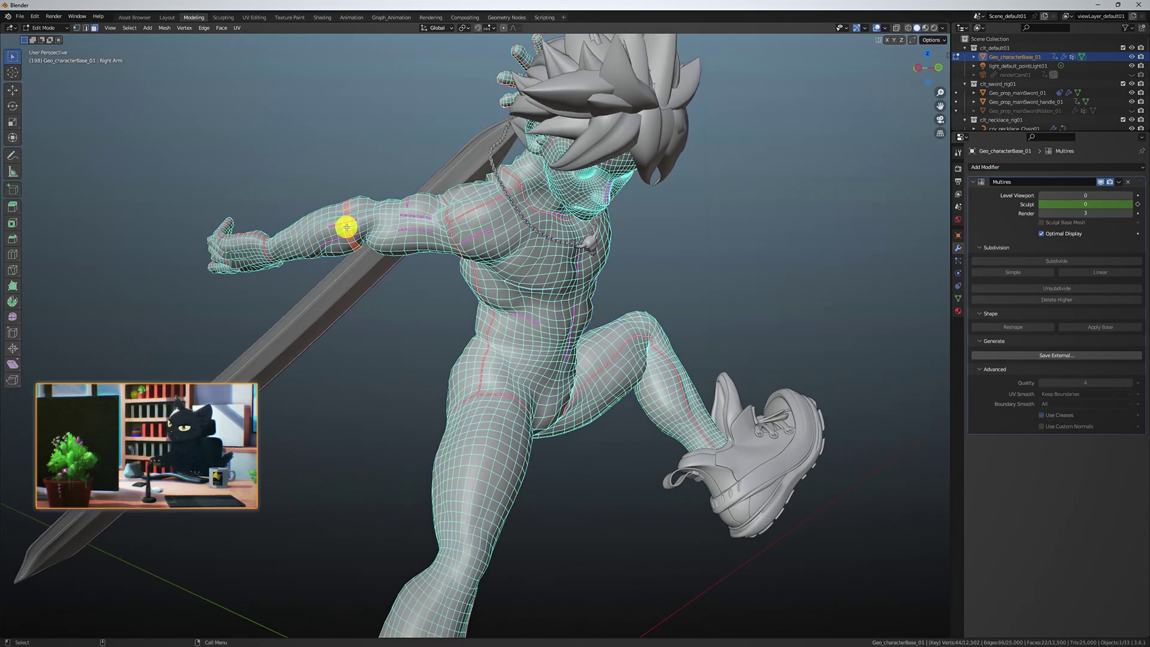
pyautogui.click(991, 207)
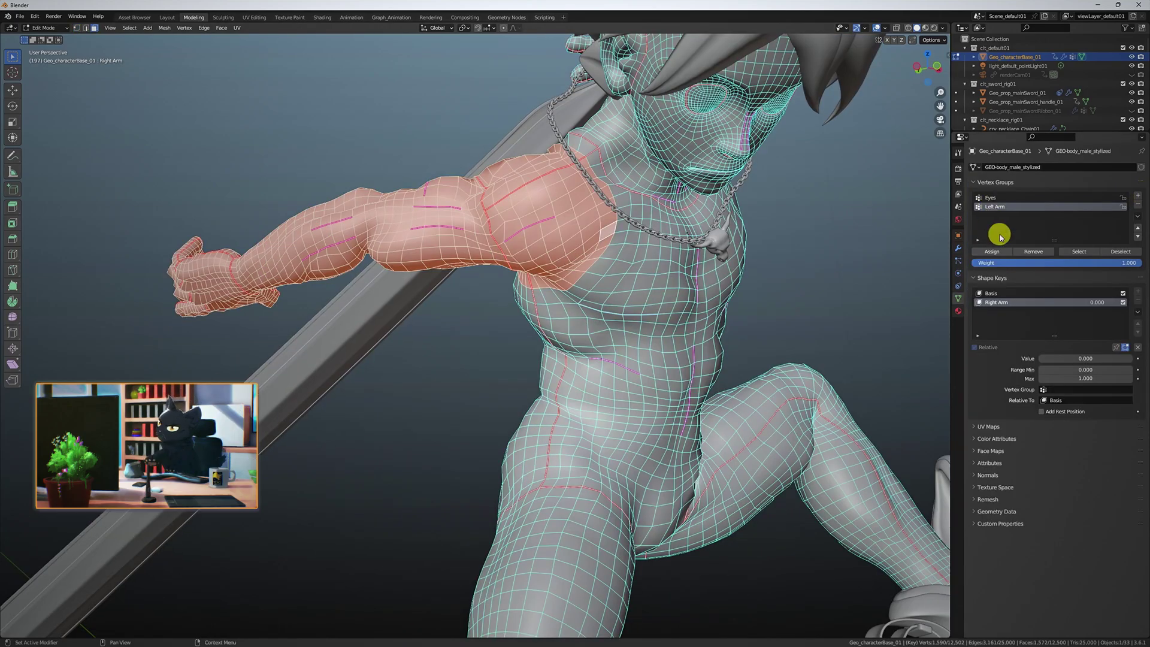
# Step: Select the outstretched arm's forearm faces and create a face set from the Edit Mode selection in Sculpt Mode
pyautogui.keyDown('shift'); pyautogui.moveTo(294, 258); pyautogui.dragTo(450, 234, button='middle'); pyautogui.keyUp('shift')
pyautogui.keyDown('alt'); pyautogui.click(383, 252); pyautogui.keyUp('alt')
pyautogui.press('ctrl+KP_Add')
pyautogui.press('ctrl+KP_Add')
pyautogui.press('ctrl+KP_Add')
pyautogui.press('ctrl+KP_Add')
pyautogui.press('ctrl+KP_Add')
pyautogui.press('ctrl+KP_Add')
pyautogui.press('ctrl+KP_Add')
pyautogui.press('ctrl+KP_Add')
pyautogui.press('ctrl+KP_Add')
pyautogui.press('ctrl+KP_Add')
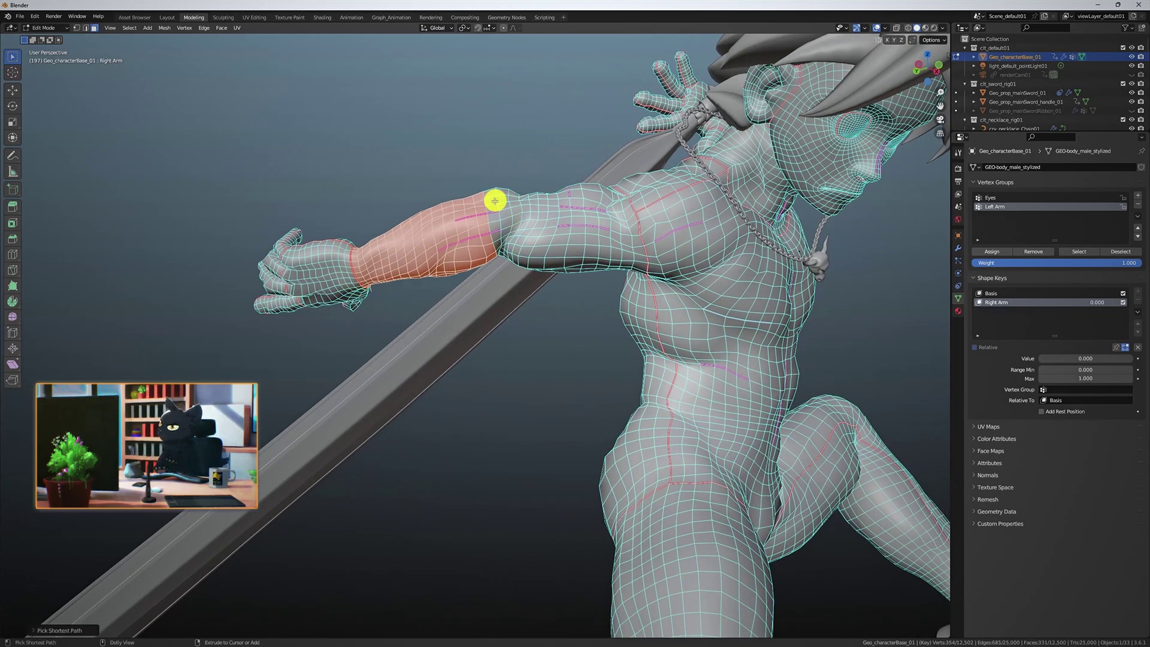
pyautogui.moveTo(505, 205); pyautogui.dragTo(491, 207, button='middle')
pyautogui.click(227, 18)
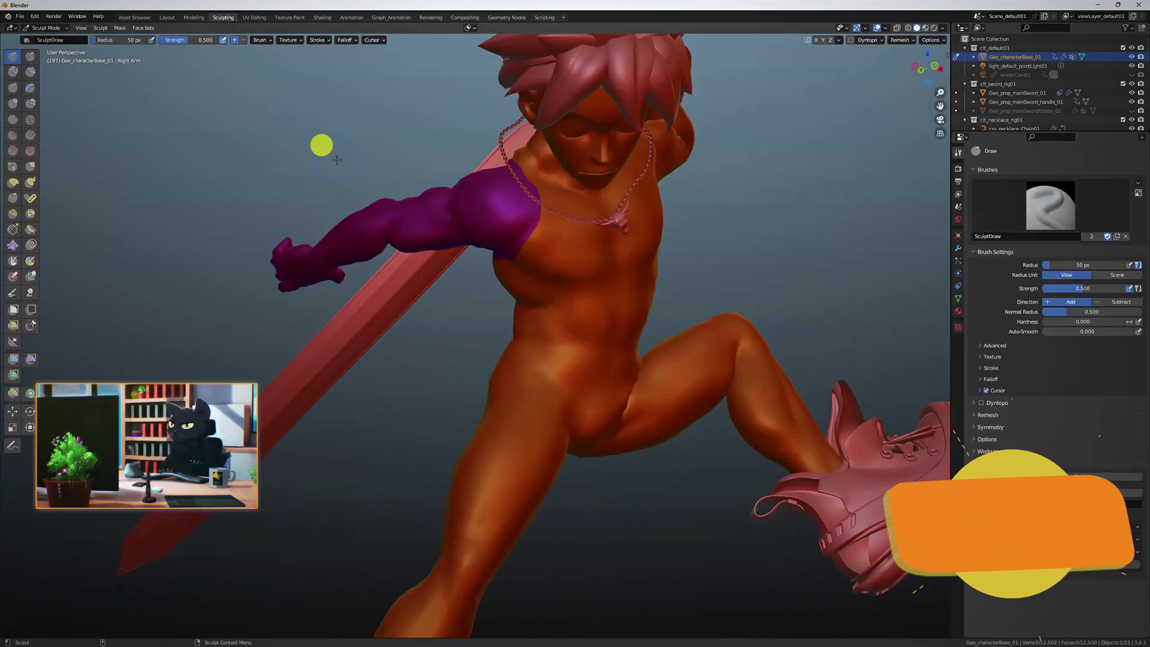
pyautogui.press('q')
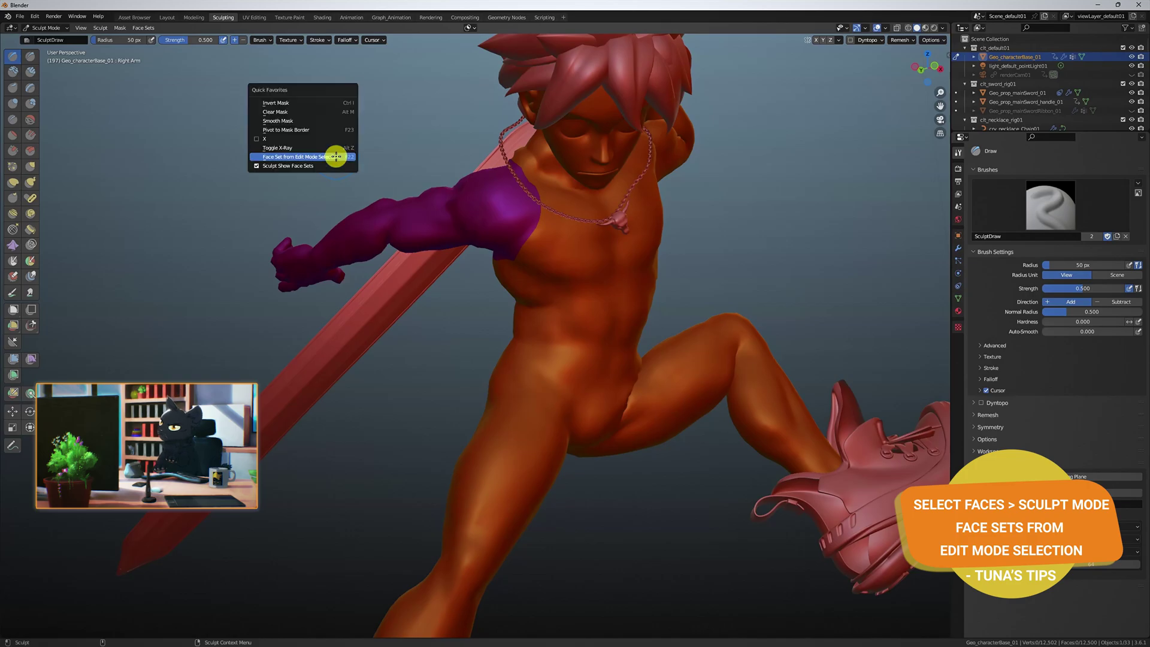
pyautogui.click(336, 156)
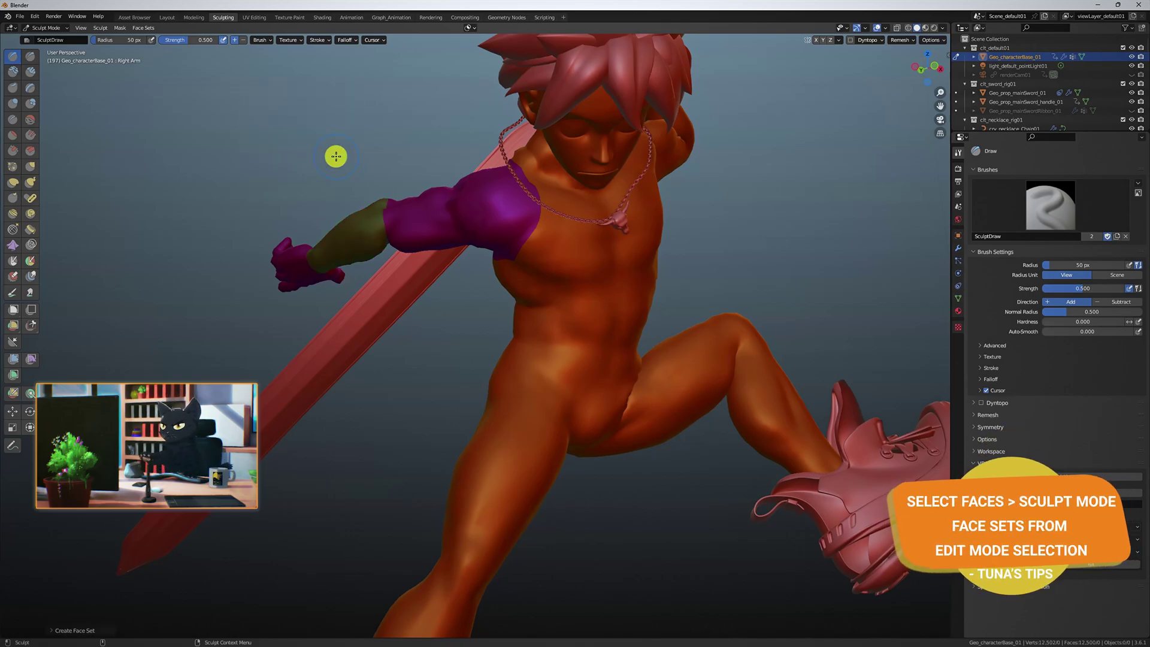
# Step: Add a vertex group for the forearm in the Modeling workspace, rename it and assign the selected faces
pyautogui.click(194, 17)
pyautogui.click(1137, 195)
pyautogui.doubleClick(992, 214)
pyautogui.write('LeftForeArm')
pyautogui.click(978, 252)
# Step: Box-select the outstretched arm's hand in wireframe display and turn its faces into a separate face set
pyautogui.moveTo(413, 291); pyautogui.dragTo(473, 287, button='middle')
pyautogui.hotkey('shift', 'z')
pyautogui.moveTo(295, 164); pyautogui.dragTo(521, 362)
pyautogui.moveTo(523, 364); pyautogui.dragTo(473, 341, button='middle')
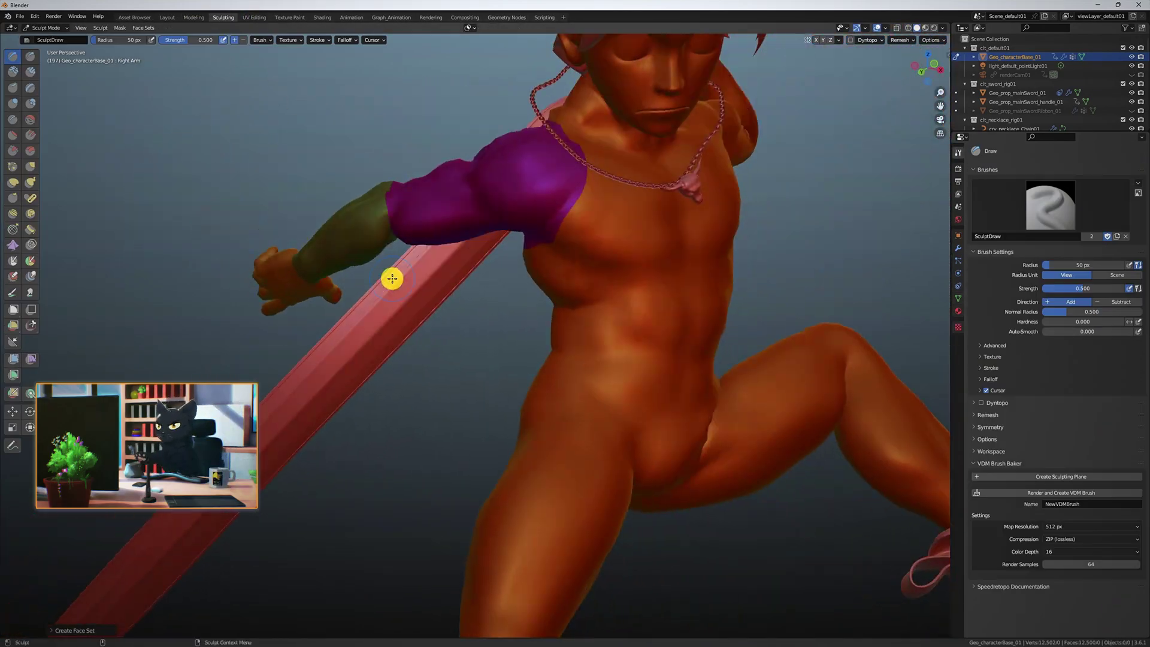
# Step: Activate the Pose brush in Sculpt Mode and set its Rotation Origins to Face Sets FK
pyautogui.click(957, 298)
pyautogui.hotkey('shift', 'space')
pyautogui.click(375, 365)
pyautogui.click(959, 155)
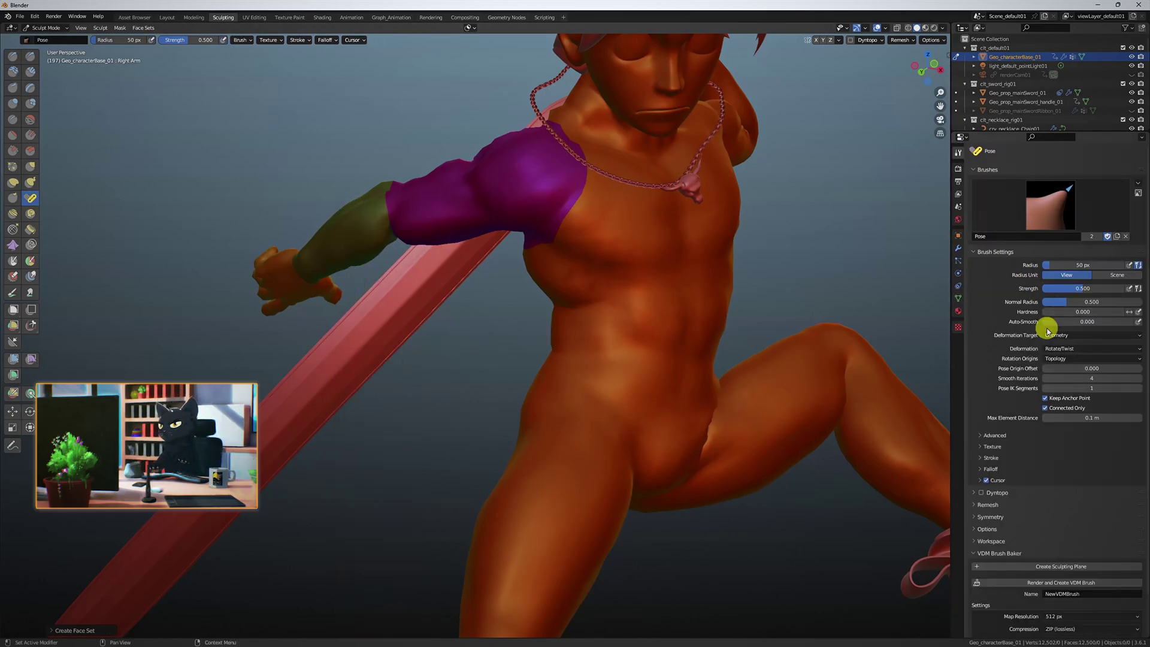
pyautogui.click(1068, 359)
pyautogui.click(1065, 390)
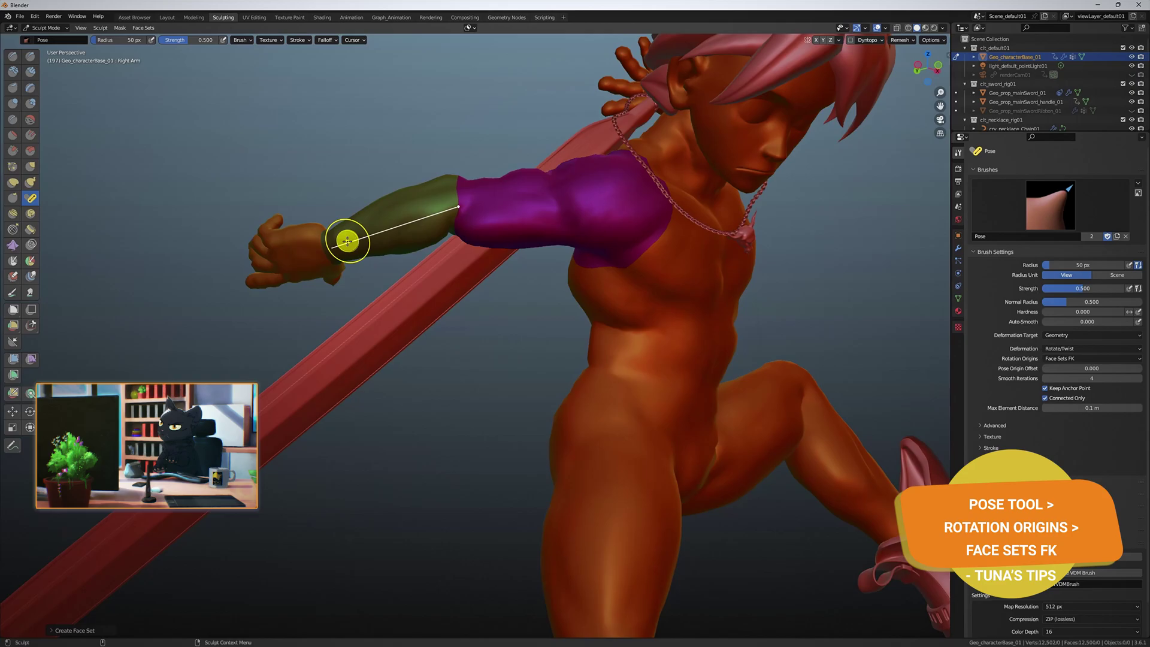
# Step: Pose the outstretched arm segment by segment with the Pose brush and preview the Right Arm shape key by changing its value
pyautogui.moveTo(348, 241); pyautogui.dragTo(348, 260)
pyautogui.moveTo(485, 209); pyautogui.dragTo(487, 219)
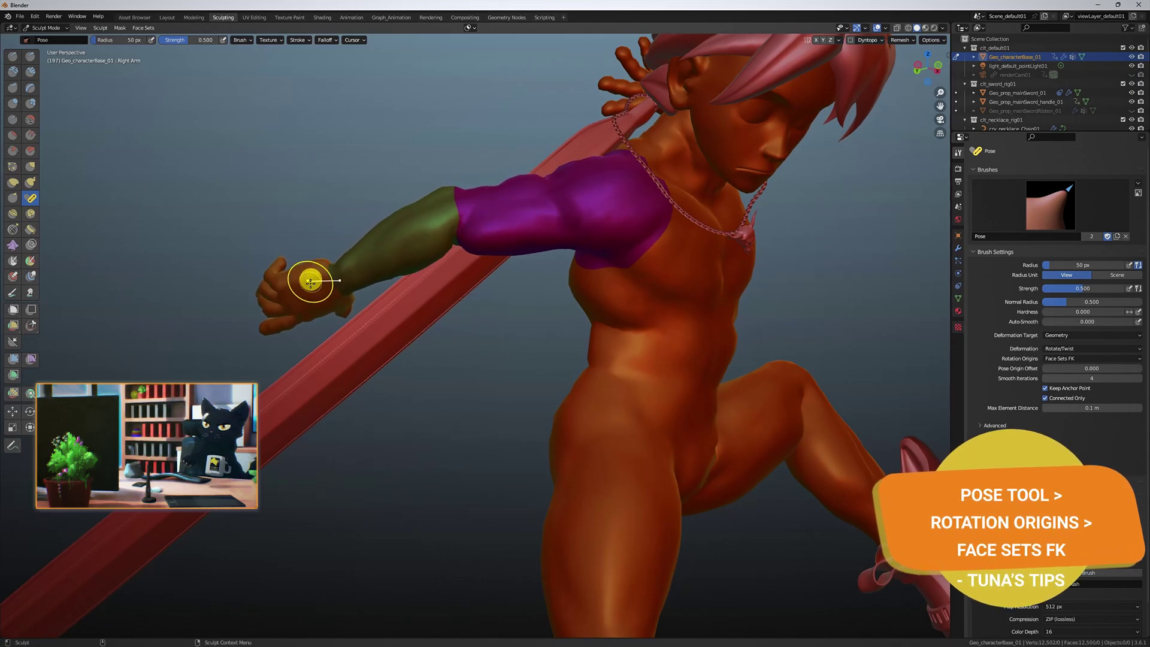
pyautogui.moveTo(305, 288); pyautogui.dragTo(298, 307)
pyautogui.moveTo(300, 310); pyautogui.dragTo(478, 390, button='middle')
pyautogui.moveTo(540, 444)
pyautogui.mouseDown(button='middle')
pyautogui.moveTo(441, 397)
pyautogui.moveTo(535, 379)
pyautogui.mouseUp(button='middle')
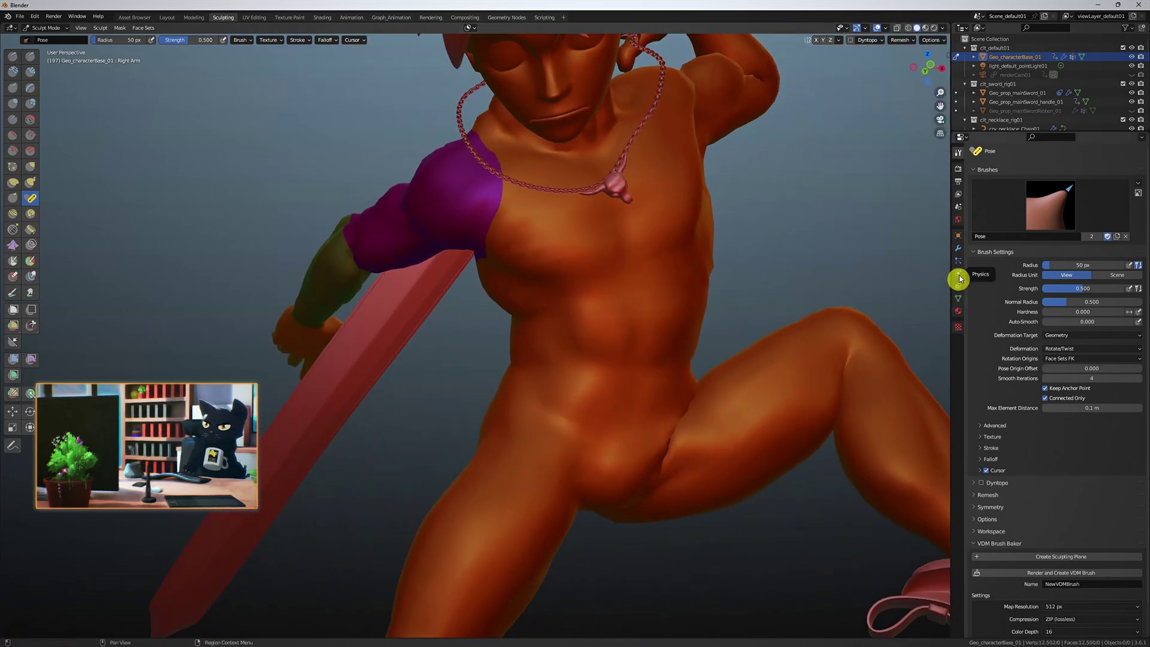
pyautogui.click(958, 297)
pyautogui.moveTo(1099, 343); pyautogui.dragTo(539, 331)
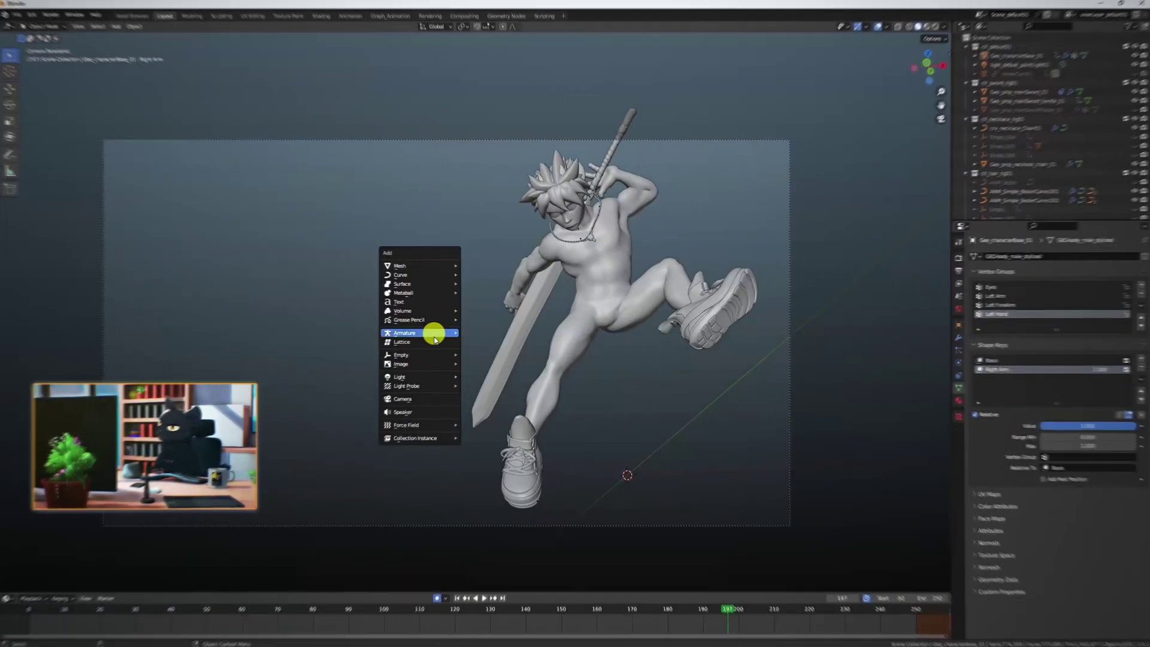
# Step: Add a plain axes empty in the Layout workspace, move it to open space beside the character and show its transform values
pyautogui.moveTo(431, 359)
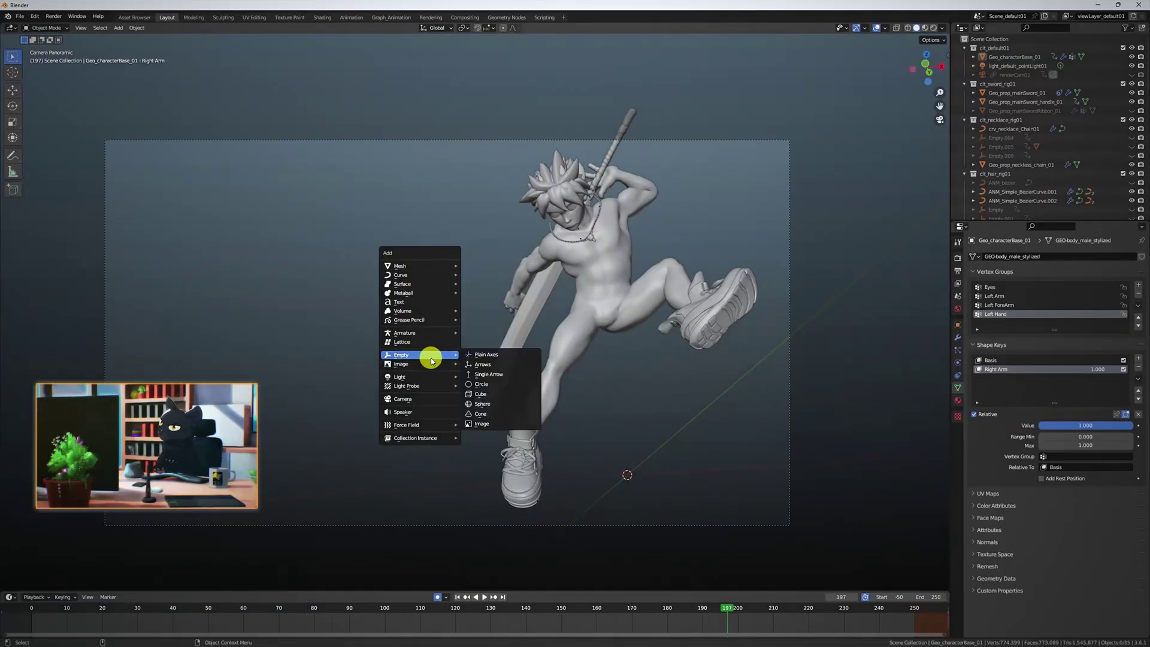
pyautogui.click(502, 361)
pyautogui.press('g')
pyautogui.click(149, 200)
pyautogui.press('n')
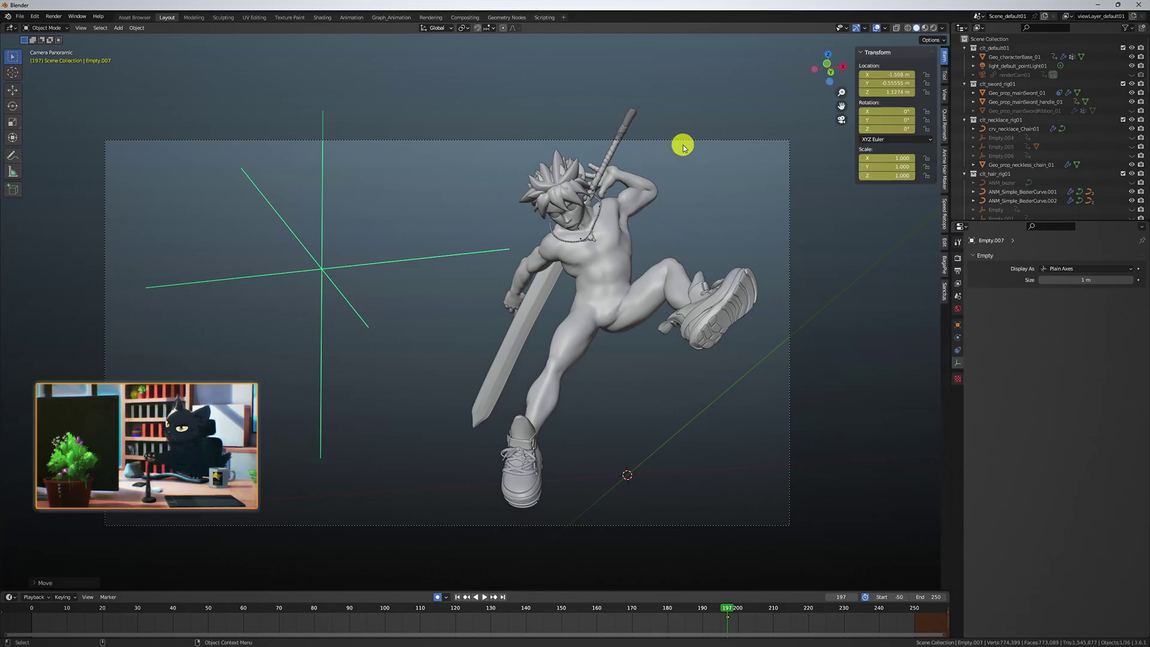
# Step: Apply All Transforms to Deltas on the empty
pyautogui.press('Delete')
pyautogui.press('q')
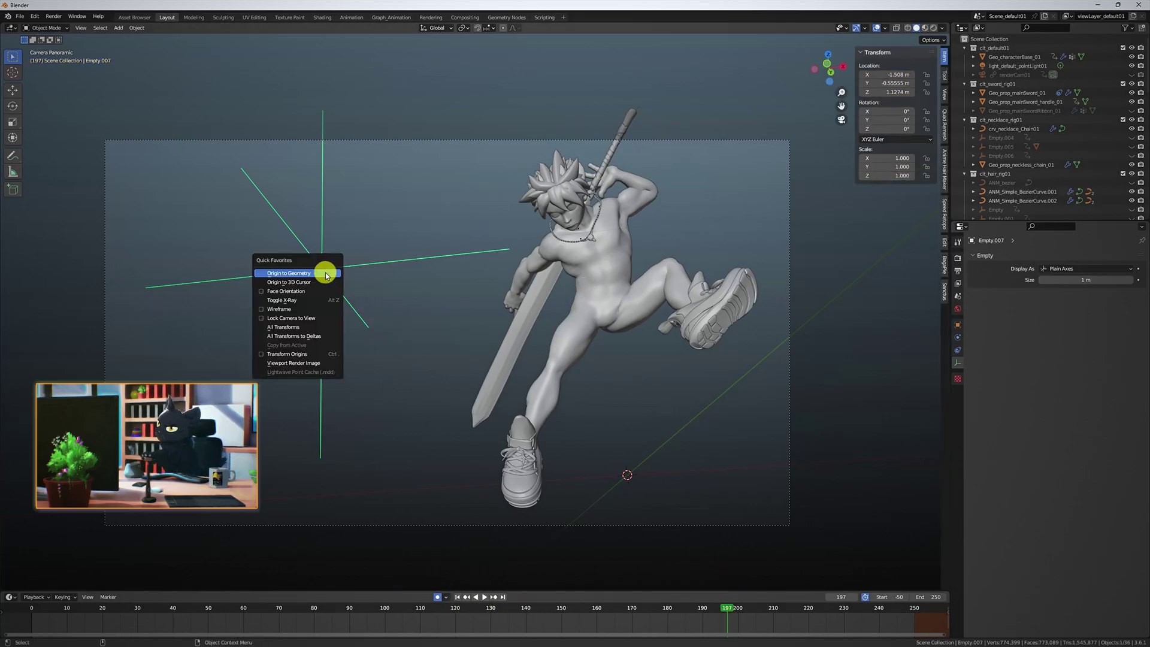
pyautogui.click(327, 329)
pyautogui.hotkey('ctrl', 'z')
pyautogui.press('q')
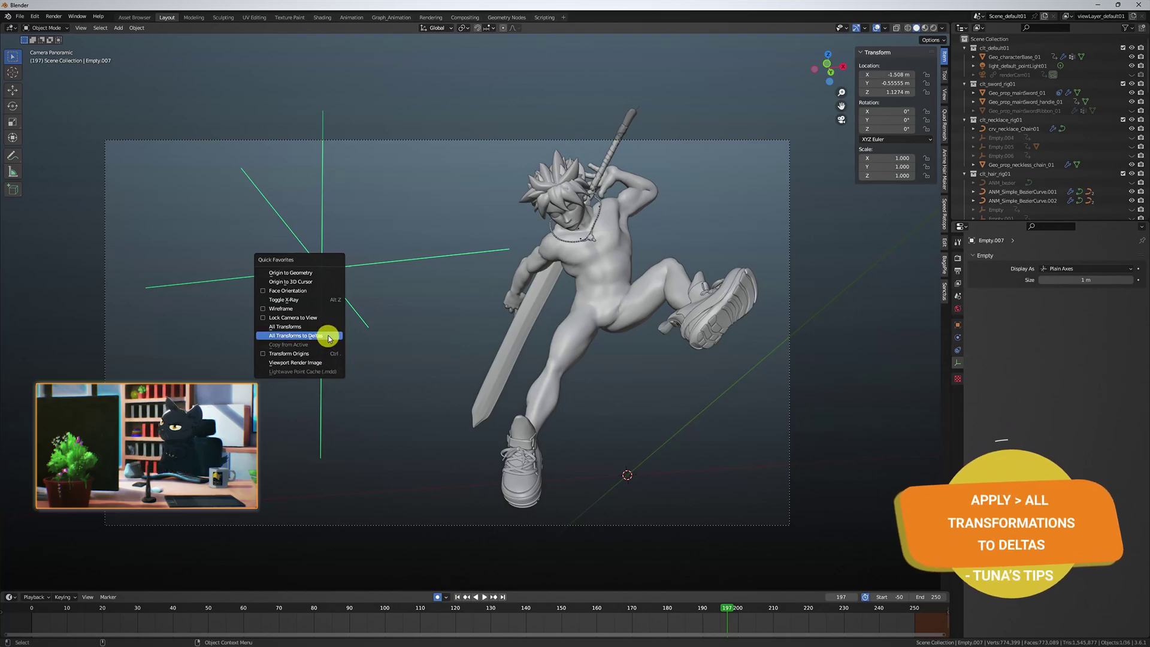
pyautogui.click(328, 336)
# Step: Activate the Transform tool on the character body and add a driver to the Right Arm shape key's value
pyautogui.click(746, 279)
pyautogui.hotkey('shift', 'space')
pyautogui.press('t')
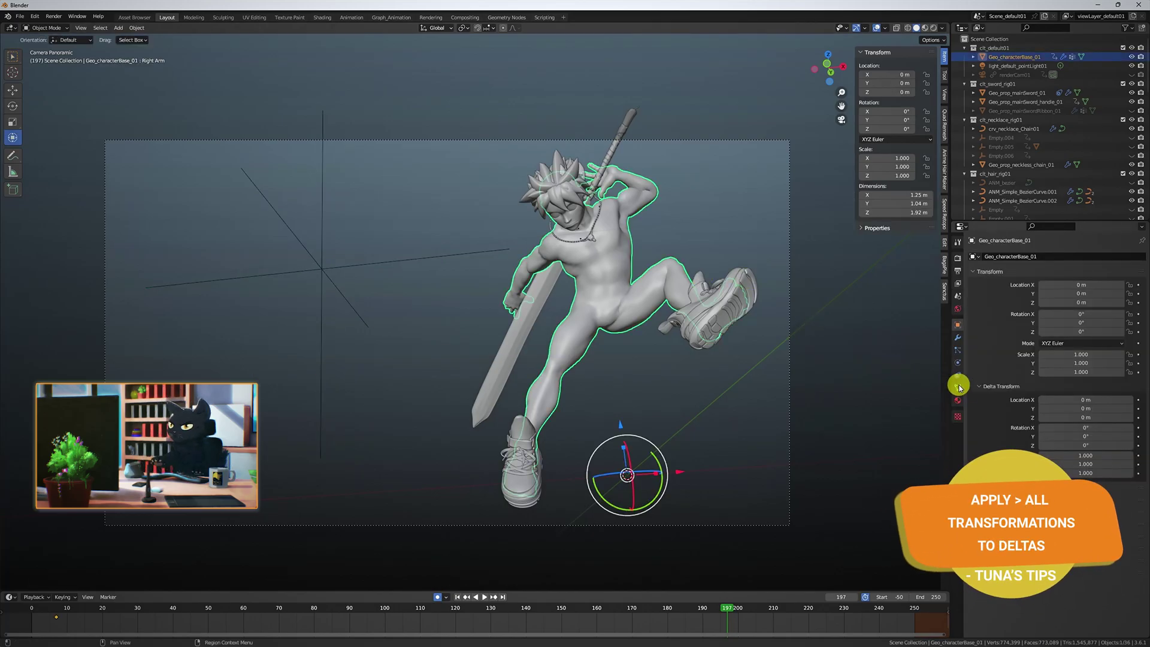
pyautogui.click(957, 387)
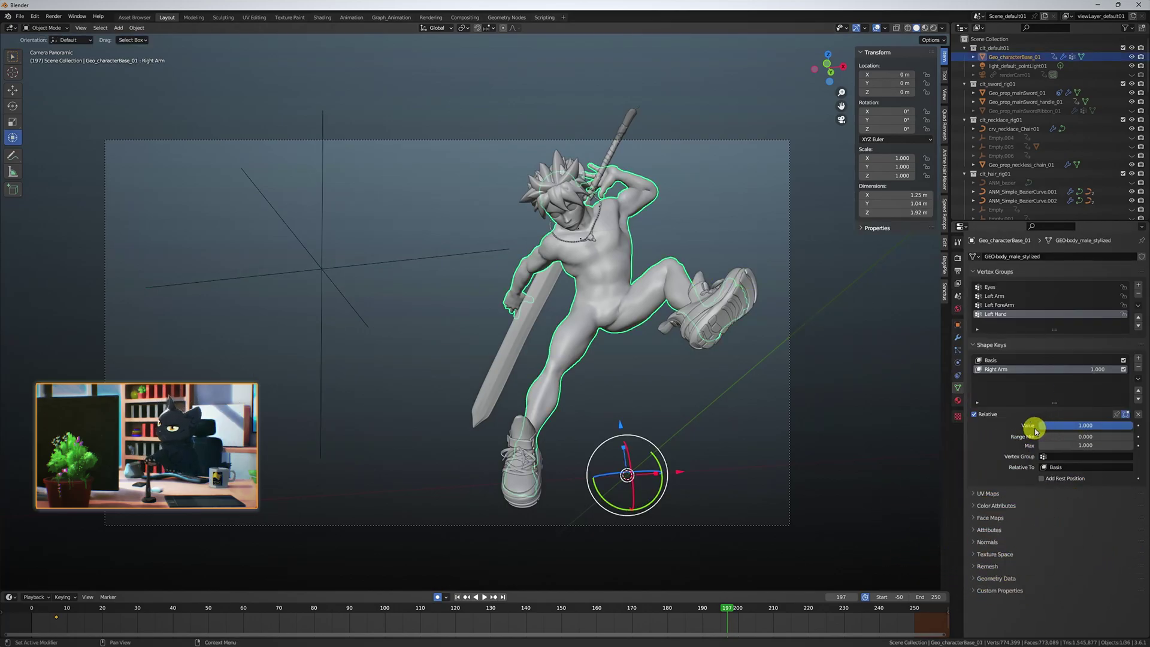
pyautogui.rightClick(1085, 428)
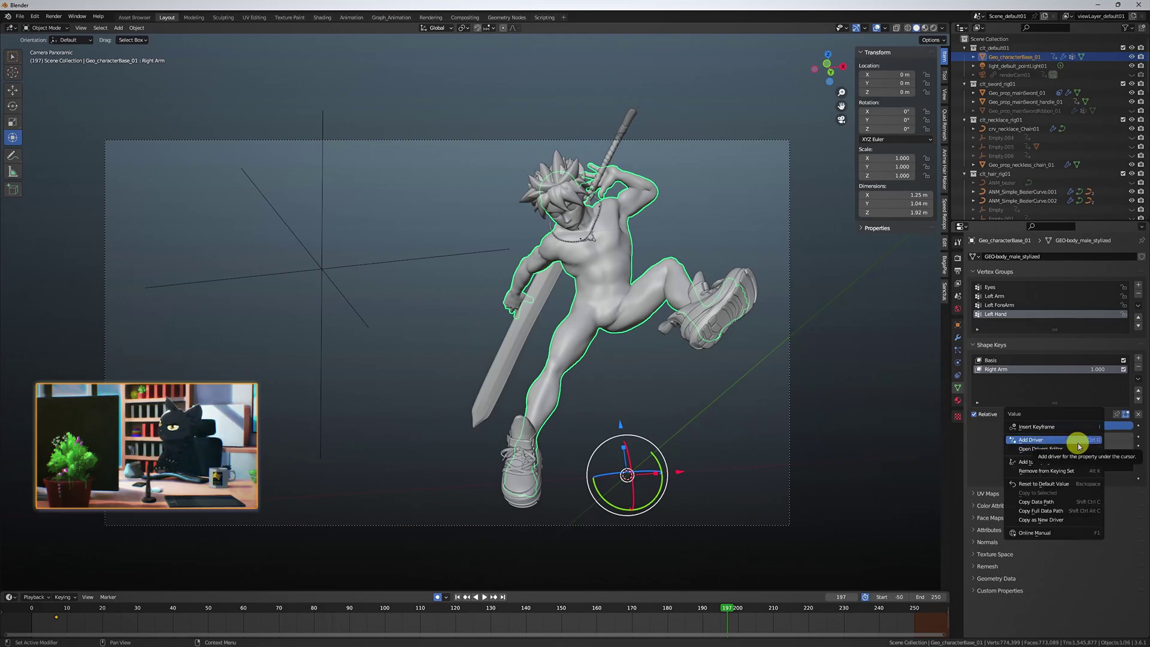
pyautogui.click(1078, 440)
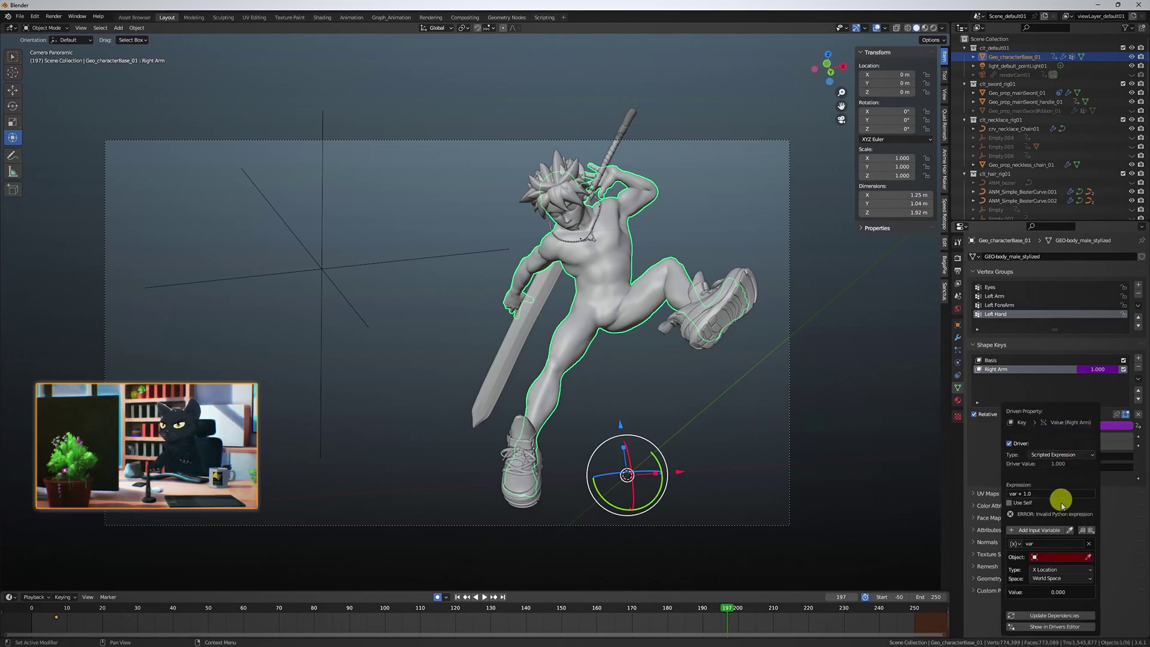
# Step: Assign the empty as the object of the Right Arm driver's input variable
pyautogui.click(1088, 555)
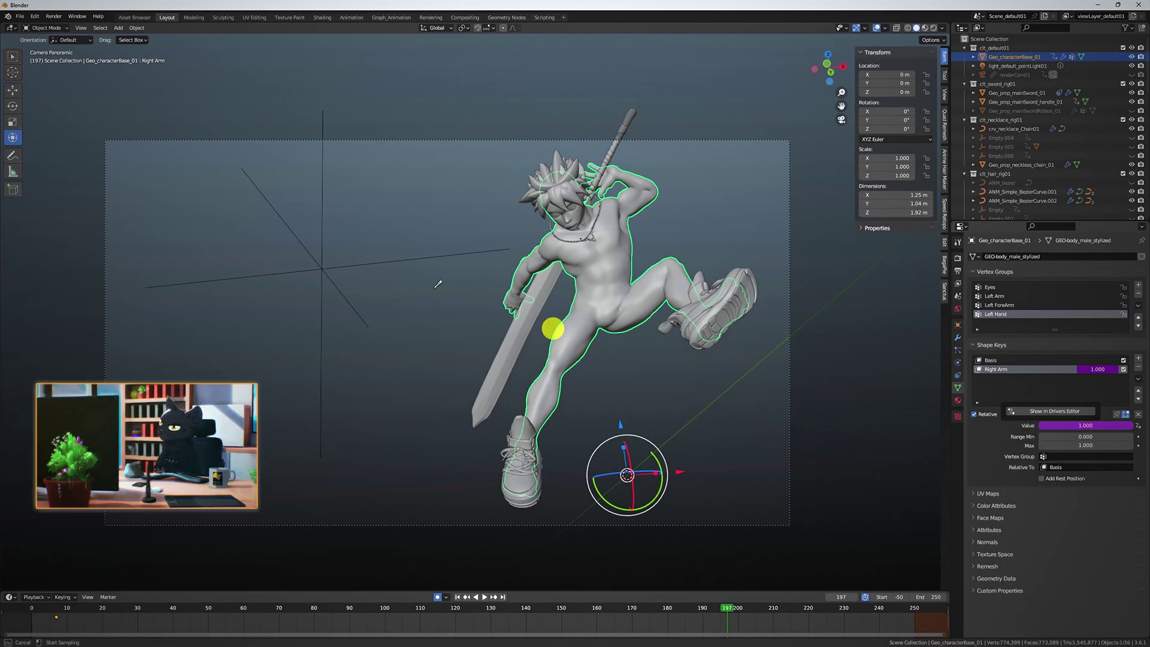
pyautogui.click(319, 268)
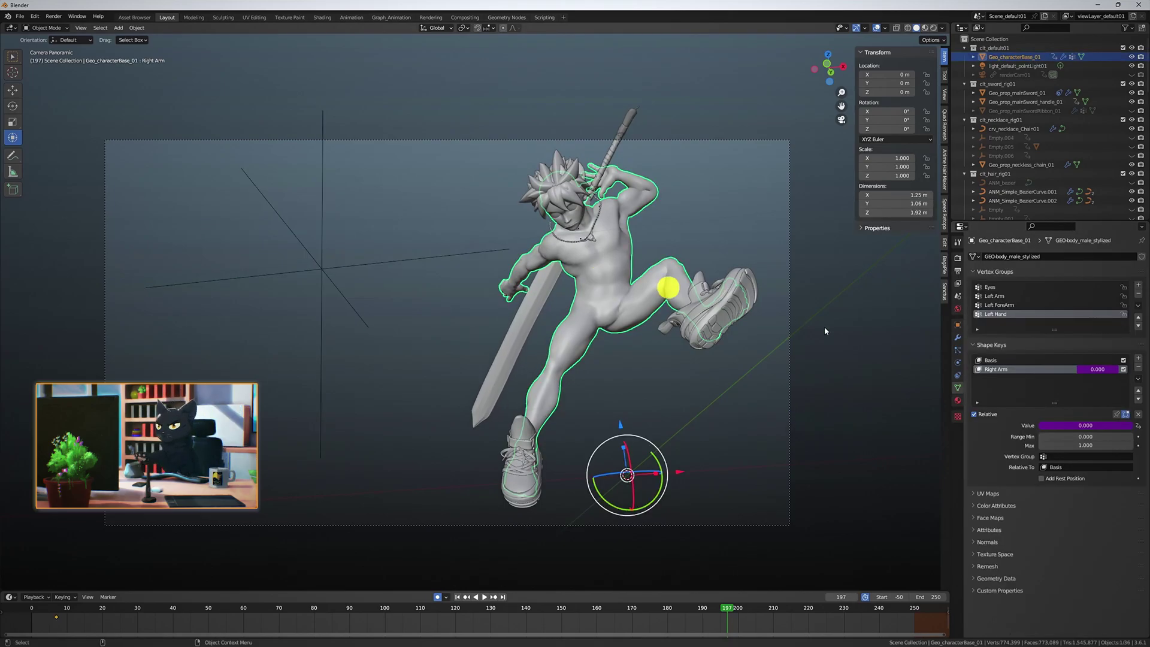
pyautogui.rightClick(1096, 427)
pyautogui.click(1096, 427)
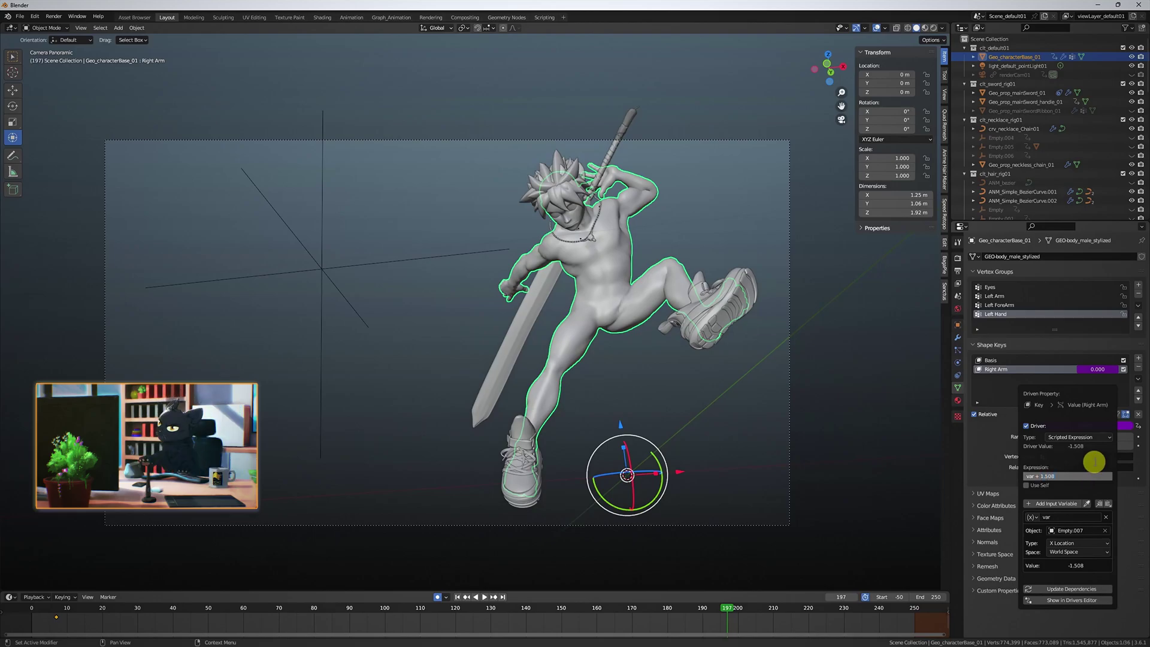
# Step: Select the empty and try moving it along X to test the Right Arm driver
pyautogui.click(329, 269)
pyautogui.moveTo(329, 269); pyautogui.dragTo(405, 268)
pyautogui.rightClick(404, 268)
# Step: Enlarge the timeline, rewind it and record the empty's movement with auto keying by moving it during playback
pyautogui.moveTo(524, 590); pyautogui.dragTo(481, 535)
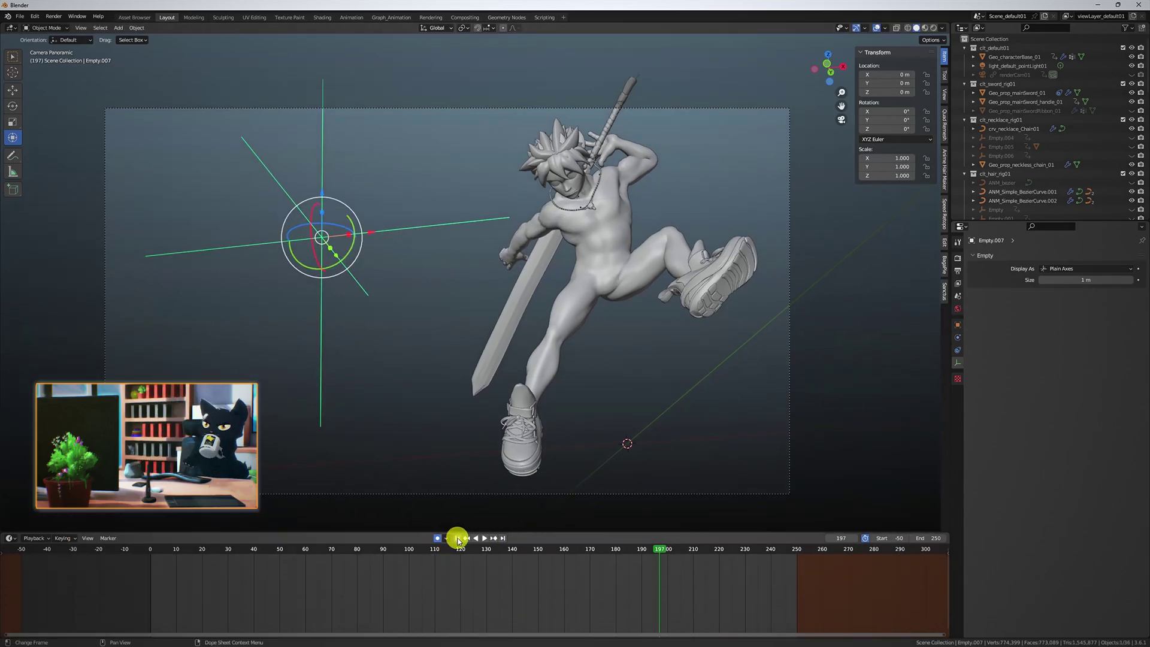
pyautogui.click(457, 538)
pyautogui.click(484, 537)
pyautogui.press('g')
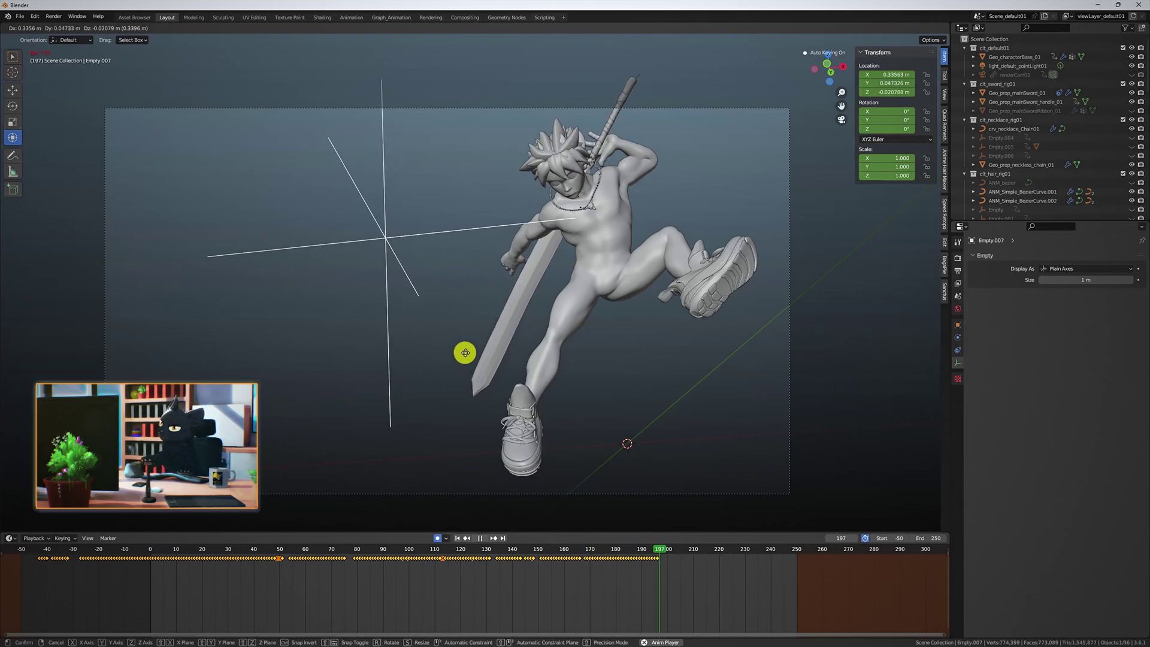
pyautogui.click(447, 369)
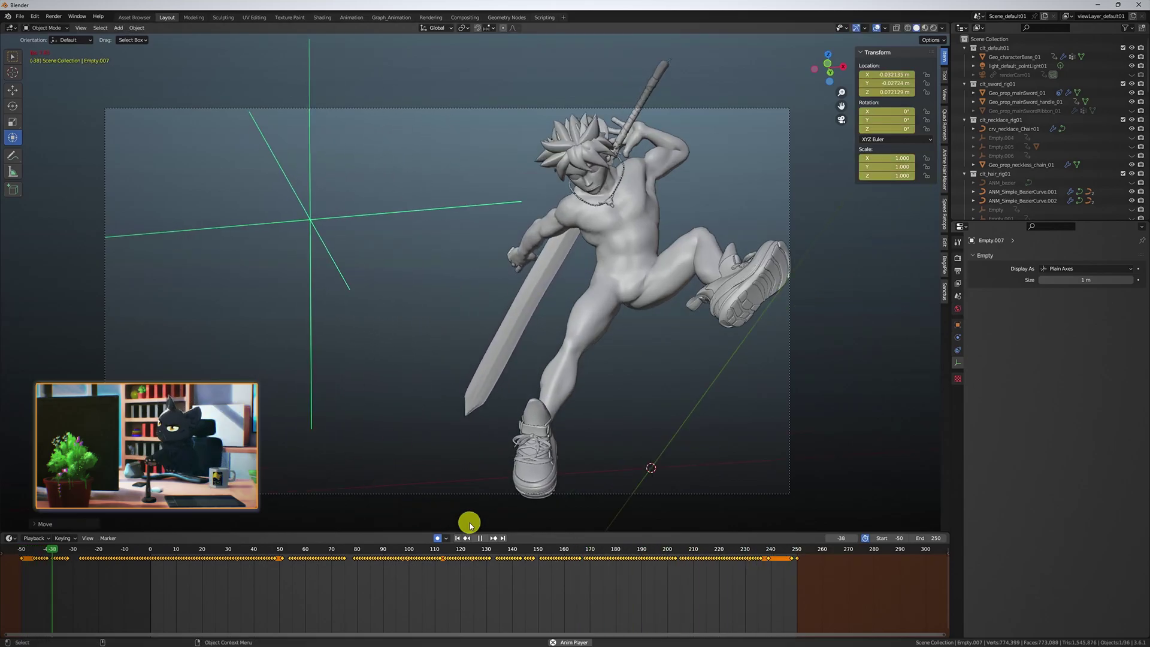
pyautogui.press('space')
# Step: Sculpt the chest with the Grab brush for the Breath shape key
pyautogui.click(1040, 543)
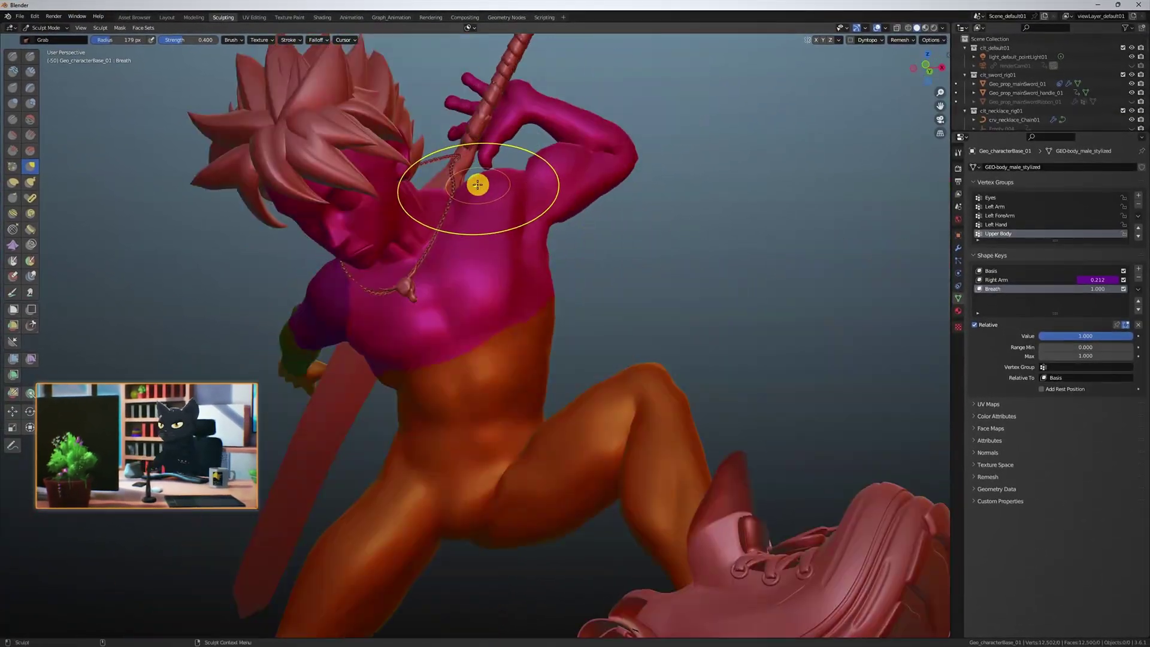
pyautogui.moveTo(477, 184)
pyautogui.mouseDown(button='middle')
pyautogui.moveTo(462, 239)
pyautogui.moveTo(629, 321)
pyautogui.moveTo(649, 437)
pyautogui.moveTo(480, 418)
pyautogui.mouseUp(button='middle')
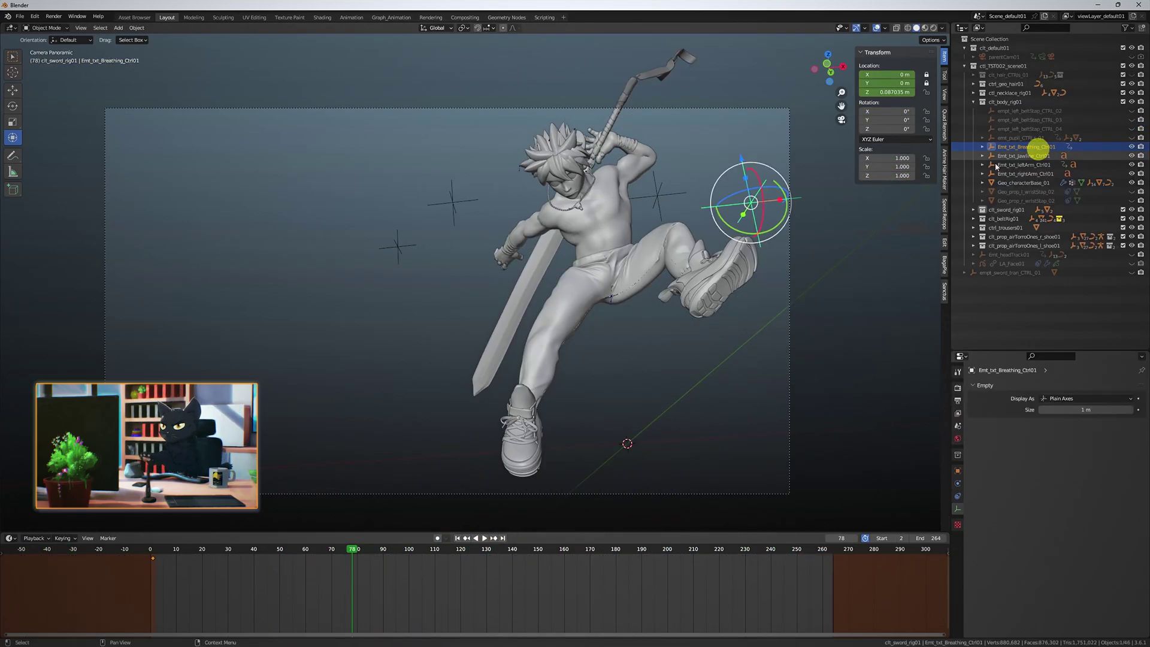
# Step: Try moving the breathing, jawline and left arm control empties in the finished rig to test their shape keys
pyautogui.click(1026, 147)
pyautogui.press('g')
pyautogui.rightClick(724, 90)
pyautogui.click(1023, 155)
pyautogui.press('g')
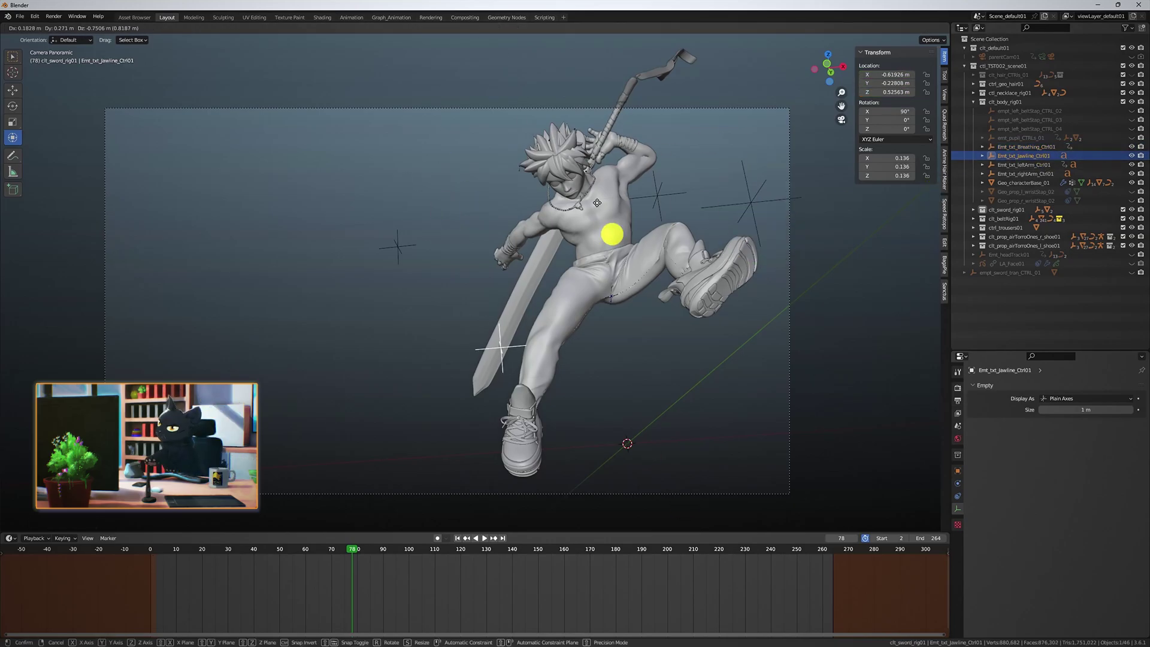
pyautogui.click(605, 239)
pyautogui.click(1024, 165)
pyautogui.press('g')
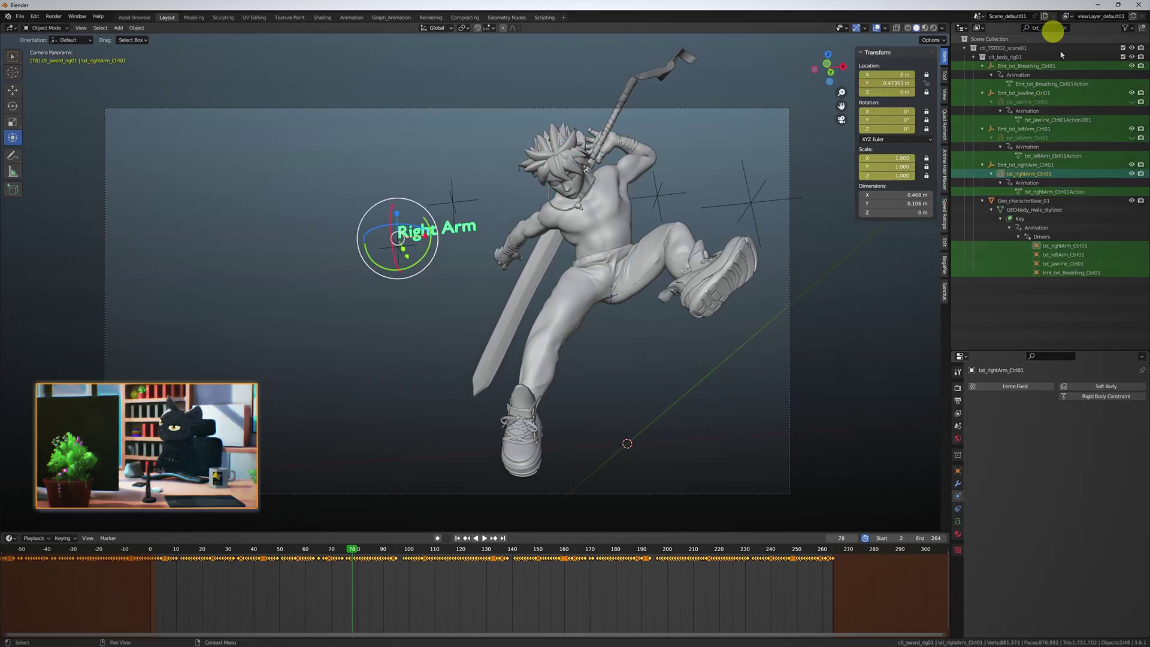
# Step: Reveal the text controllers, try moving the jawline and arm texts, and play the animation
pyautogui.click(1045, 102)
pyautogui.press('g')
pyautogui.press('g')
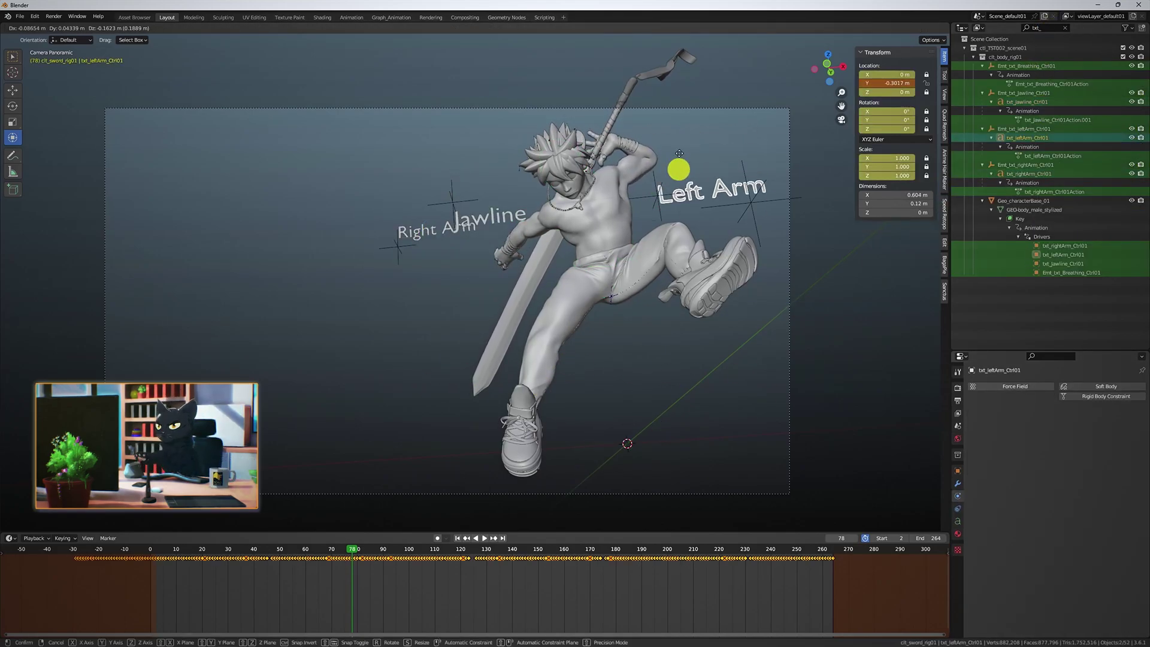
pyautogui.press('g')
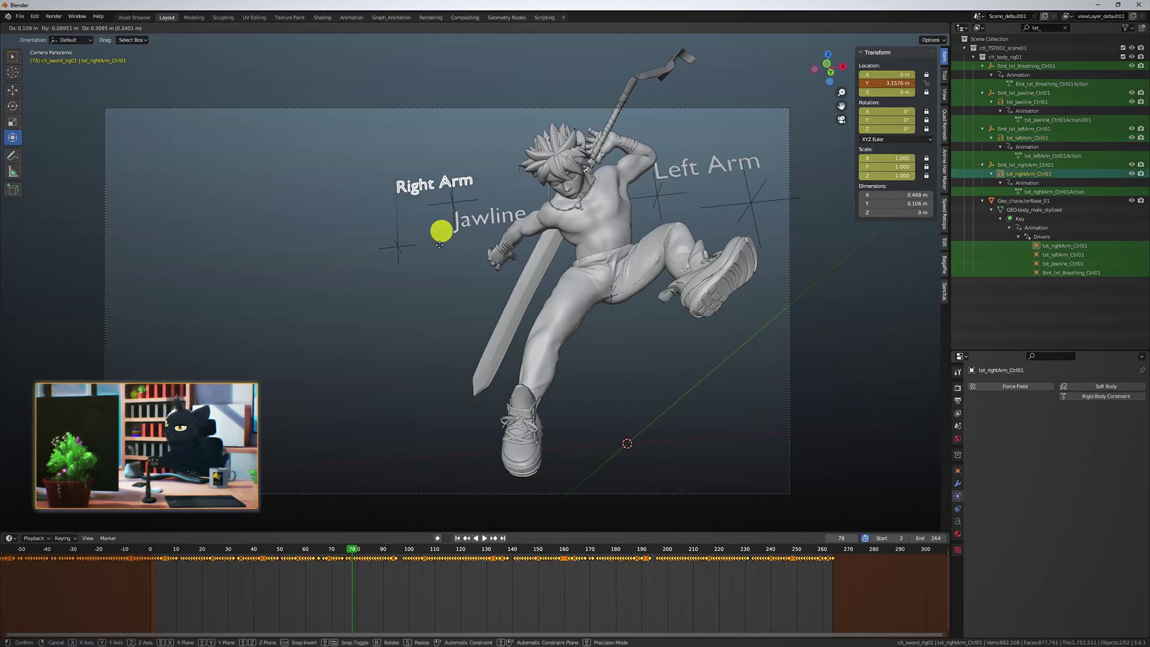
pyautogui.rightClick(447, 235)
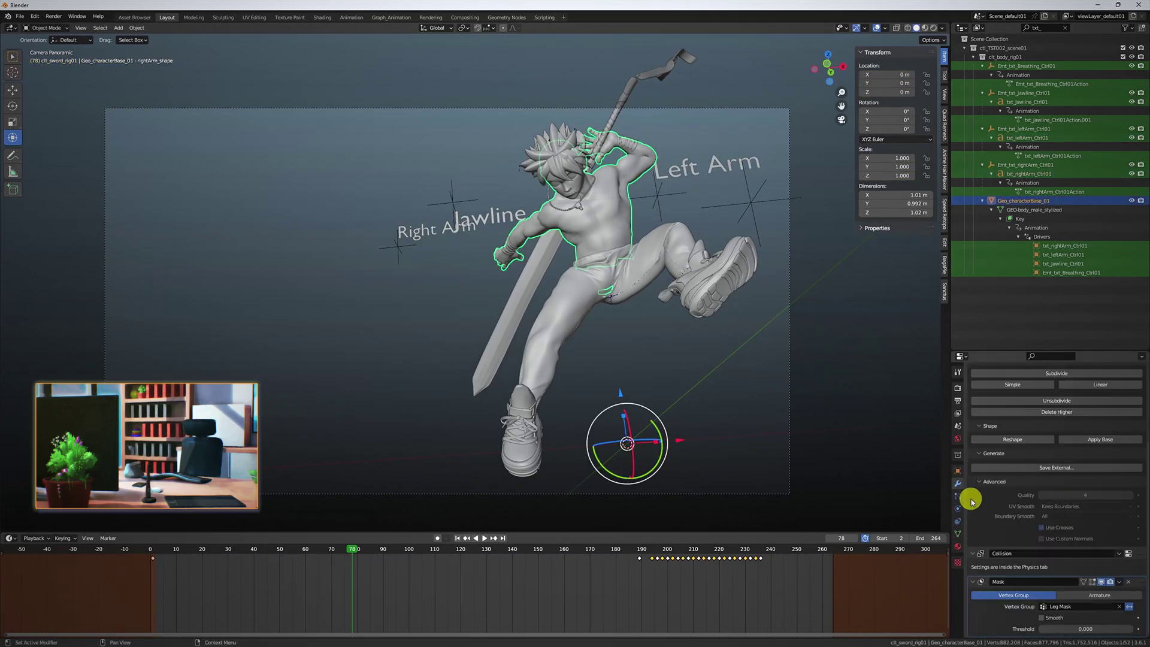
pyautogui.click(484, 539)
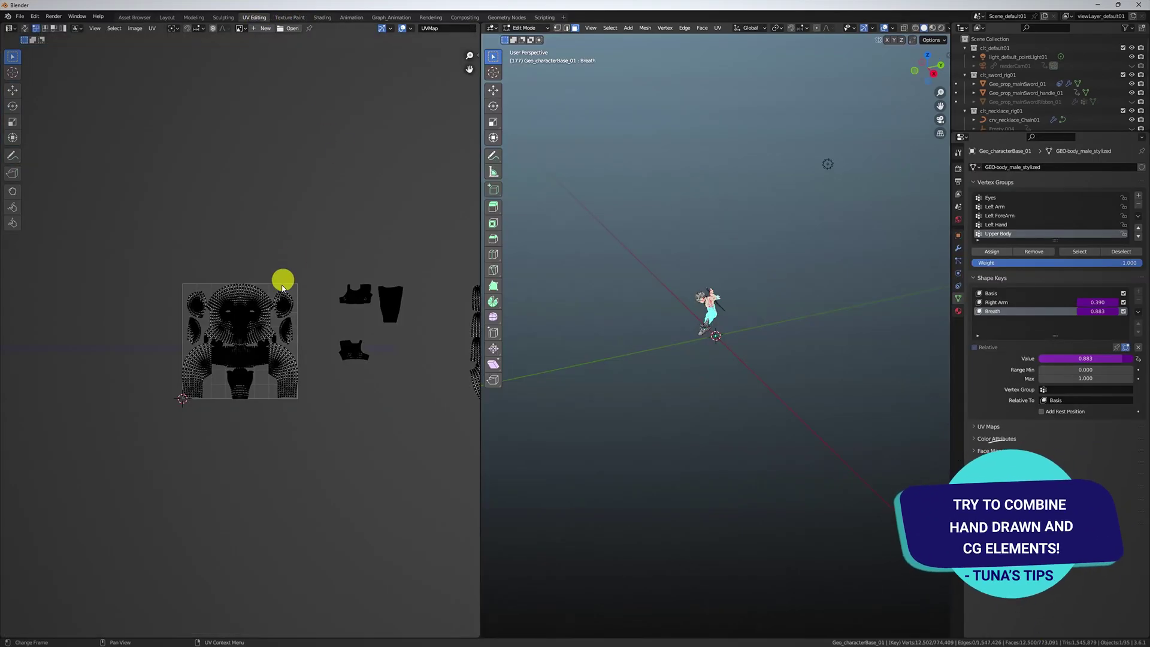
# Step: Examine the layout of the body's UV islands in the UV Editing workspace
pyautogui.scroll(-1, 281, 287)
pyautogui.scroll(-2, 281, 317)
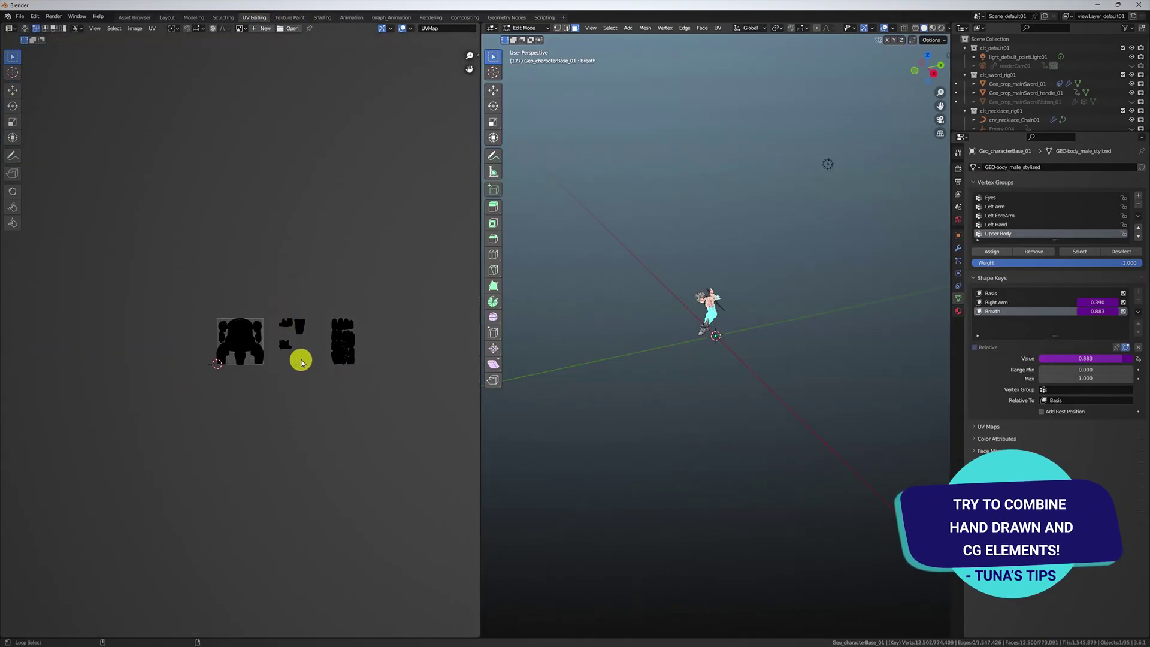
pyautogui.scroll(7, 303, 362)
pyautogui.scroll(1, 359, 390)
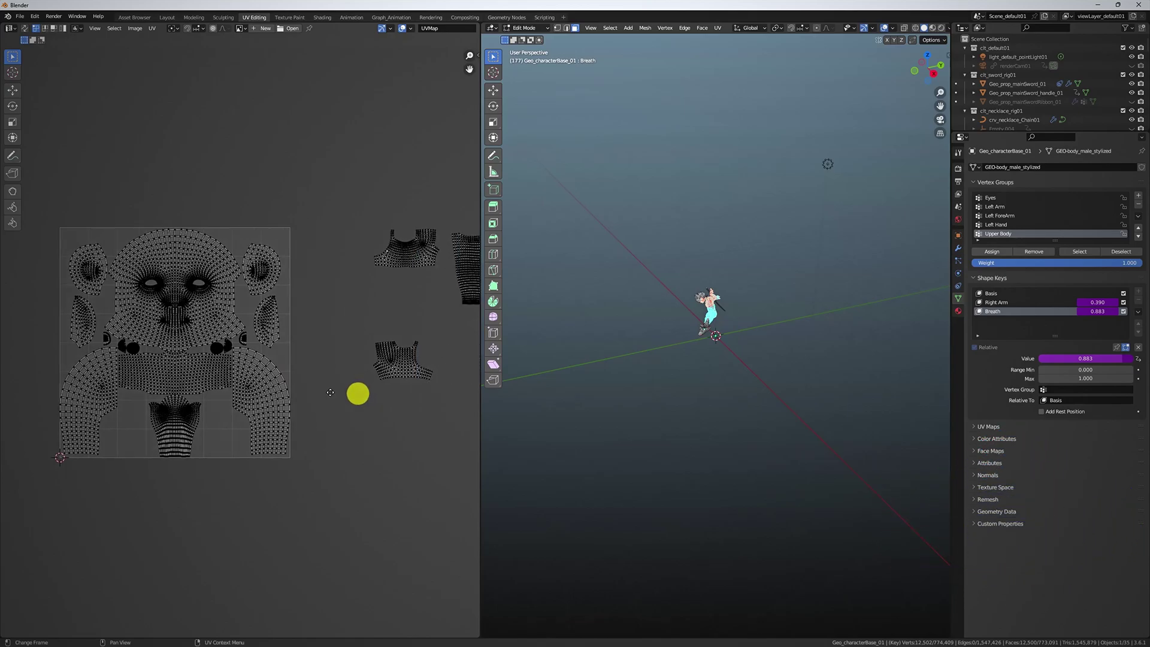
pyautogui.moveTo(330, 392); pyautogui.dragTo(240, 415, button='middle')
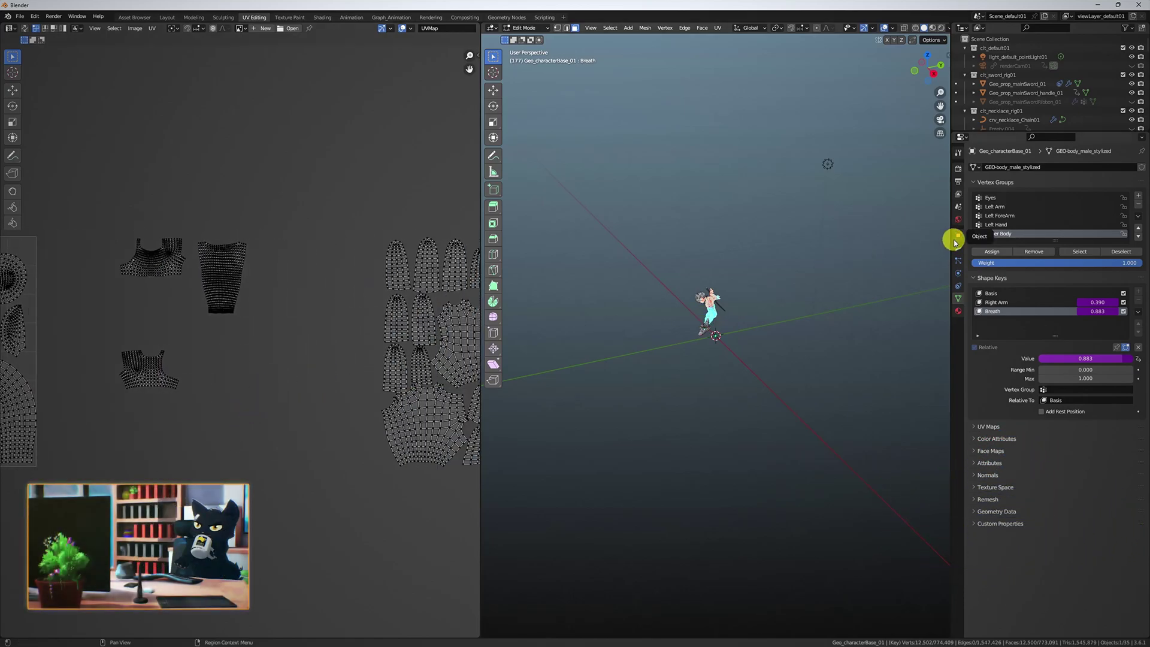
# Step: Switch to the Texture Paint workspace and reduce the brush radius to 73 px over the character
pyautogui.click(303, 18)
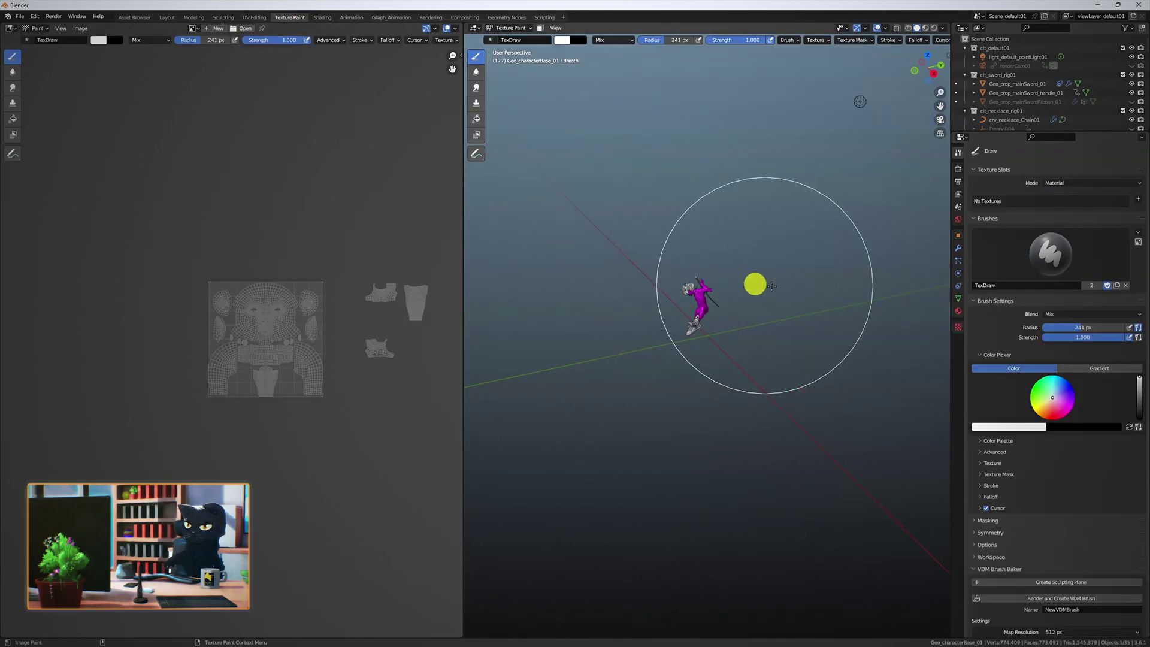
pyautogui.press('f')
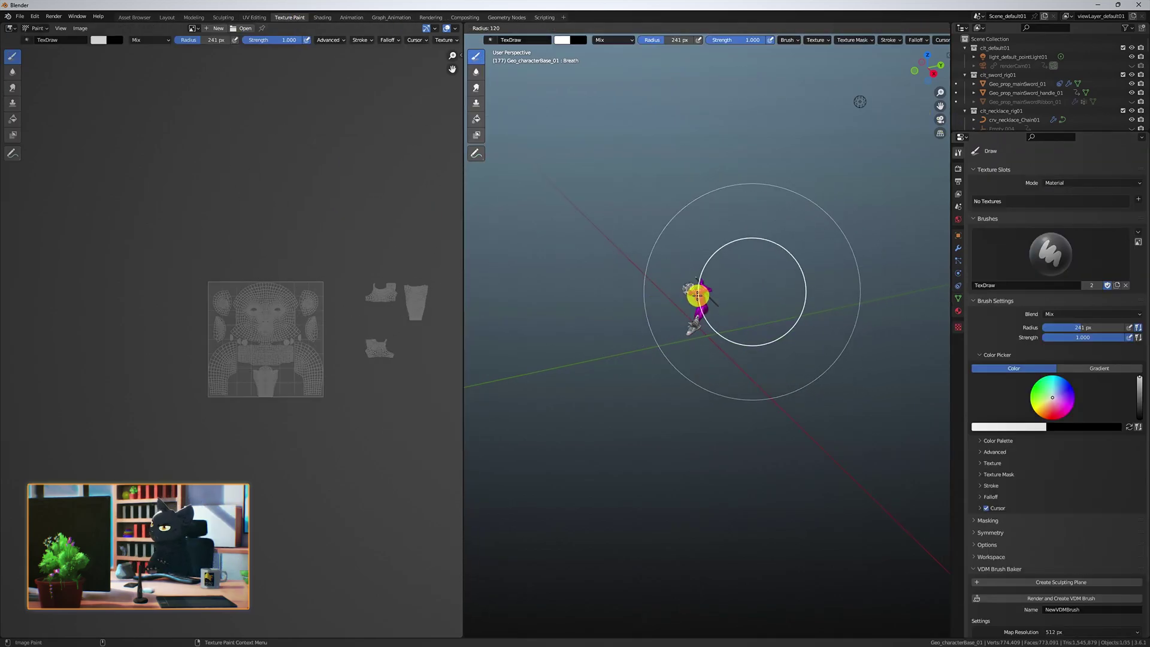
pyautogui.click(691, 296)
pyautogui.scroll(8, 695, 295)
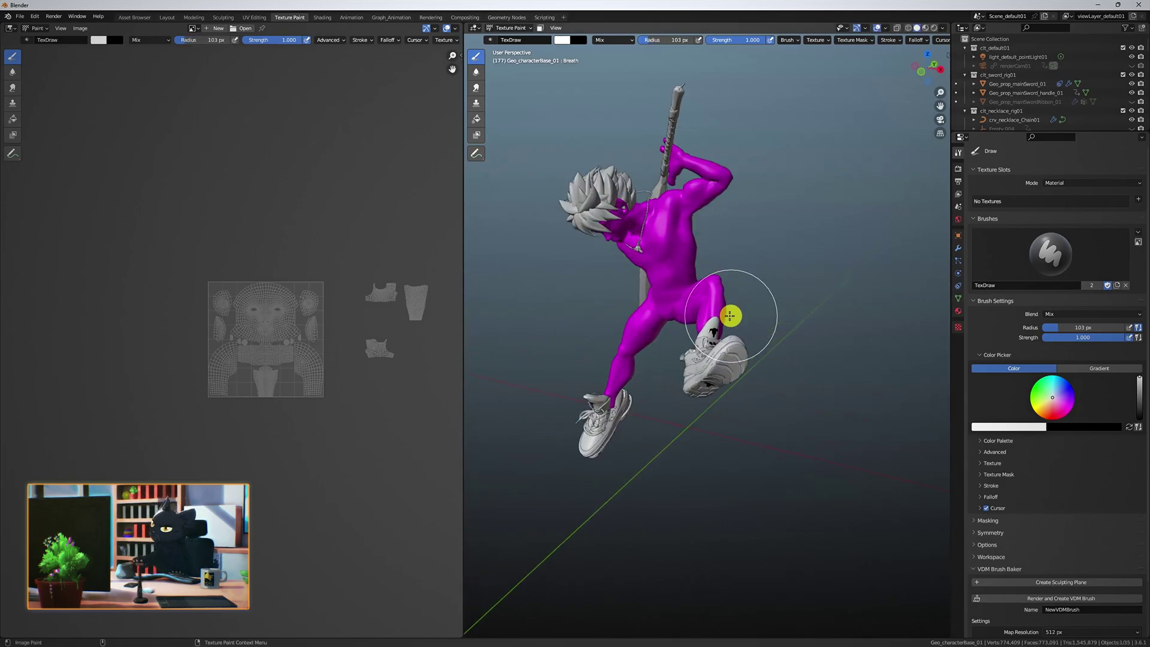
pyautogui.moveTo(727, 316); pyautogui.dragTo(744, 295, button='middle')
pyautogui.press('f')
pyautogui.click(727, 290)
pyautogui.moveTo(639, 249); pyautogui.dragTo(596, 229, button='middle')
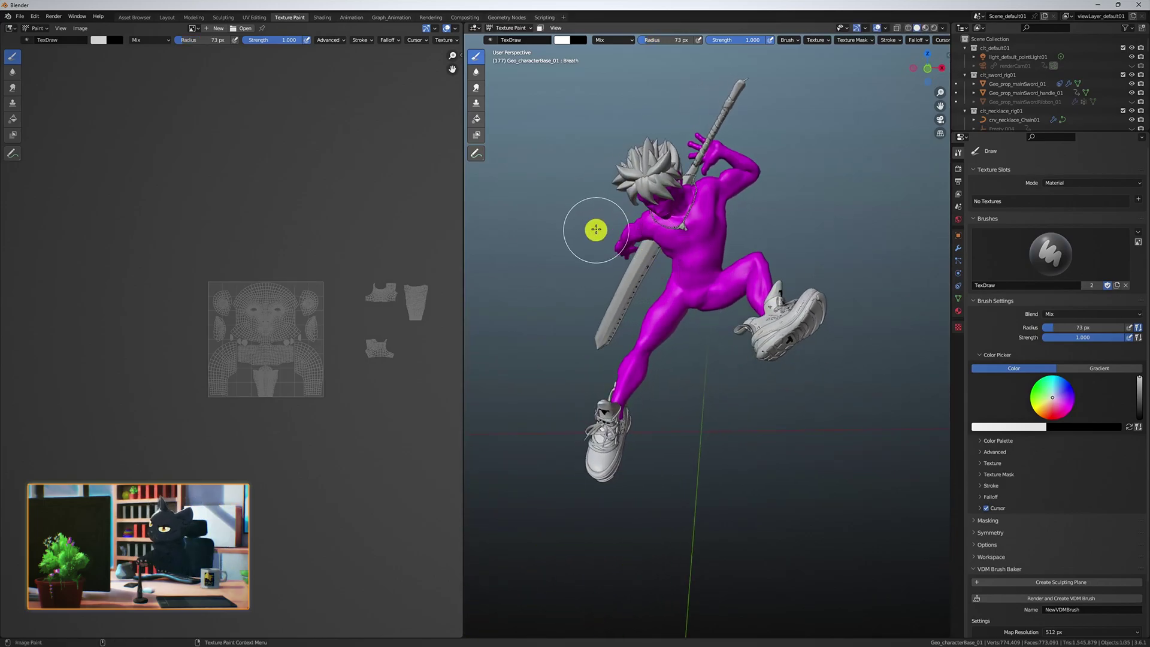
# Step: Create a new tiled, 32-bit float image named Base Demo at 4096 x 4096 px with a white fill
pyautogui.click(62, 29)
pyautogui.click(74, 28)
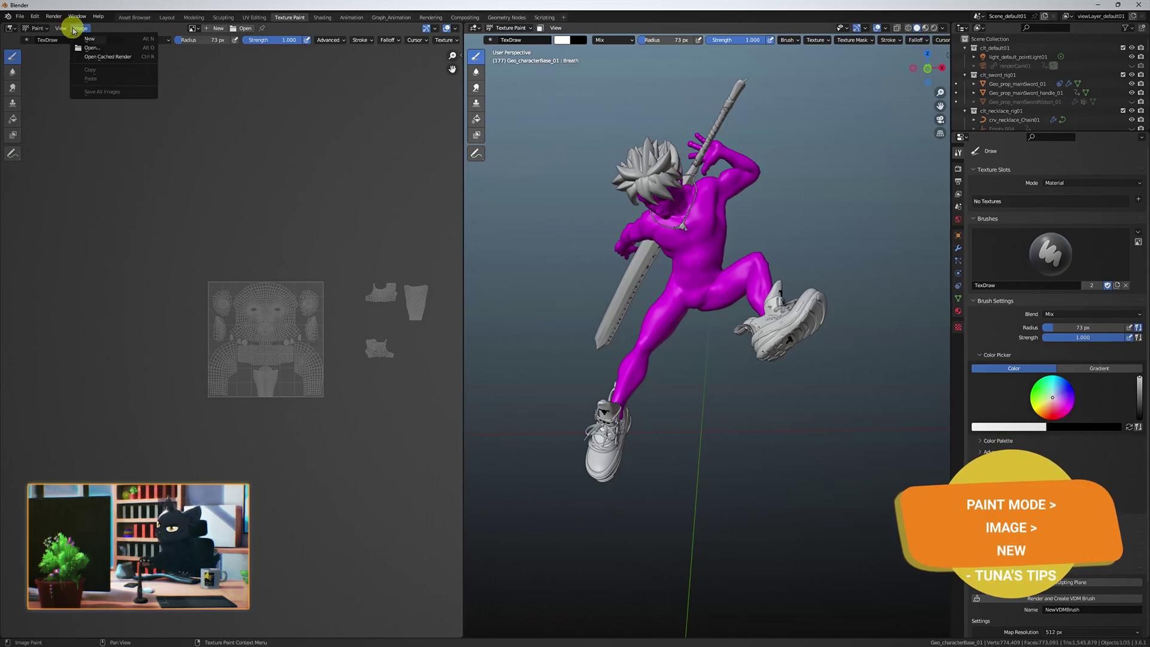
pyautogui.click(85, 39)
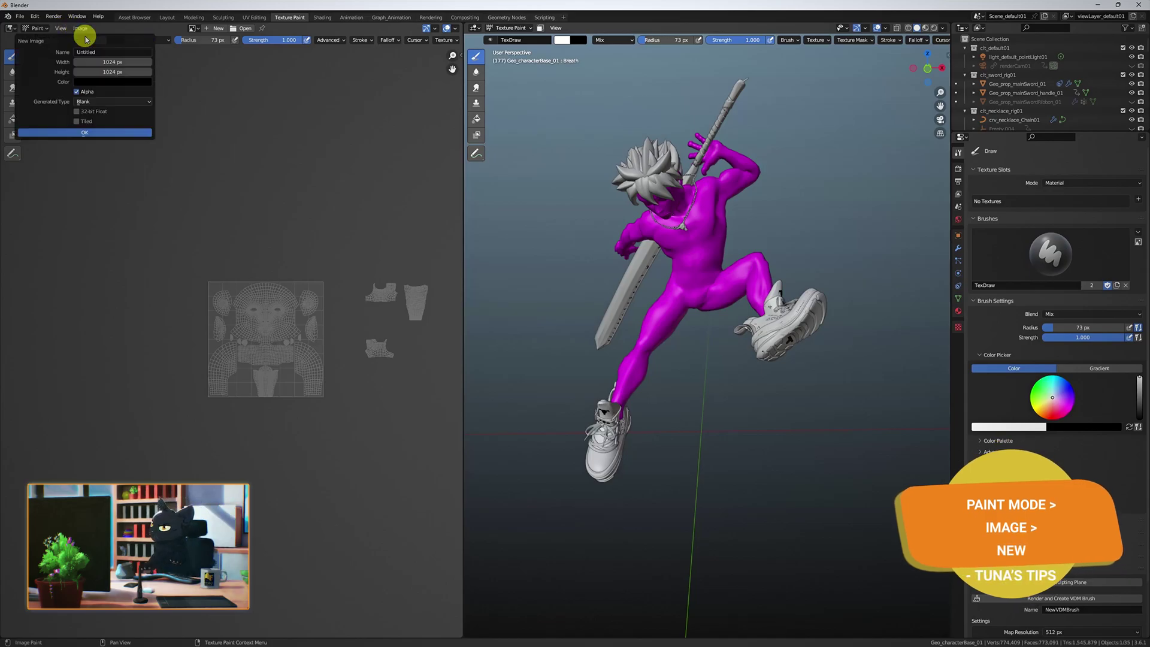
pyautogui.click(76, 121)
pyautogui.click(107, 62)
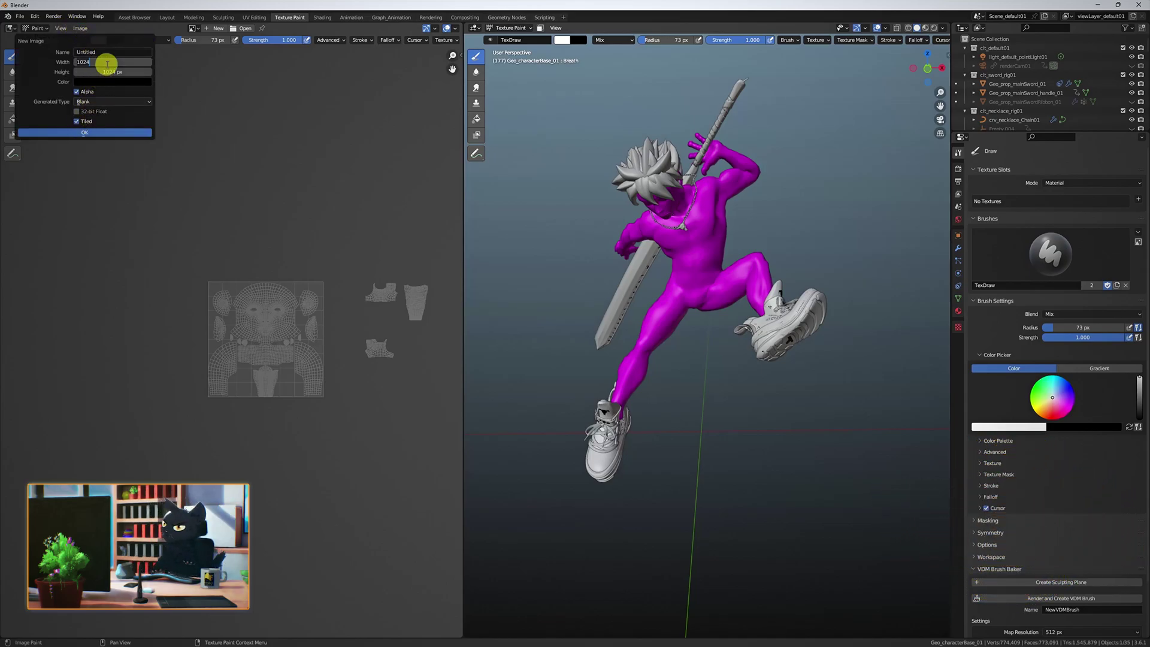
pyautogui.write('409')
pyautogui.write('6')
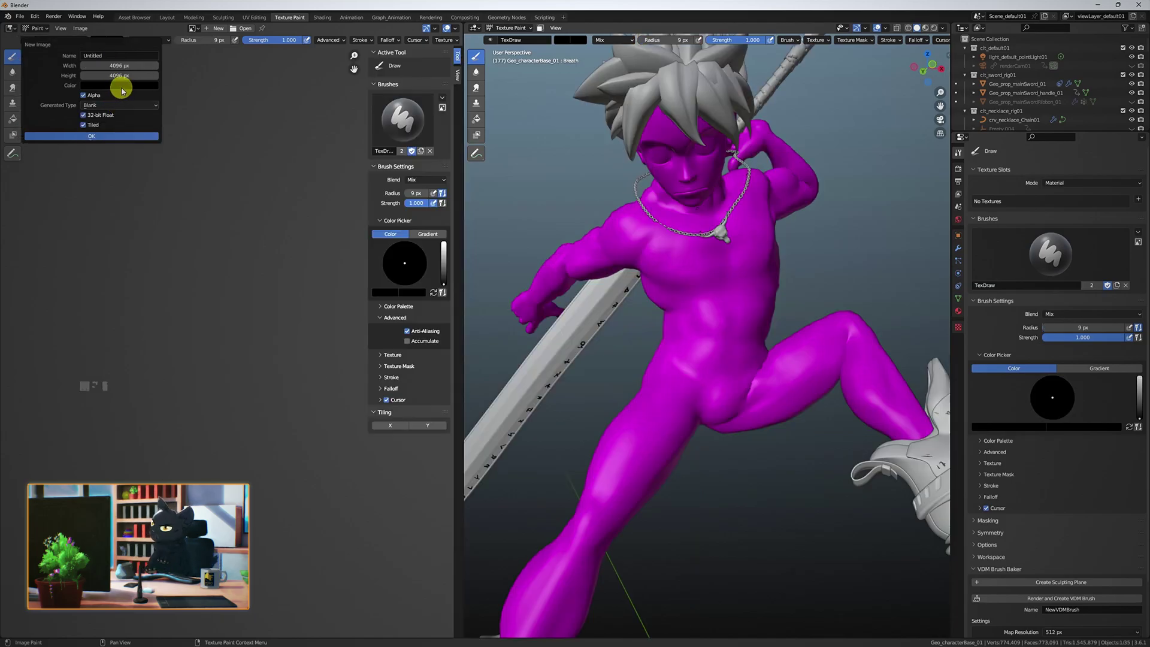
pyautogui.click(122, 86)
pyautogui.click(159, 99)
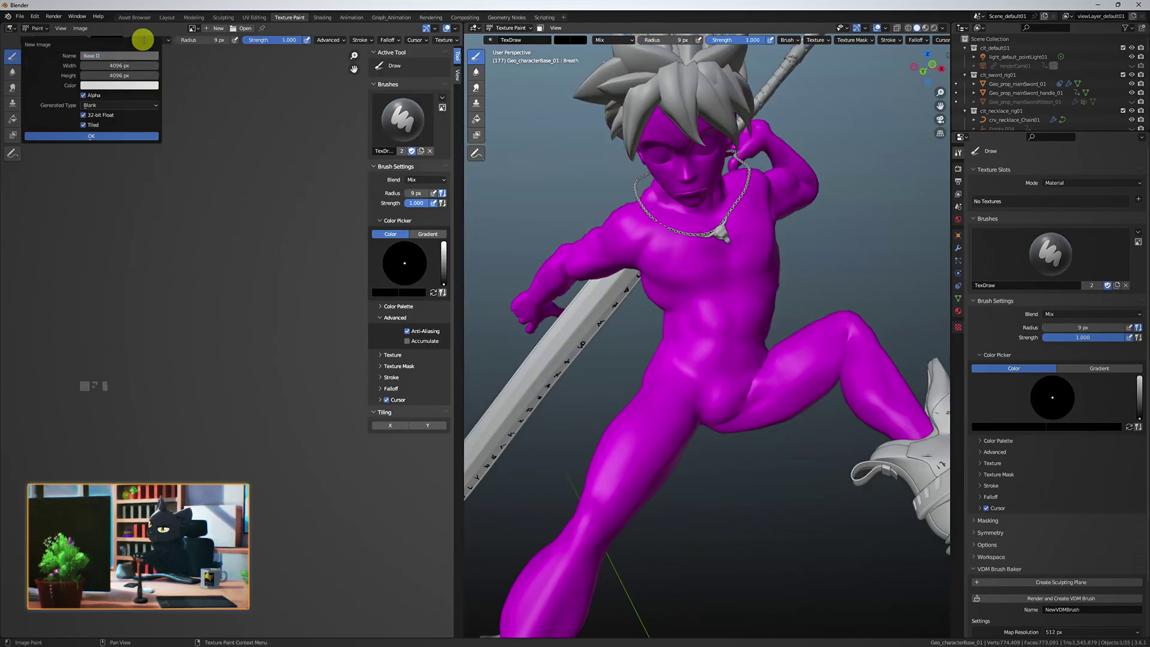
pyautogui.click(149, 137)
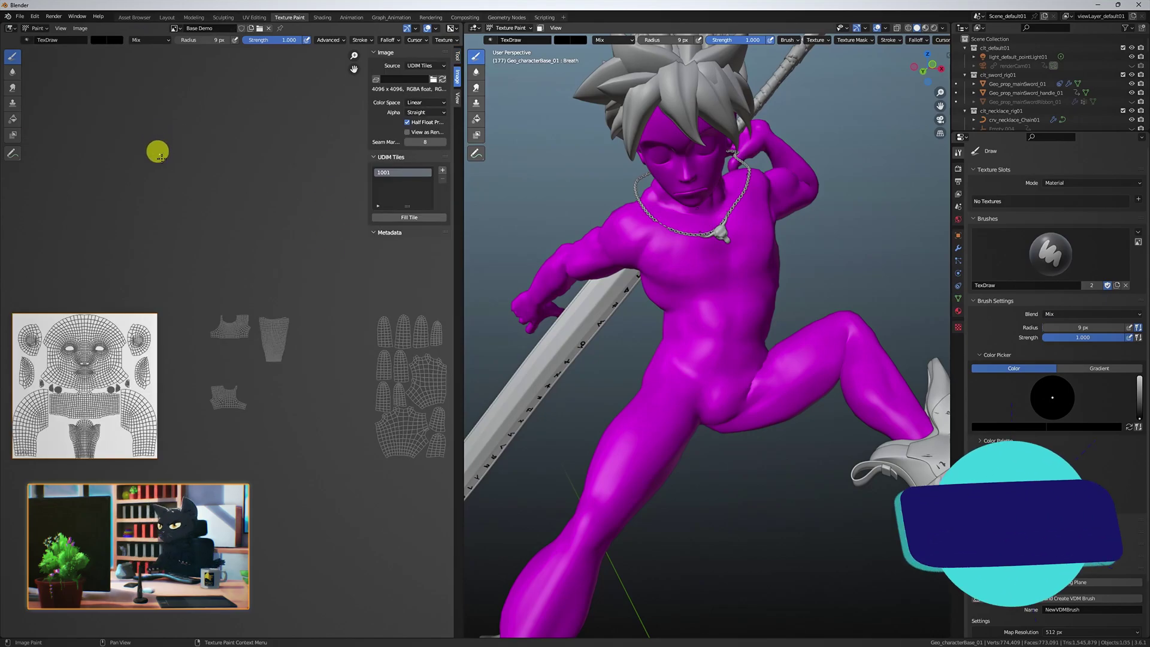
pyautogui.click(442, 171)
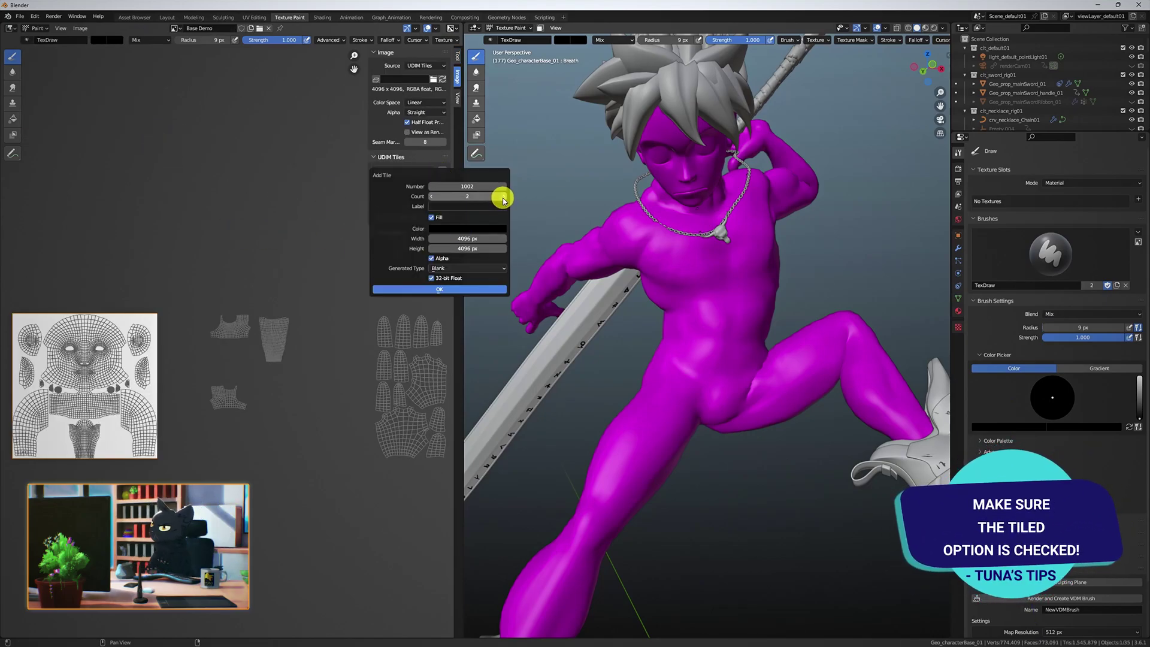
pyautogui.click(454, 268)
pyautogui.click(406, 289)
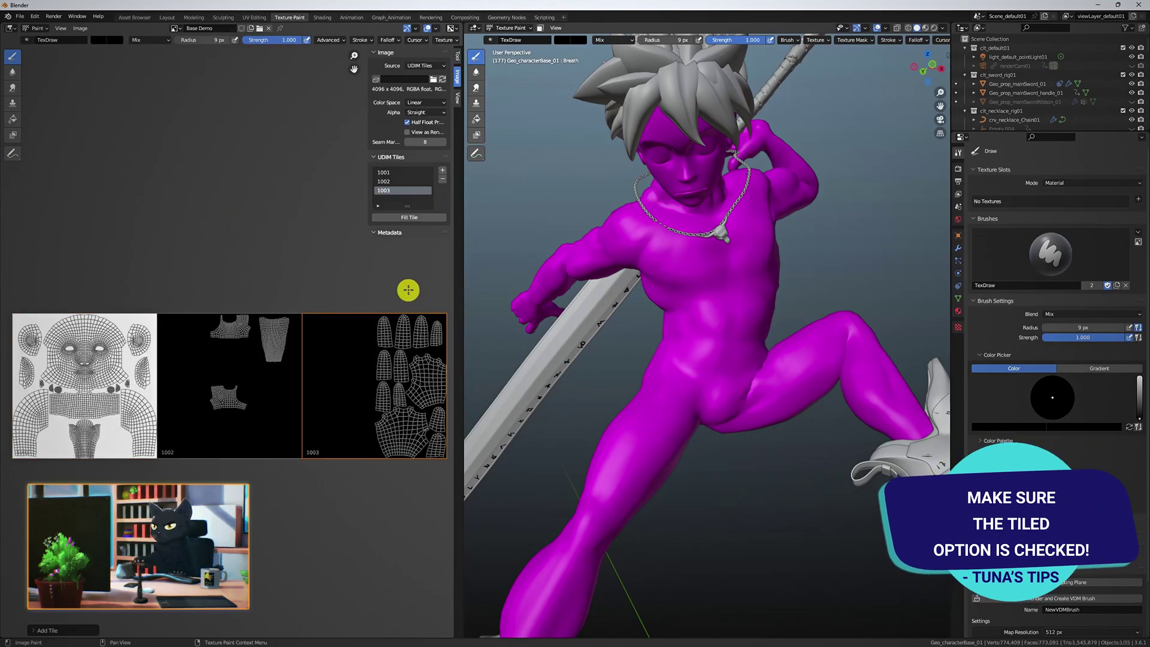
pyautogui.click(443, 180)
pyautogui.click(444, 180)
# Step: Add two UDIM tiles starting at number 1002 to the Base Demo image, filled with white at 4096 x 4096 px
pyautogui.click(442, 171)
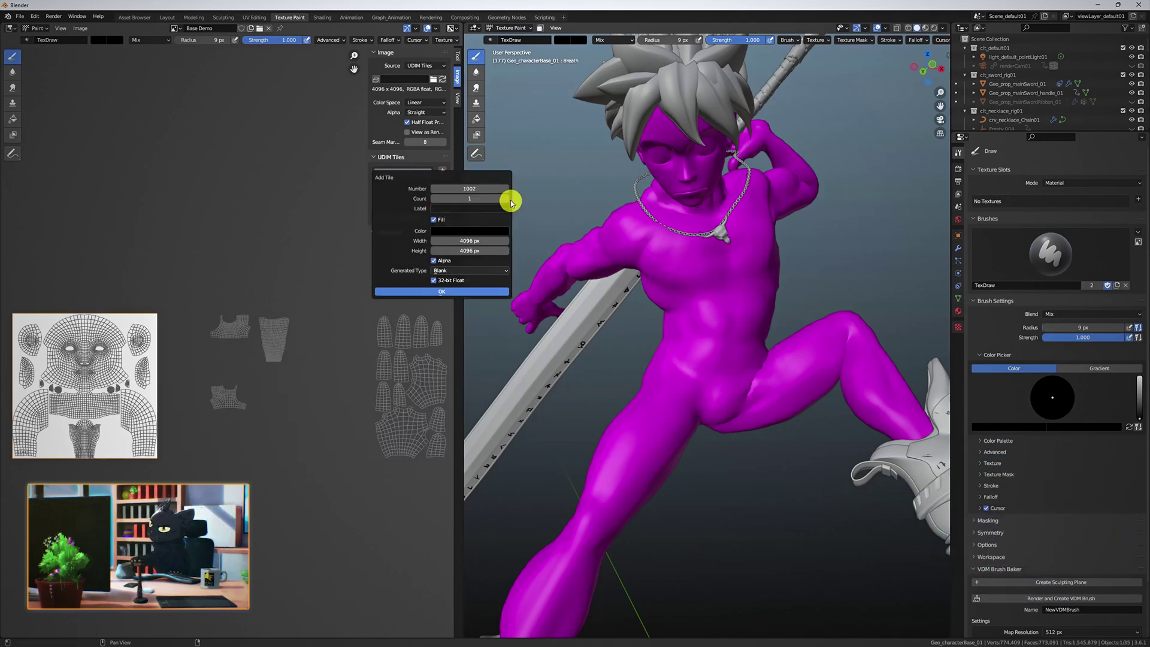
pyautogui.click(484, 231)
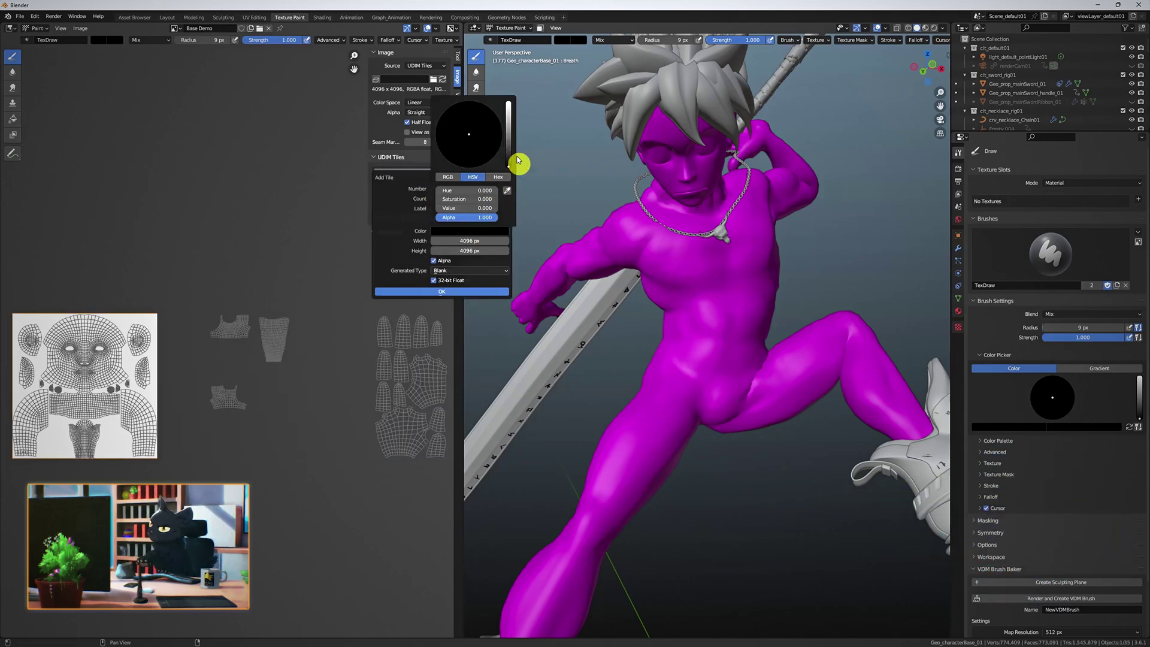
pyautogui.click(455, 291)
# Step: Save the tiled image to disk as Base Demo.<UDIM>.png in PNG format
pyautogui.click(86, 29)
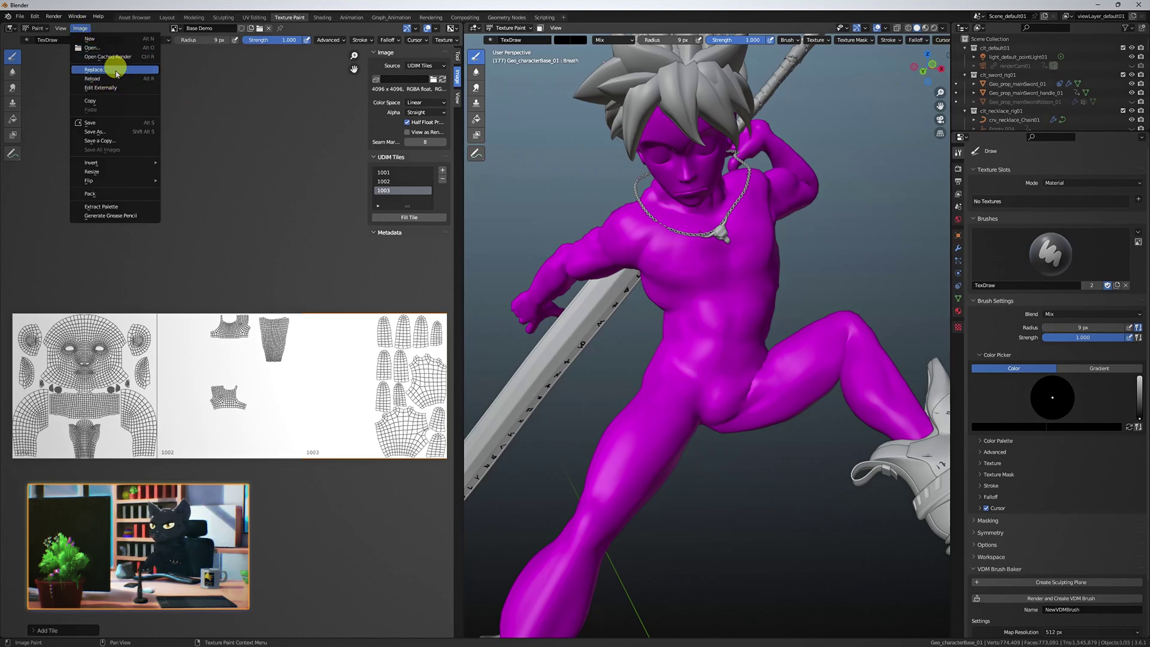
pyautogui.click(129, 133)
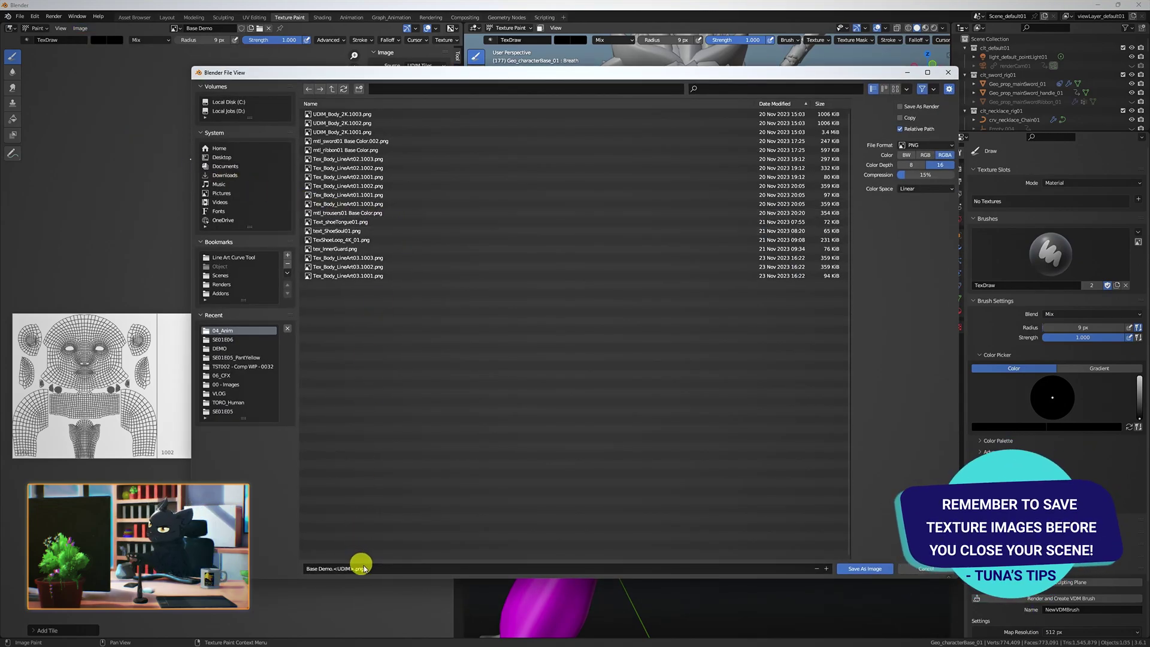
pyautogui.click(865, 569)
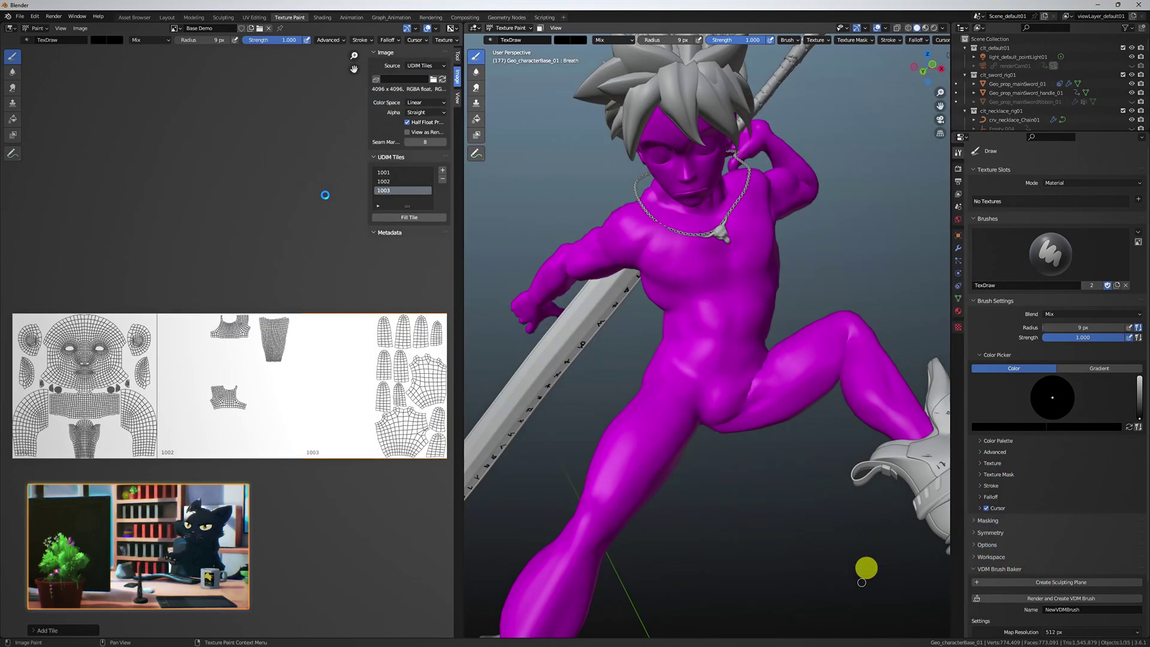
pyautogui.click(1137, 199)
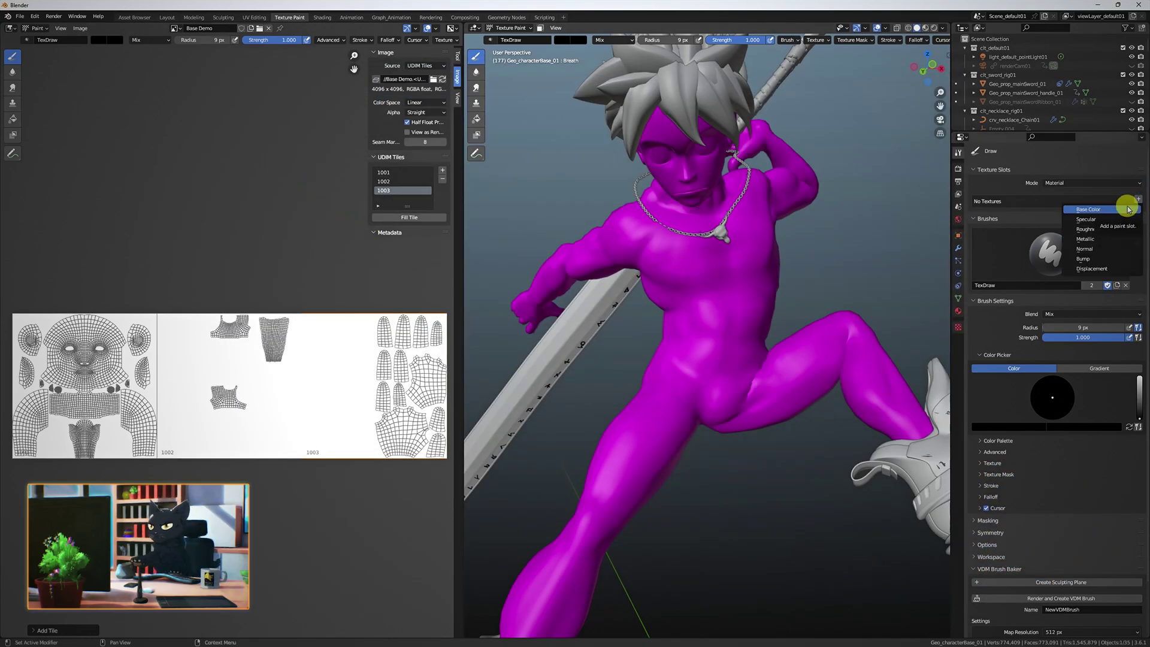
pyautogui.click(1129, 209)
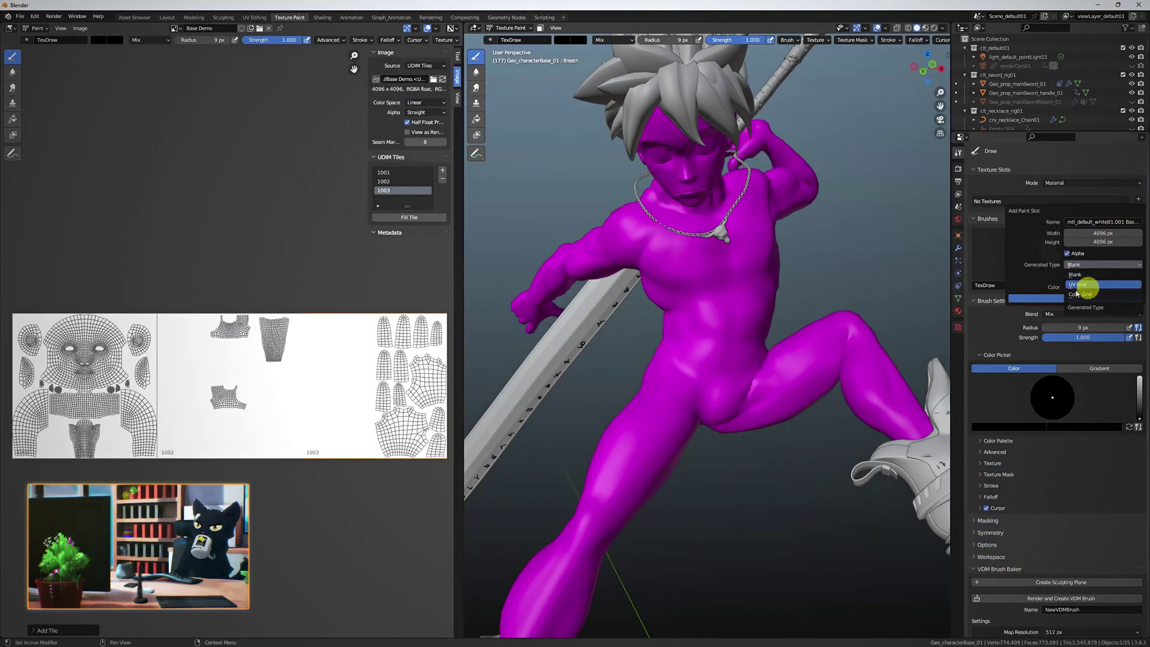
pyautogui.click(1075, 298)
# Step: Switch the texture slots mode from Material to Single Image
pyautogui.click(1057, 182)
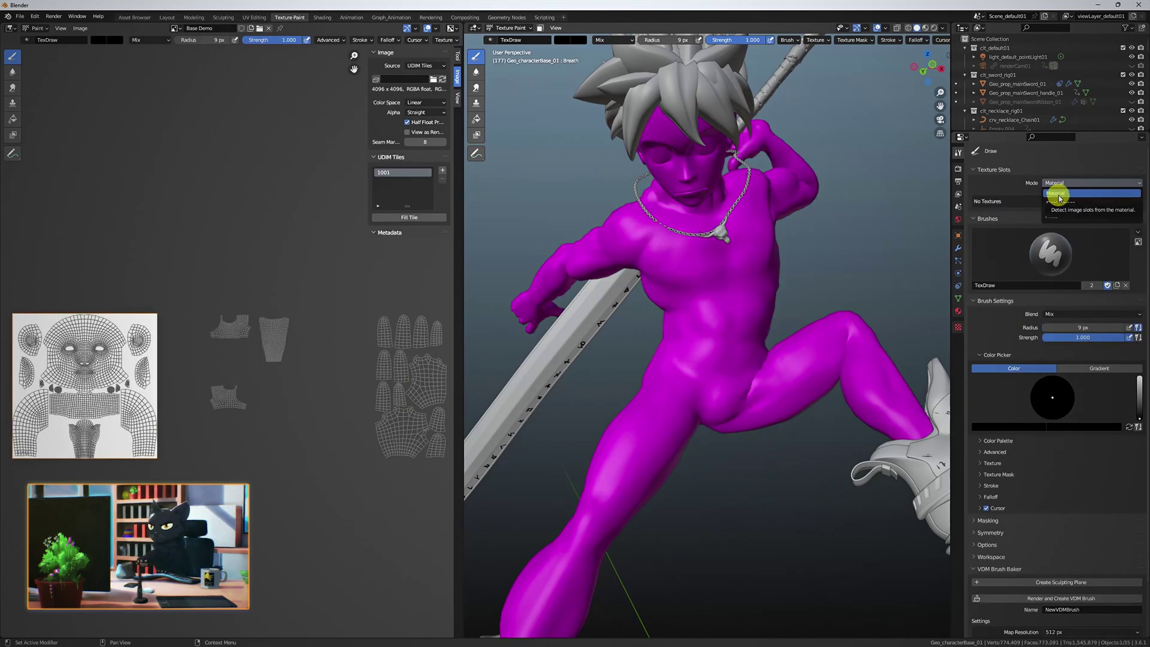
pyautogui.click(1059, 195)
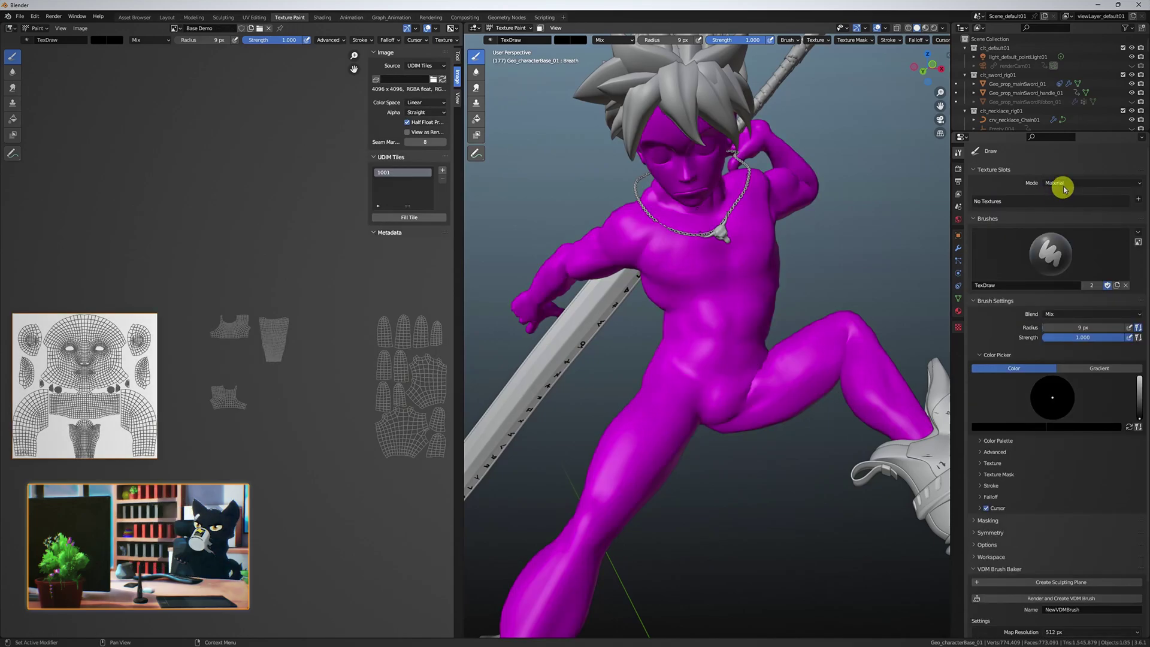
pyautogui.click(1065, 188)
pyautogui.click(1061, 205)
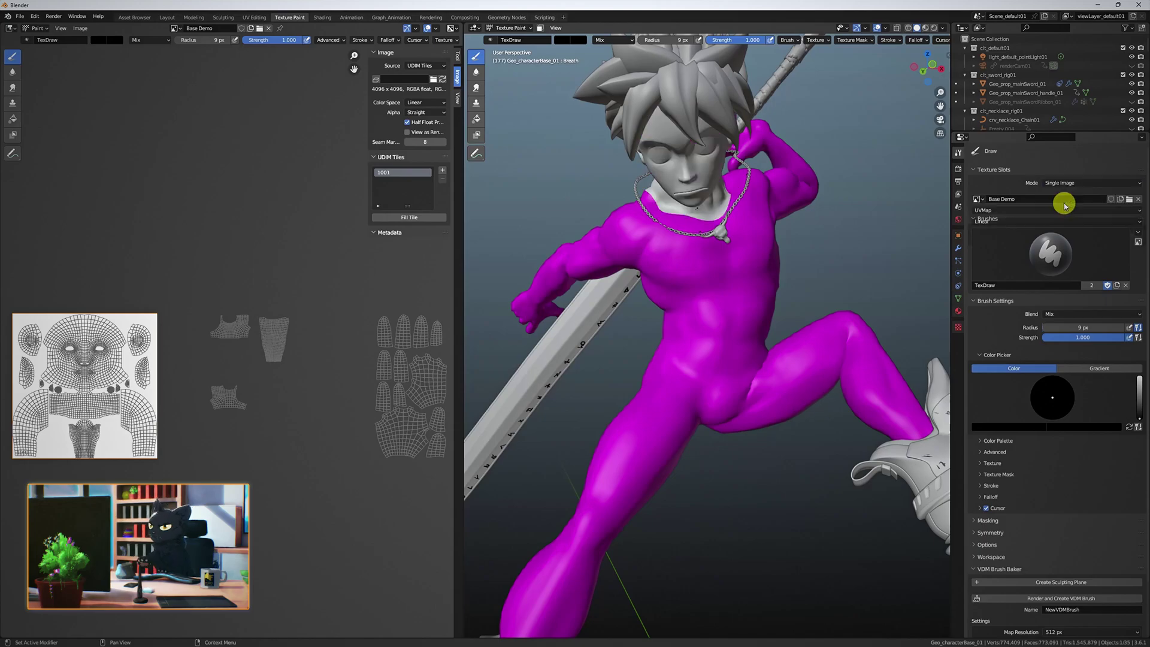
# Step: Open Base Demo.1001.png, Base Demo.1002.png and Base Demo.1003.png together as the image to paint on
pyautogui.click(1128, 201)
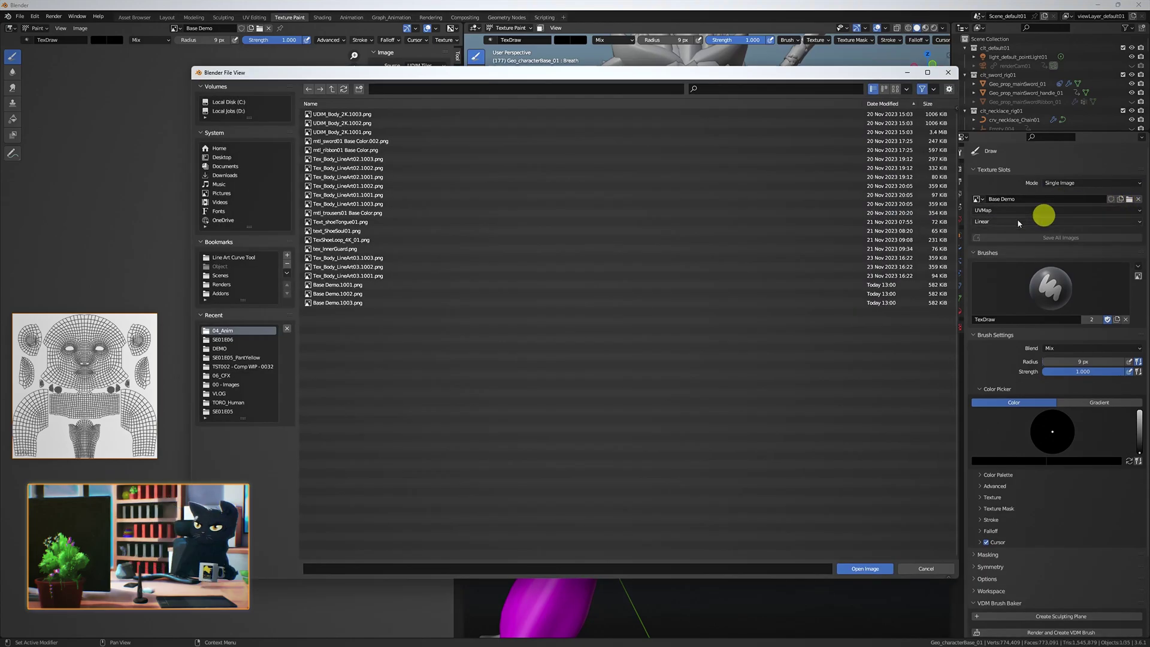
pyautogui.click(488, 286)
pyautogui.keyDown('shift'); pyautogui.click(500, 303); pyautogui.keyUp('shift')
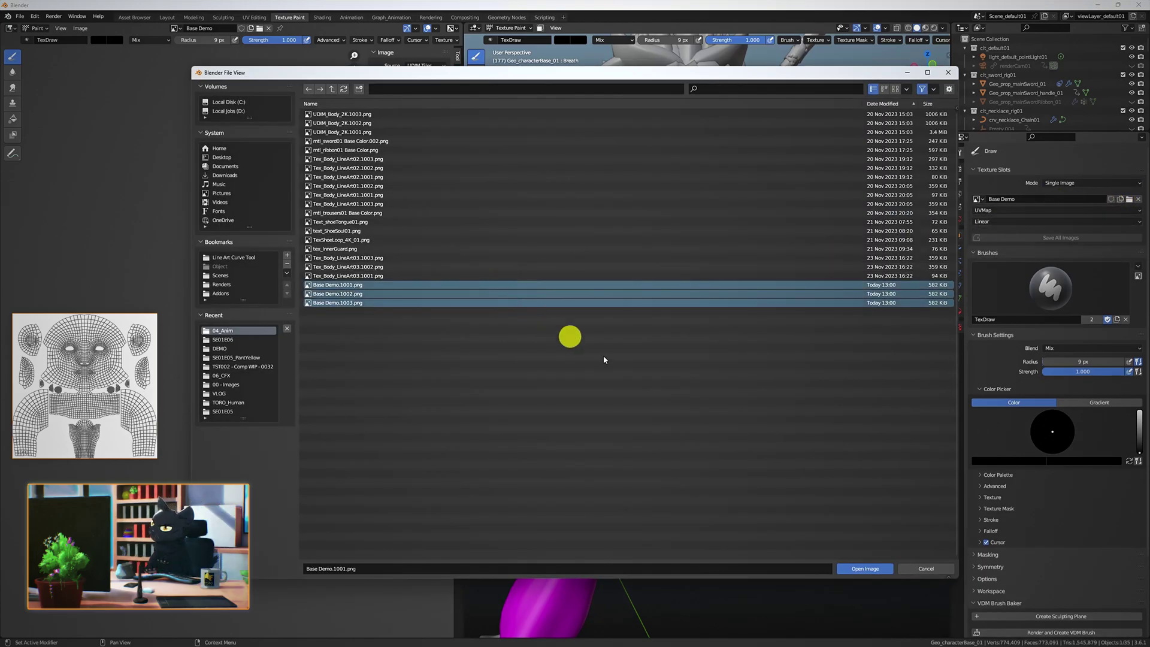
pyautogui.click(850, 574)
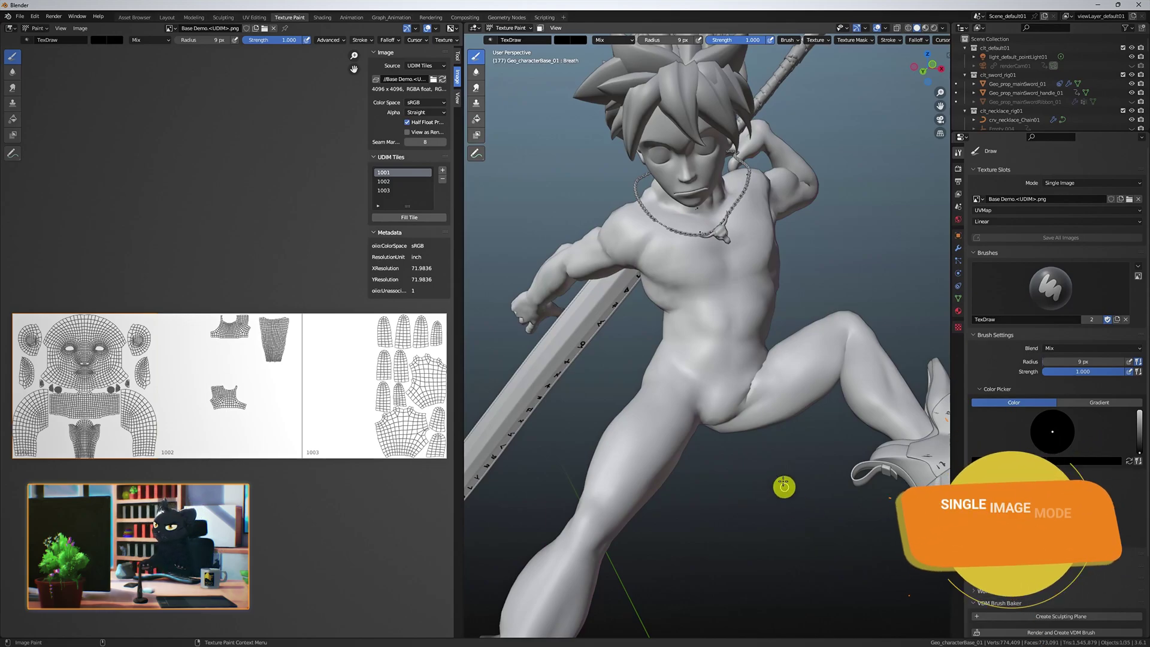
# Step: Paint a wavy test stroke from the torso across the raised thigh, and set the brush radius to 122 px
pyautogui.moveTo(747, 282)
pyautogui.mouseDown()
pyautogui.moveTo(806, 390)
pyautogui.moveTo(843, 381)
pyautogui.mouseUp()
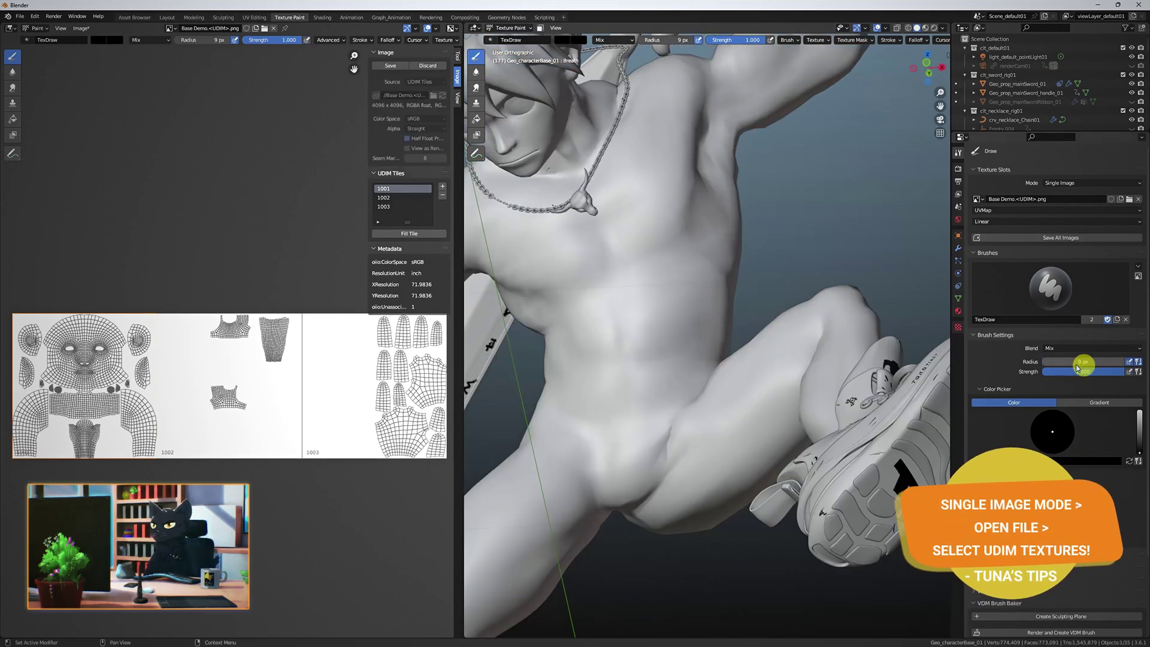
pyautogui.moveTo(1078, 362); pyautogui.dragTo(1103, 362)
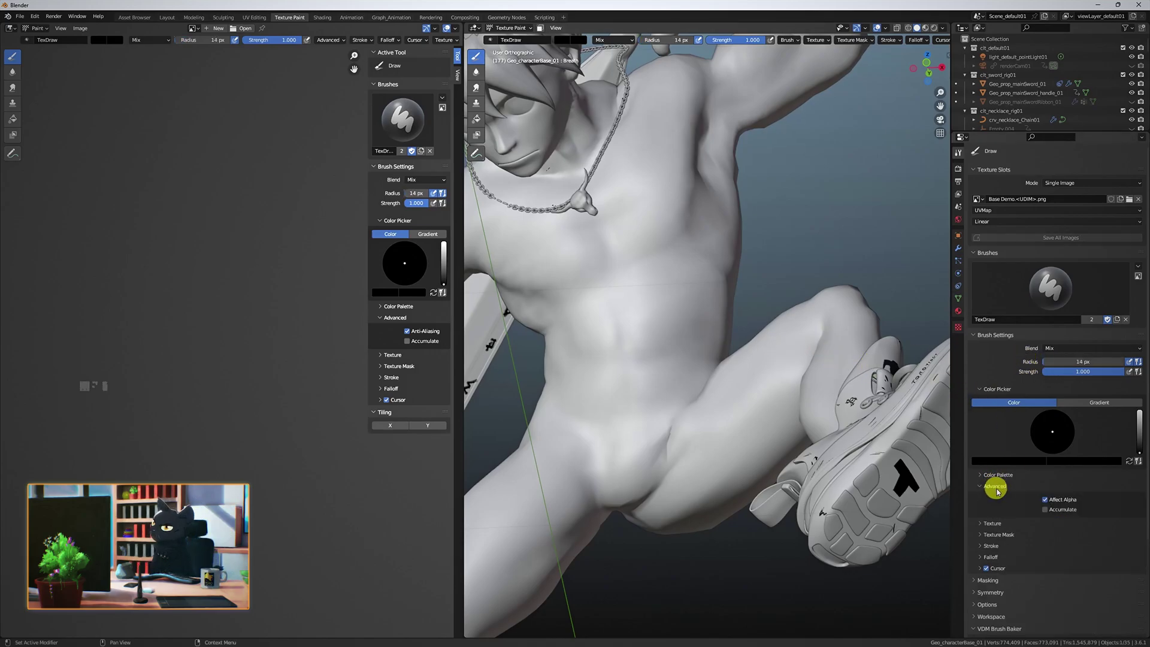
# Step: Reveal the brush's stroke settings and try strokes on the body before and after toggling pen pressure for spacing, undoing each stroke
pyautogui.click(996, 509)
pyautogui.click(996, 510)
pyautogui.scroll(-4, 1018, 437)
pyautogui.click(989, 435)
pyautogui.moveTo(689, 423); pyautogui.dragTo(821, 332)
pyautogui.hotkey('ctrl', 'z')
pyautogui.click(1138, 452)
pyautogui.moveTo(707, 440); pyautogui.dragTo(778, 391)
pyautogui.hotkey('ctrl', 'z')
# Step: Toggle pen pressure for the brush jitter and paint black test lines on the body and under the pectoral
pyautogui.click(1137, 500)
pyautogui.moveTo(731, 428); pyautogui.dragTo(792, 383)
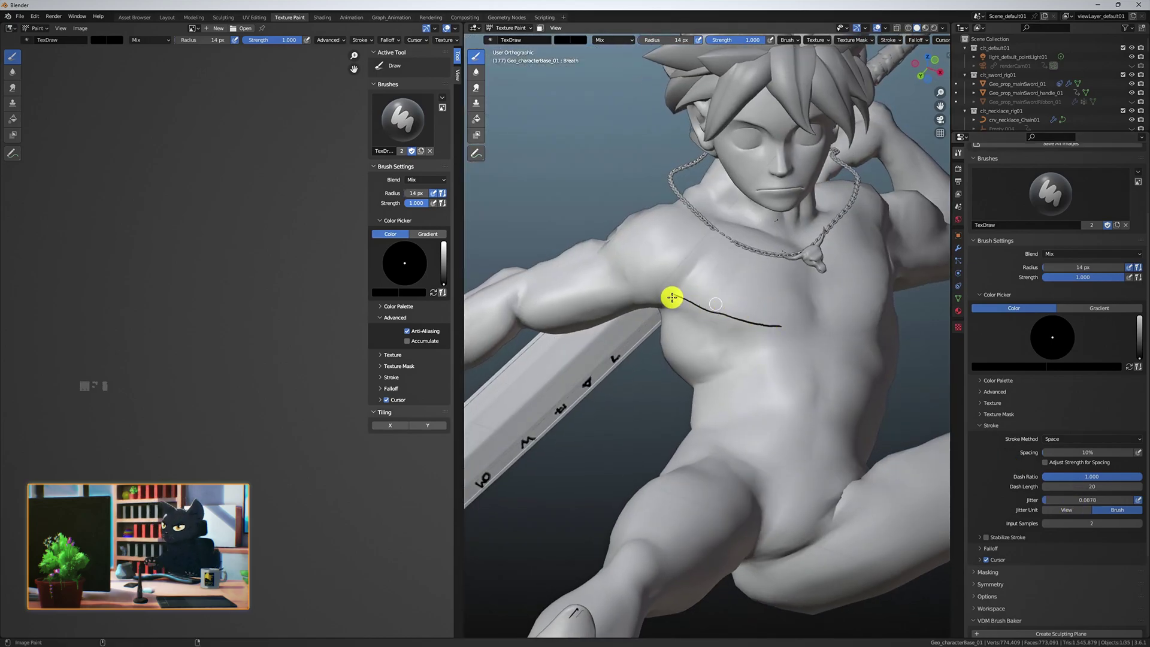
pyautogui.moveTo(730, 312); pyautogui.dragTo(715, 311, button='middle')
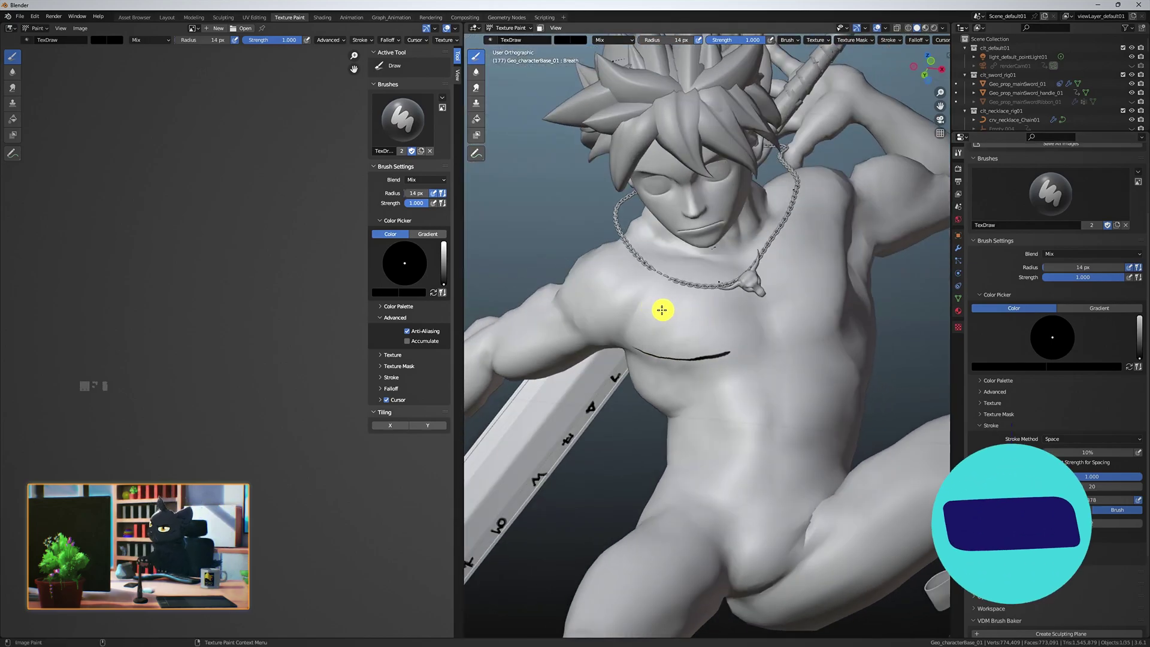
pyautogui.moveTo(651, 329); pyautogui.dragTo(682, 320, button='middle')
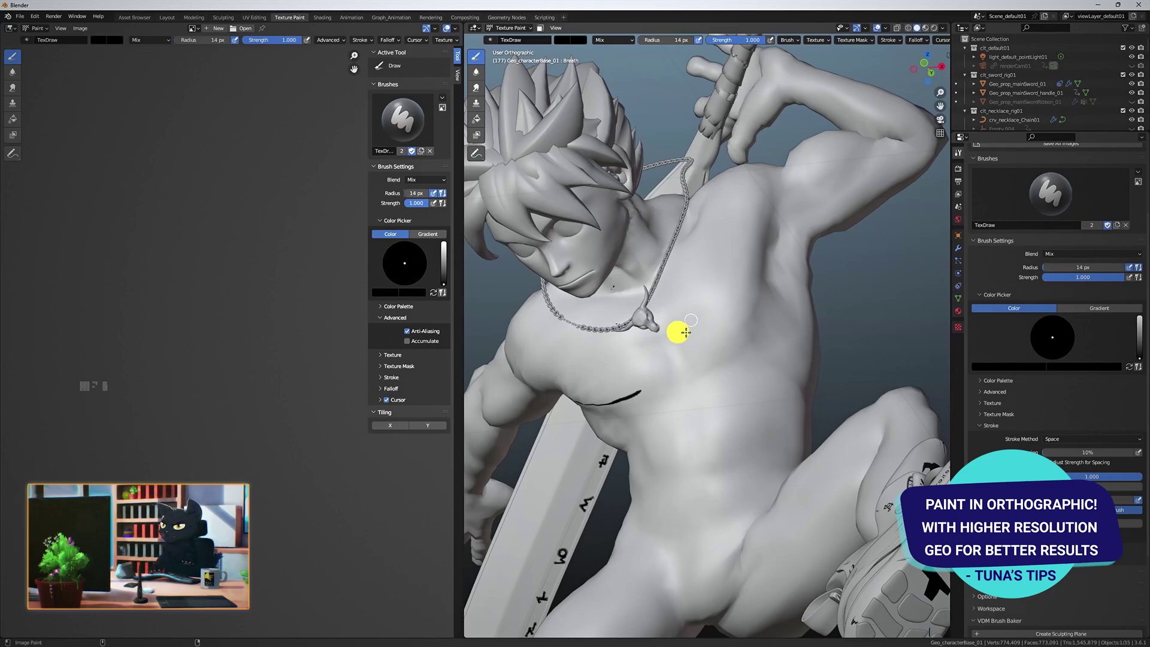
# Step: Raise the viewport level of the body's Multires modifier by three levels and return to the brush settings
pyautogui.click(958, 248)
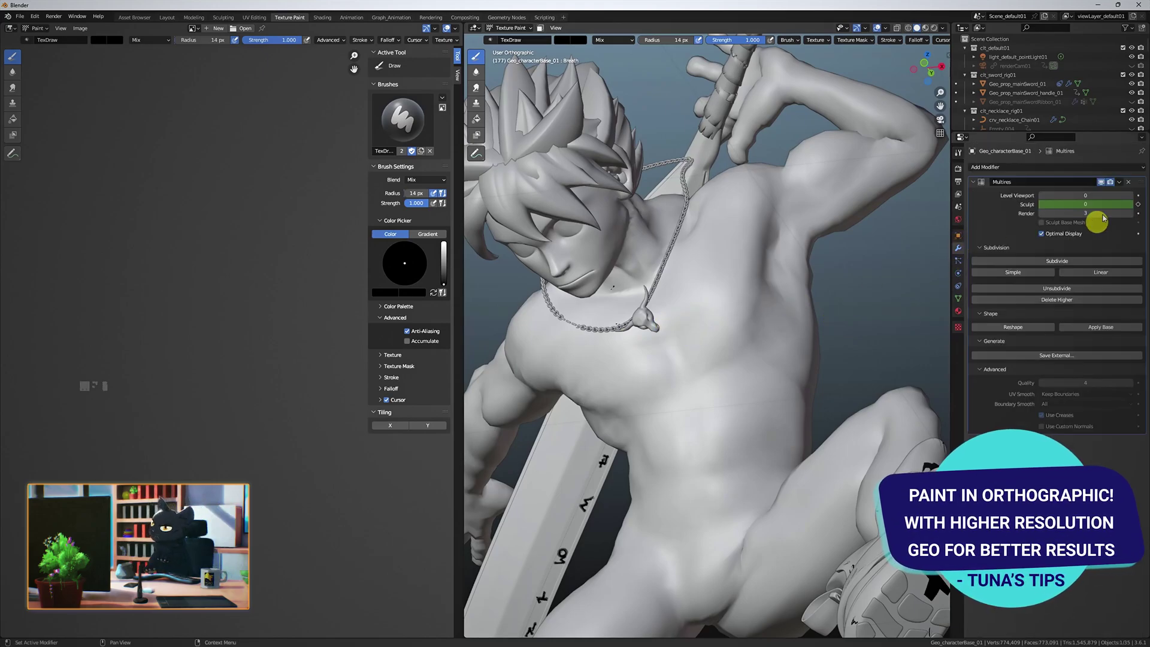
pyautogui.click(1129, 196)
pyautogui.click(1129, 196)
pyautogui.click(1124, 194)
pyautogui.click(958, 155)
# Step: Paint thin black muscle lines over the chest, pectorals and abdomen, toggling pen pressure for jitter before the last stroke
pyautogui.moveTo(755, 281)
pyautogui.mouseDown(button='middle')
pyautogui.moveTo(657, 333)
pyautogui.moveTo(670, 336)
pyautogui.moveTo(683, 291)
pyautogui.mouseUp(button='middle')
pyautogui.moveTo(682, 292); pyautogui.dragTo(767, 298)
pyautogui.moveTo(768, 298)
pyautogui.mouseDown(button='middle')
pyautogui.moveTo(752, 354)
pyautogui.moveTo(691, 320)
pyautogui.mouseUp(button='middle')
pyautogui.moveTo(769, 314); pyautogui.dragTo(627, 399, button='middle')
pyautogui.moveTo(678, 252); pyautogui.dragTo(789, 274, button='middle')
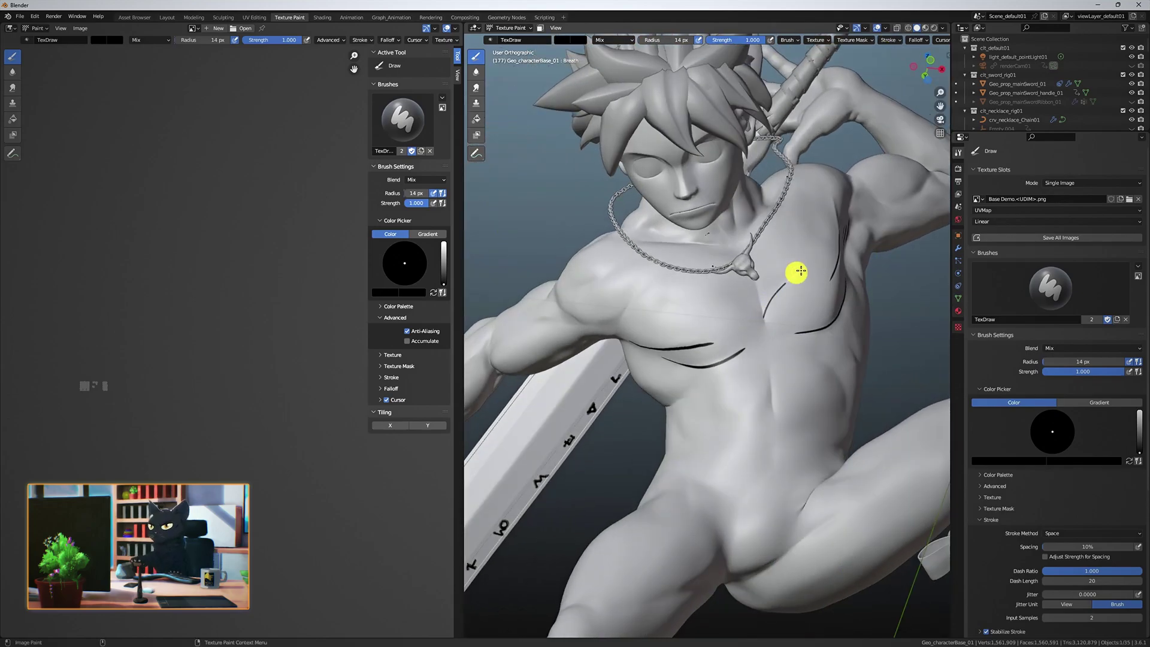
pyautogui.moveTo(761, 404); pyautogui.dragTo(810, 430, button='middle')
pyautogui.click(1138, 595)
pyautogui.moveTo(699, 275)
pyautogui.mouseDown(button='middle')
pyautogui.moveTo(599, 357)
pyautogui.moveTo(804, 478)
pyautogui.moveTo(839, 432)
pyautogui.moveTo(669, 212)
pyautogui.moveTo(613, 288)
pyautogui.moveTo(680, 347)
pyautogui.moveTo(747, 293)
pyautogui.moveTo(792, 291)
pyautogui.moveTo(739, 226)
pyautogui.moveTo(721, 272)
pyautogui.mouseUp(button='middle')
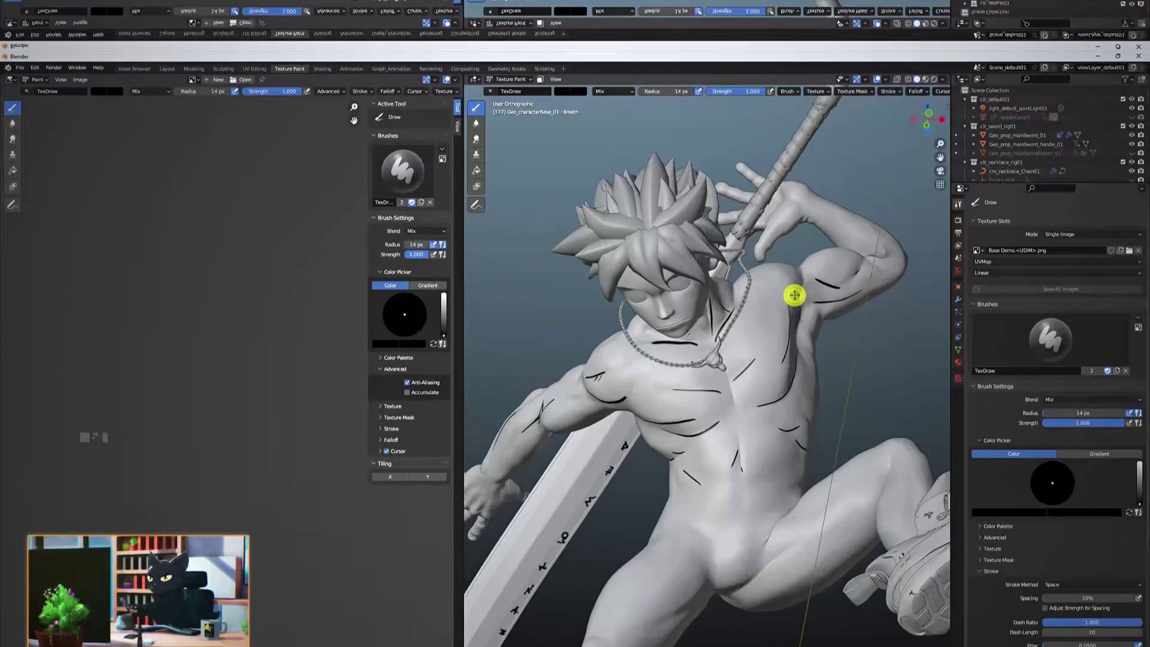
# Step: Switch to the Shading workspace and add an Image Texture node beside the Emission node in the body's material
pyautogui.hotkey('ctrl', 'pagedown')
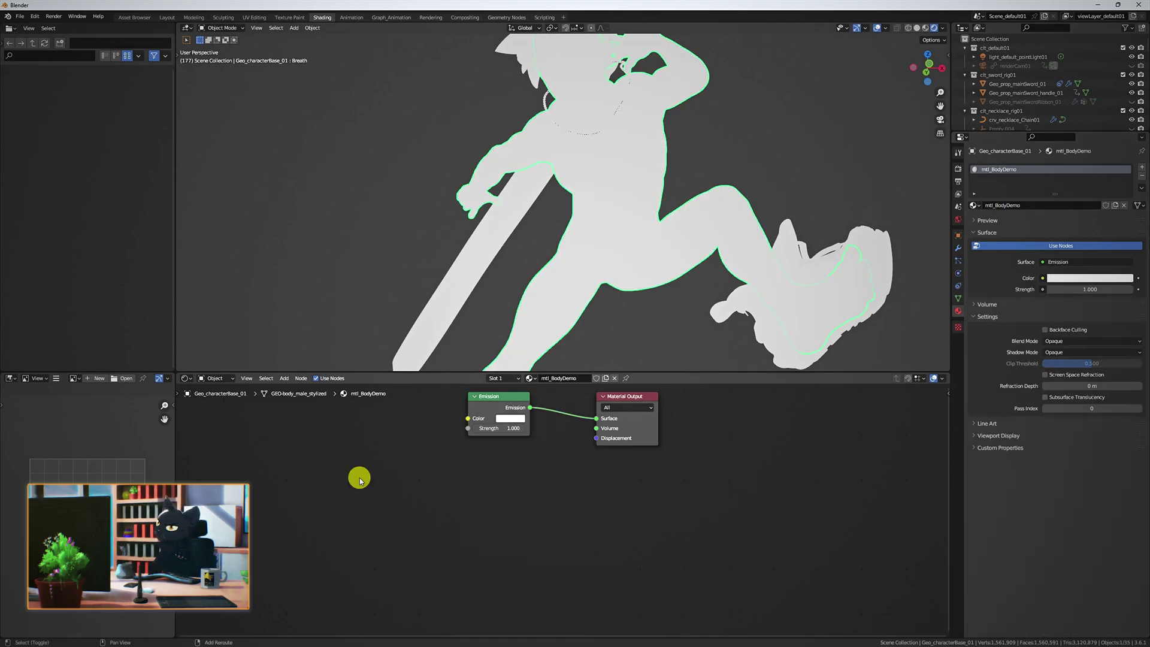
pyautogui.hotkey('shift', 'a')
pyautogui.click(359, 477)
pyautogui.write('image')
pyautogui.press('Return')
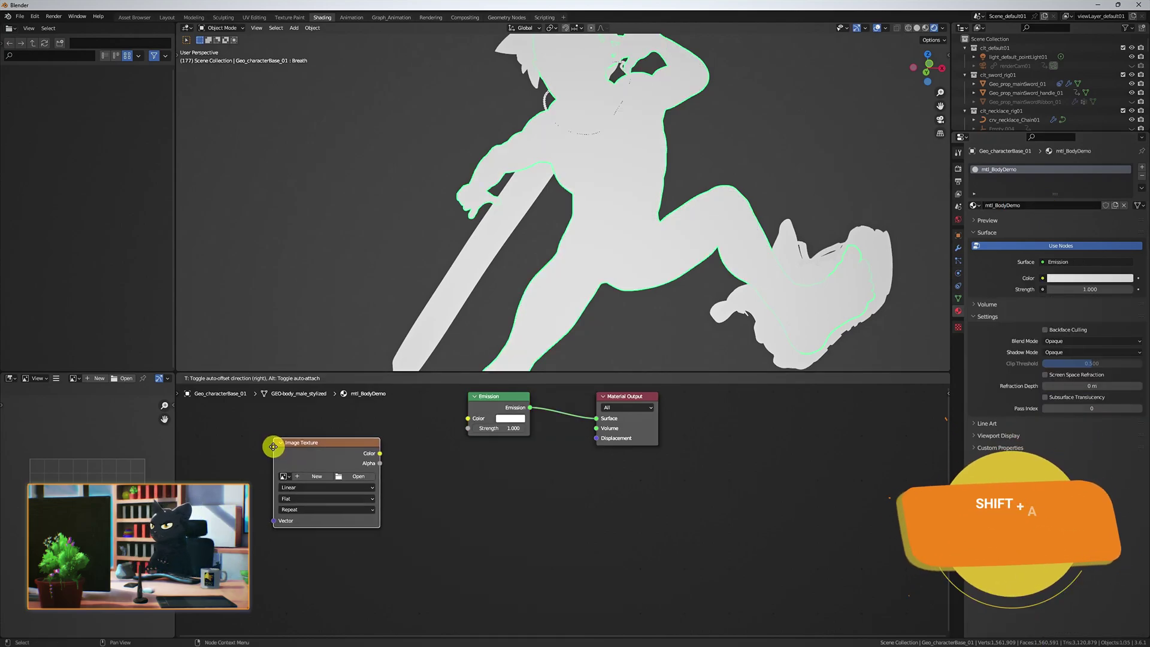
pyautogui.click(271, 443)
# Step: Load Base Demo.1001.png, Base Demo.1002.png and Base Demo.1003.png into the Image Texture node
pyautogui.click(339, 474)
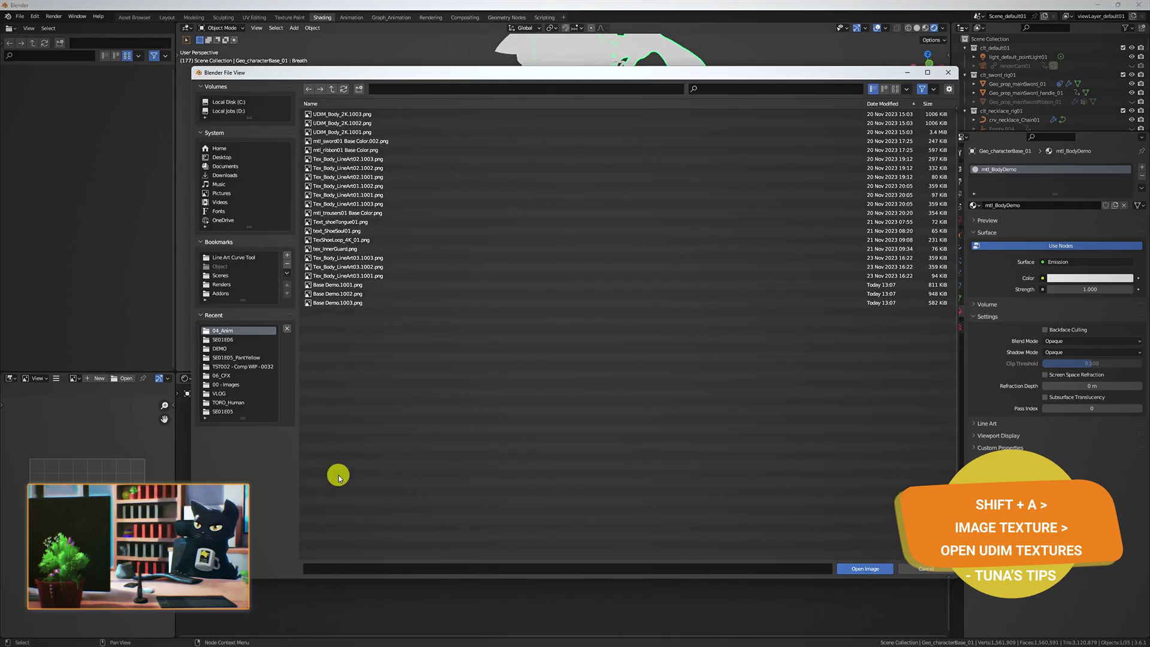
pyautogui.click(362, 286)
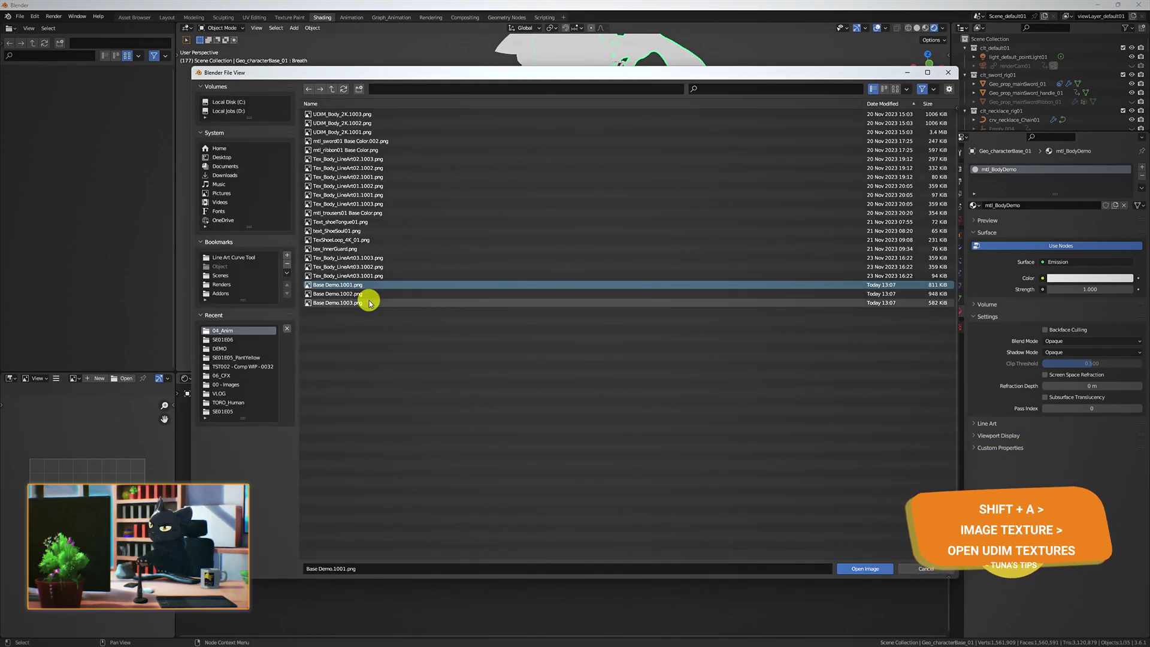
pyautogui.keyDown('shift'); pyautogui.click(368, 302); pyautogui.keyUp('shift')
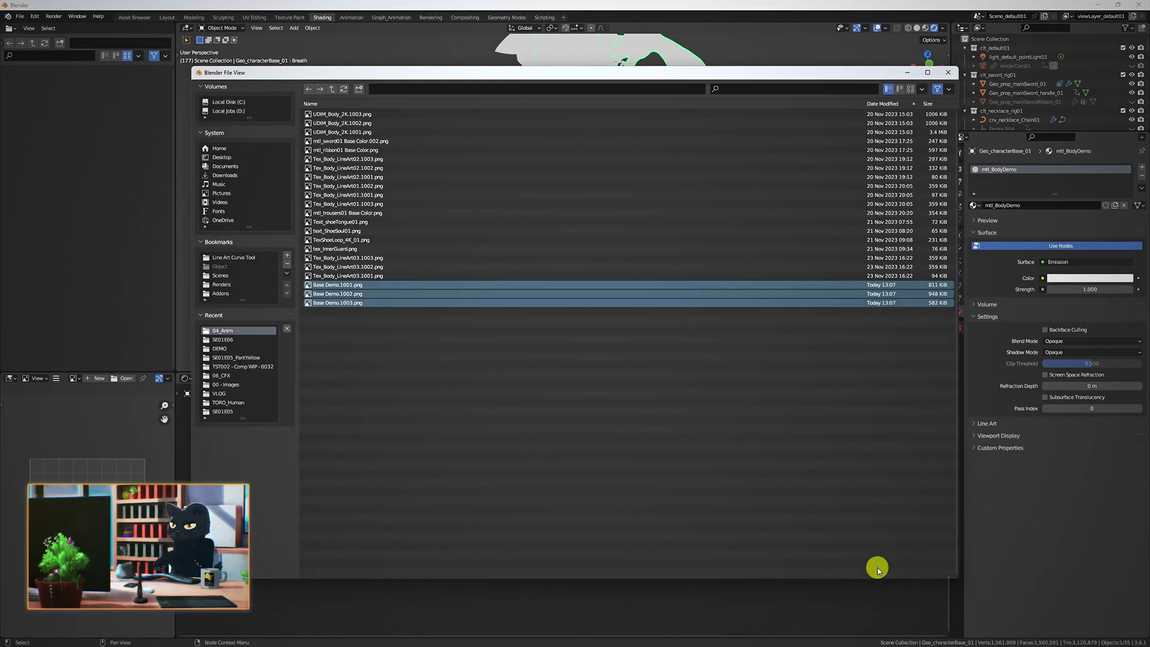
pyautogui.click(873, 568)
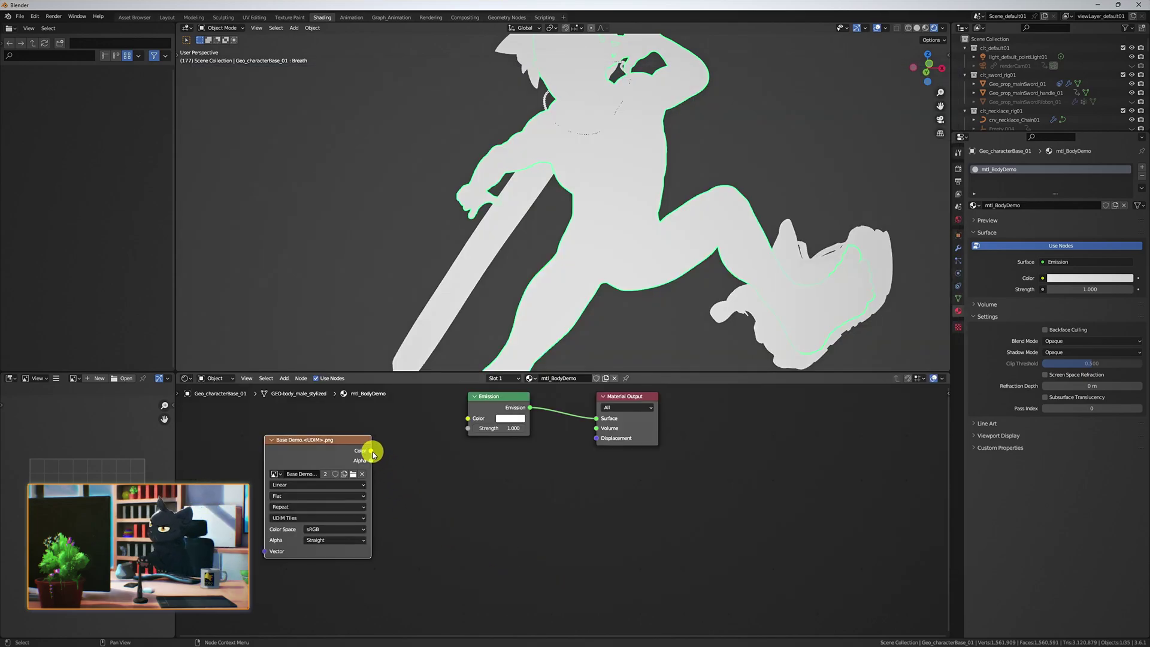
# Step: Connect the Base Demo image texture's Color output to the Emission node's Color input in the body material
pyautogui.moveTo(372, 451); pyautogui.dragTo(469, 419)
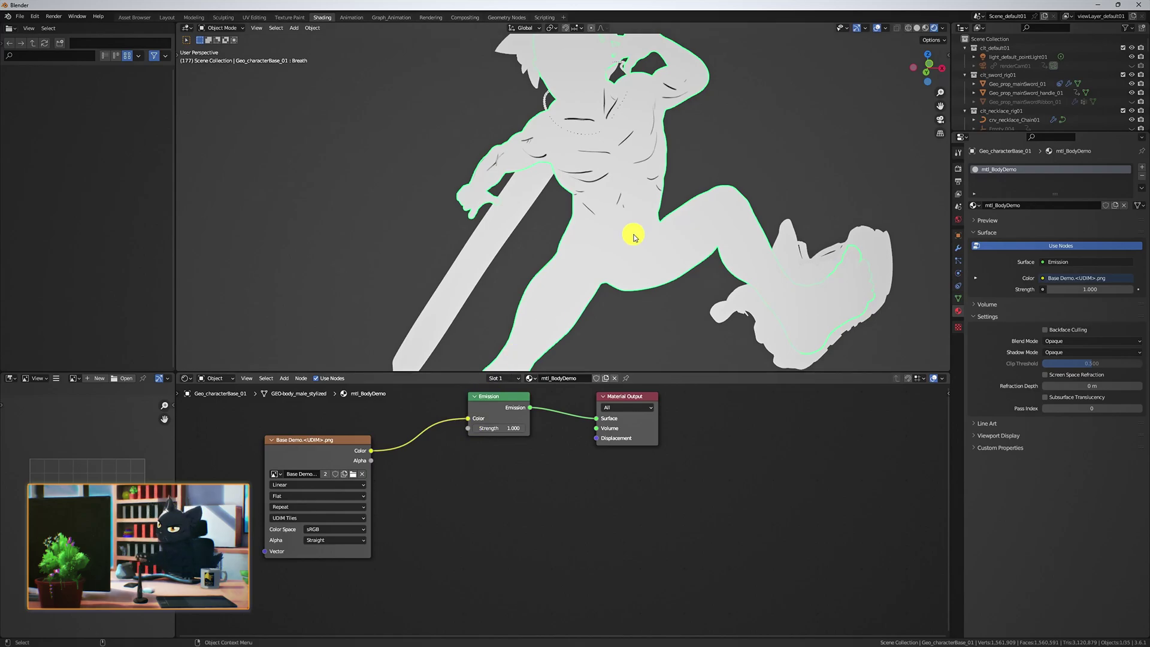
pyautogui.moveTo(634, 341); pyautogui.dragTo(693, 277, button='middle')
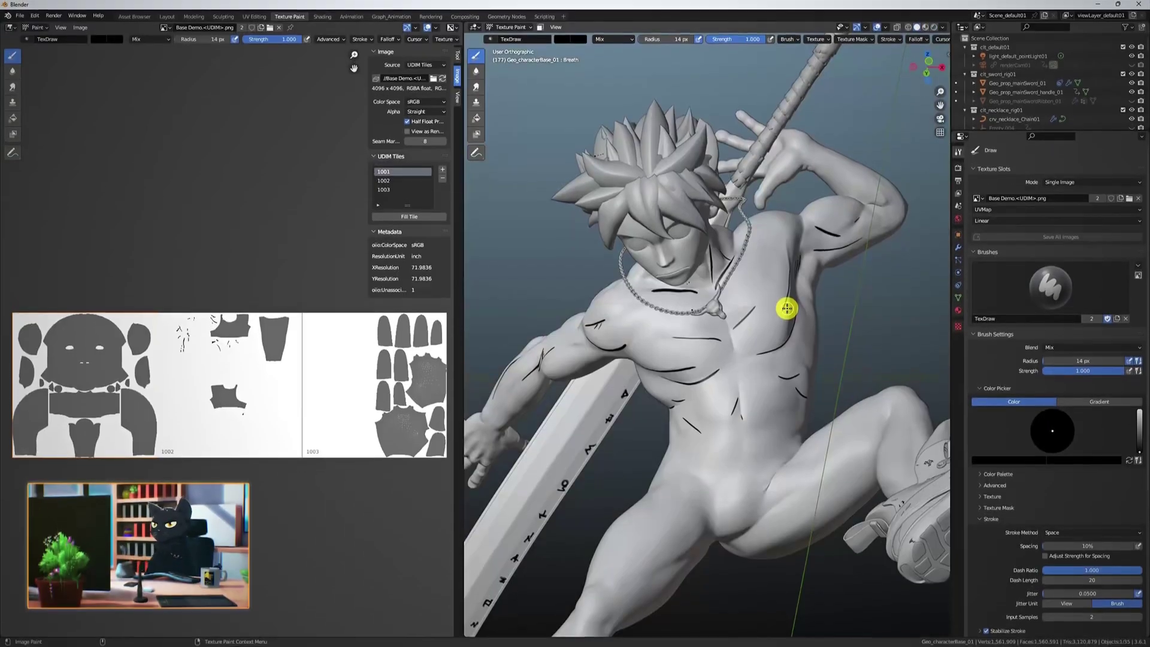
# Step: Examine the painted line art on the character's torso, legs and sword from several angles
pyautogui.moveTo(701, 407)
pyautogui.mouseDown()
pyautogui.moveTo(727, 379)
pyautogui.moveTo(759, 375)
pyautogui.mouseUp()
pyautogui.moveTo(760, 374); pyautogui.dragTo(765, 324, button='middle')
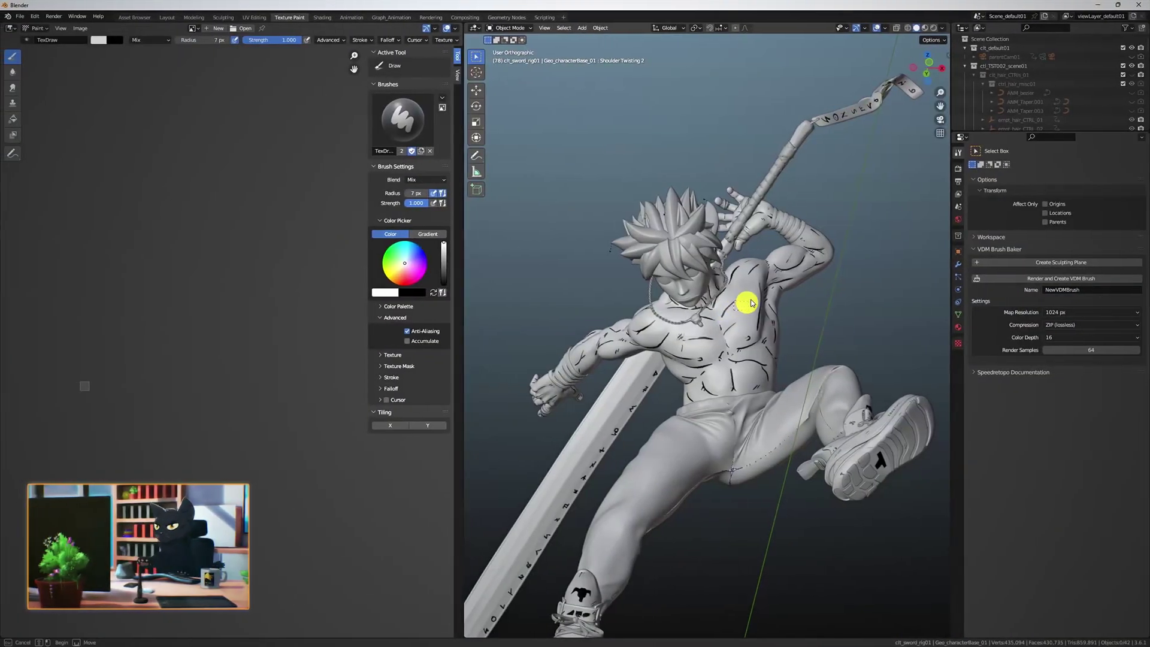
pyautogui.moveTo(799, 342)
pyautogui.mouseDown(button='middle')
pyautogui.moveTo(849, 328)
pyautogui.moveTo(878, 341)
pyautogui.moveTo(799, 315)
pyautogui.moveTo(796, 334)
pyautogui.moveTo(775, 291)
pyautogui.moveTo(809, 325)
pyautogui.moveTo(798, 326)
pyautogui.moveTo(868, 367)
pyautogui.moveTo(727, 497)
pyautogui.moveTo(868, 416)
pyautogui.moveTo(752, 357)
pyautogui.moveTo(796, 452)
pyautogui.moveTo(725, 410)
pyautogui.moveTo(691, 412)
pyautogui.moveTo(819, 422)
pyautogui.moveTo(792, 404)
pyautogui.moveTo(803, 437)
pyautogui.mouseUp(button='middle')
pyautogui.scroll(8, 757, 395)
pyautogui.moveTo(659, 298)
pyautogui.mouseDown(button='middle')
pyautogui.moveTo(716, 350)
pyautogui.moveTo(709, 396)
pyautogui.moveTo(742, 398)
pyautogui.mouseUp(button='middle')
pyautogui.scroll(-6, 714, 356)
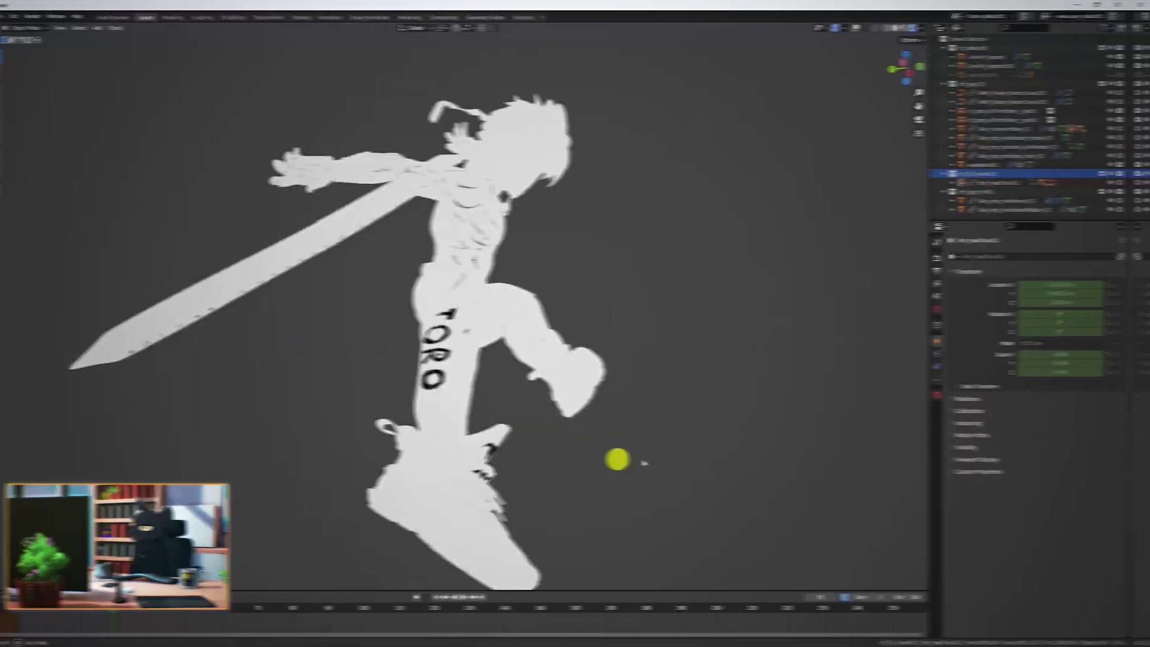
pyautogui.moveTo(616, 457); pyautogui.dragTo(739, 482, button='middle')
pyautogui.scroll(5, 546, 373)
pyautogui.moveTo(547, 373); pyautogui.dragTo(557, 441, button='middle')
pyautogui.scroll(3, 610, 354)
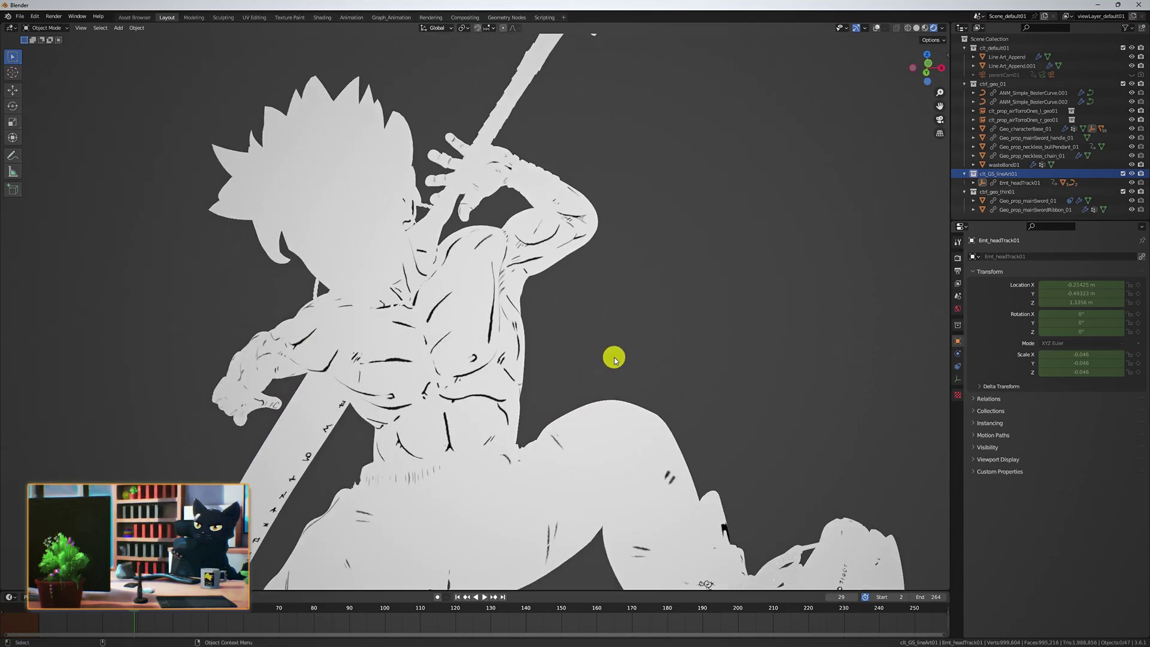
# Step: Look through the camera, enable Overscan in the scene's output format and expand its settings
pyautogui.press('KP_0')
pyautogui.scroll(4, 668, 334)
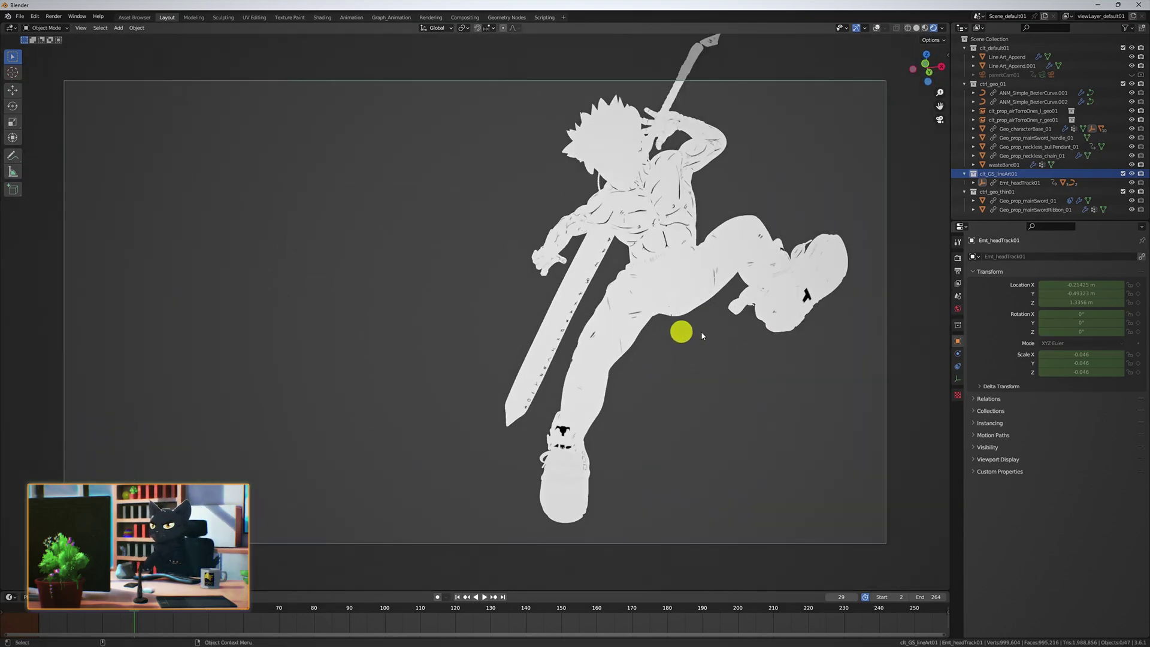
pyautogui.click(959, 273)
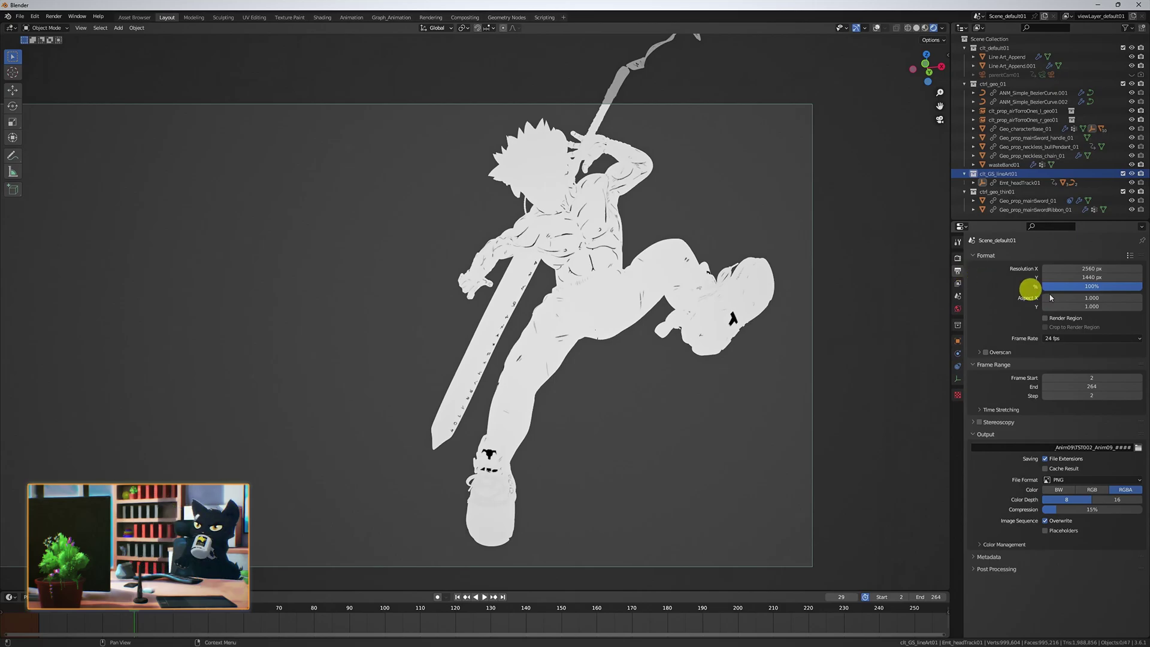
pyautogui.click(985, 353)
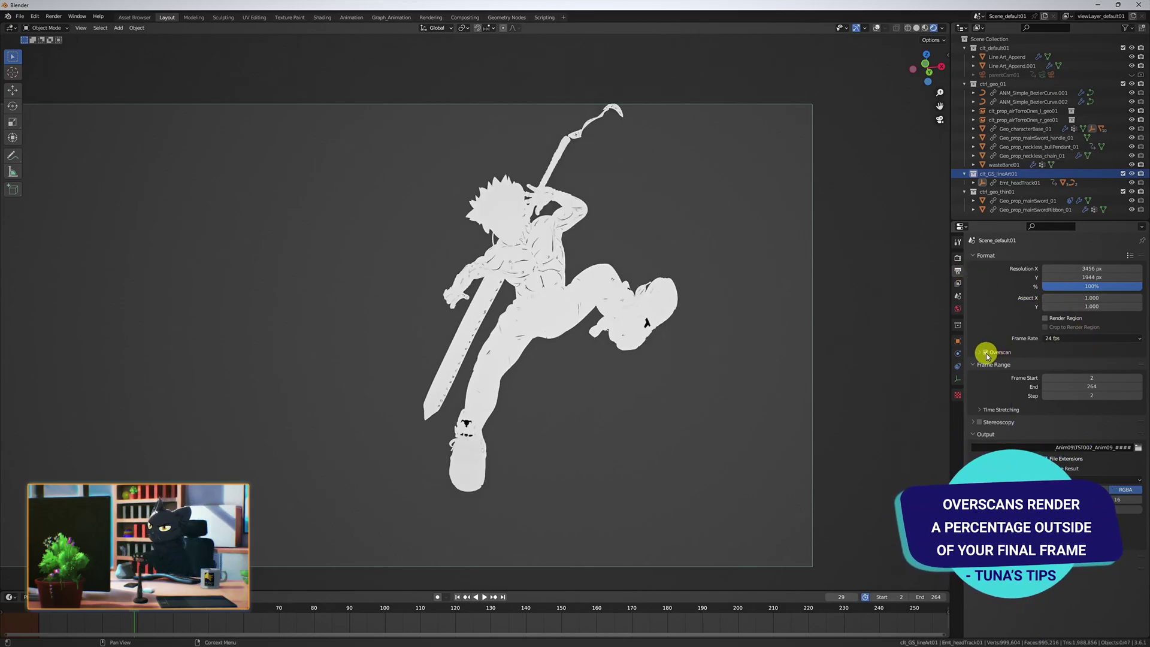
pyautogui.click(979, 353)
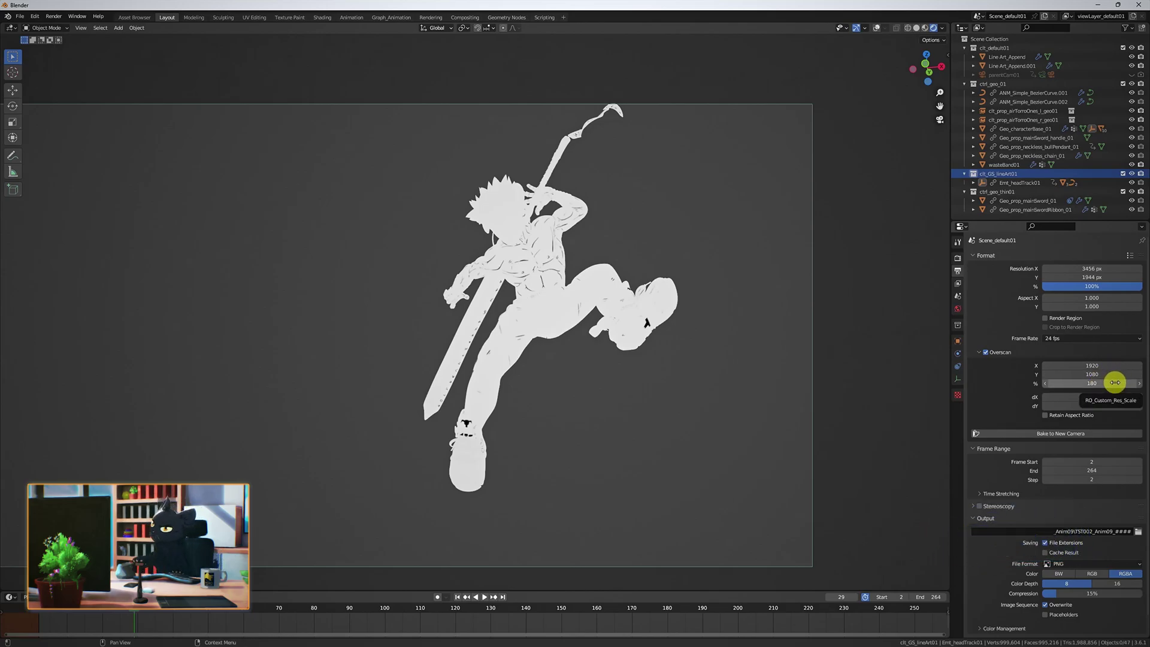
# Step: Compare the camera framing with Overscan off and on, leaving it enabled
pyautogui.click(986, 353)
pyautogui.click(986, 353)
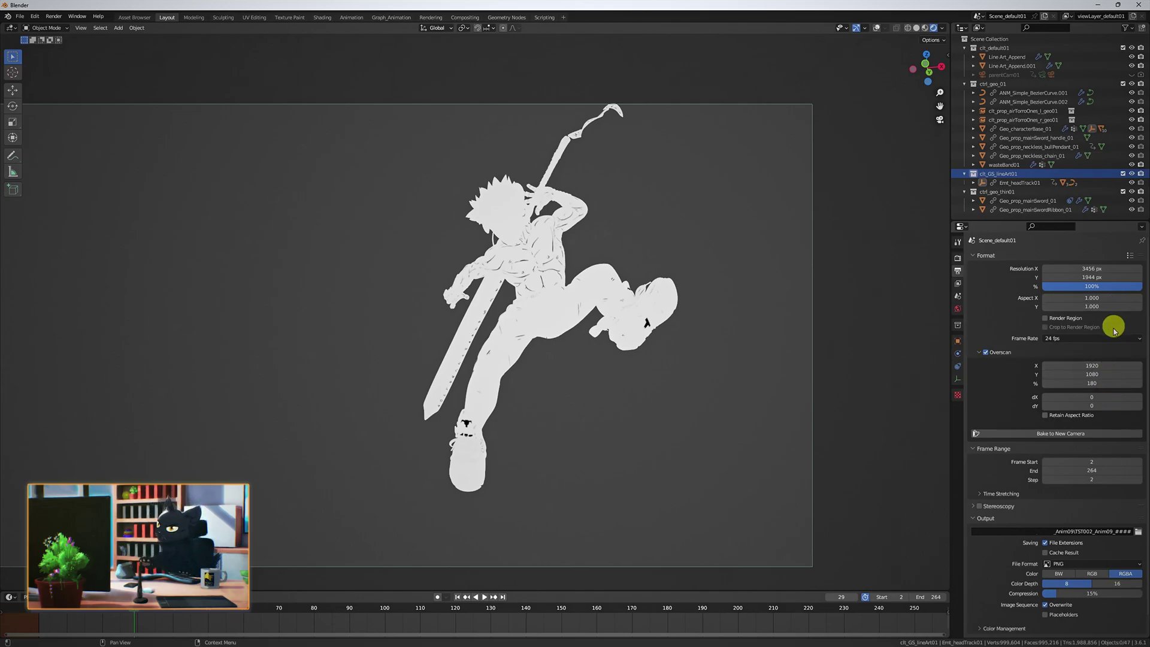
pyautogui.click(986, 352)
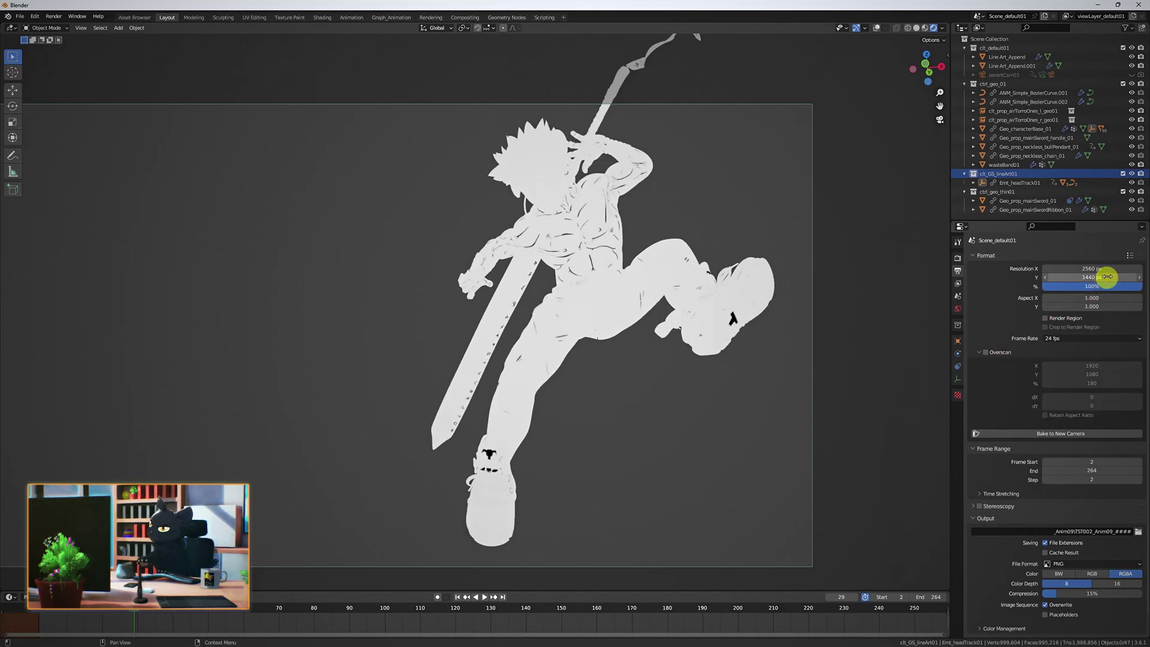
pyautogui.click(986, 352)
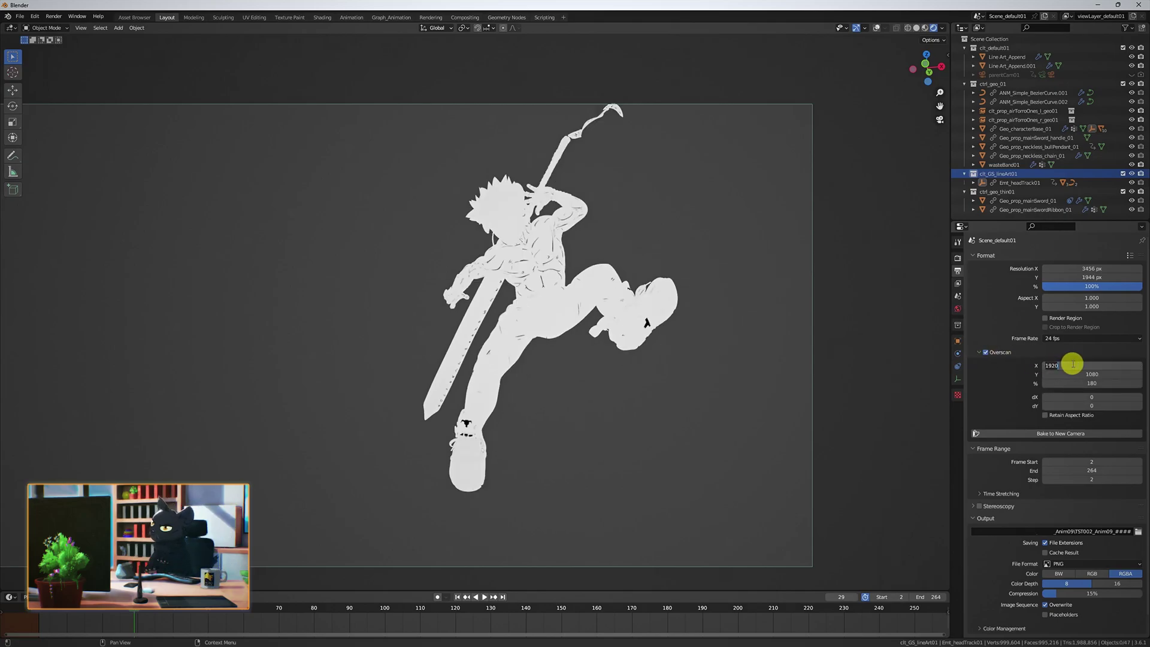
# Step: Set the Overscan base resolution to 2560 × 1440 and try scales of 110 and 120 percent before settling on 150
pyautogui.press('Tab')
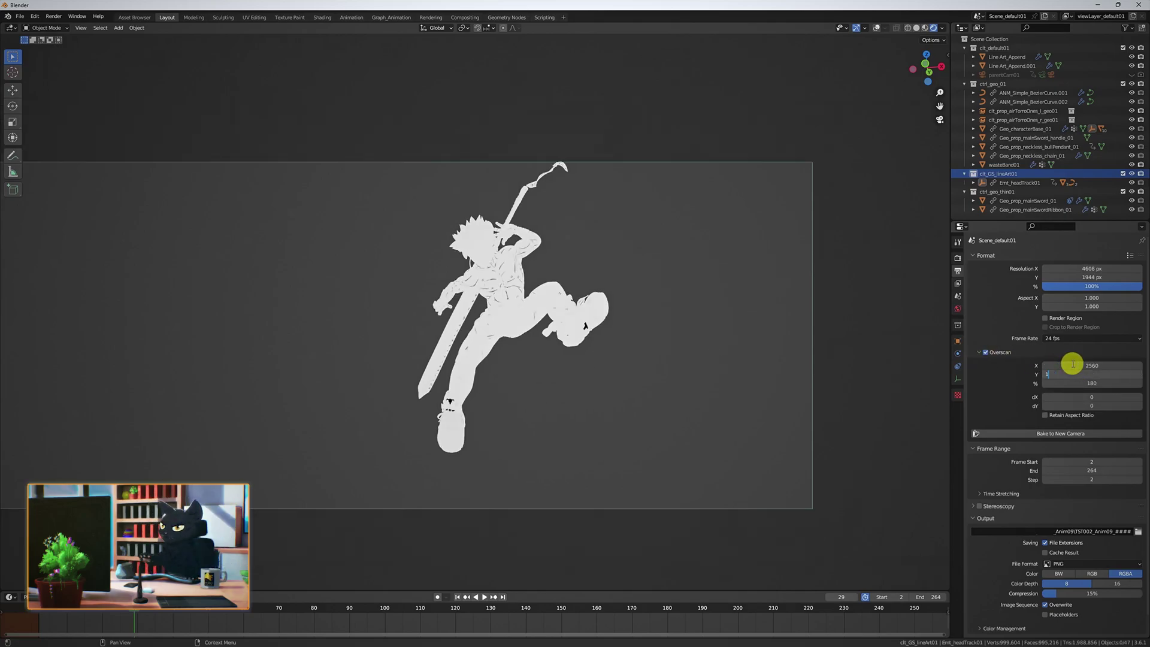
pyautogui.press('Return')
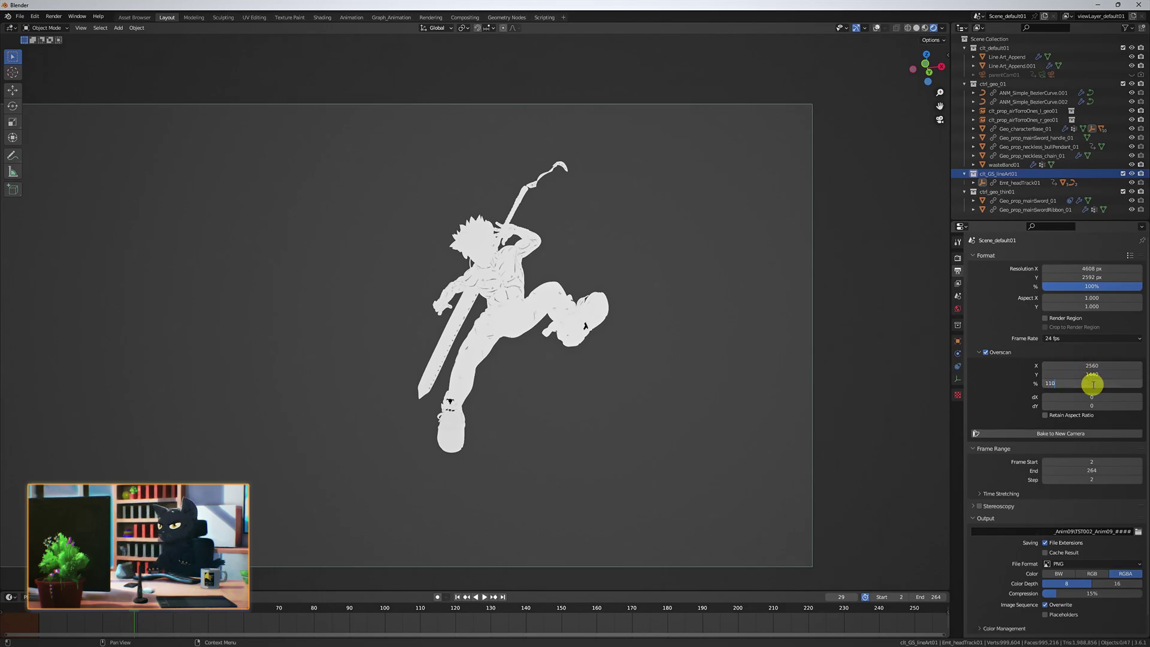
pyautogui.press('Return')
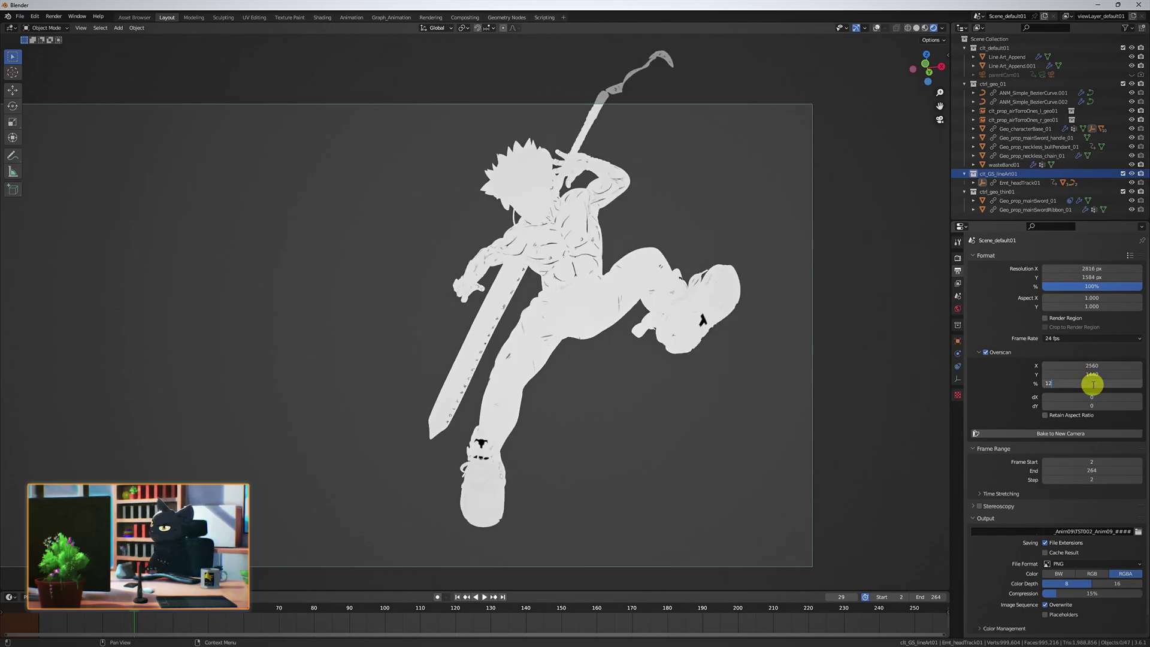
pyautogui.press('Return')
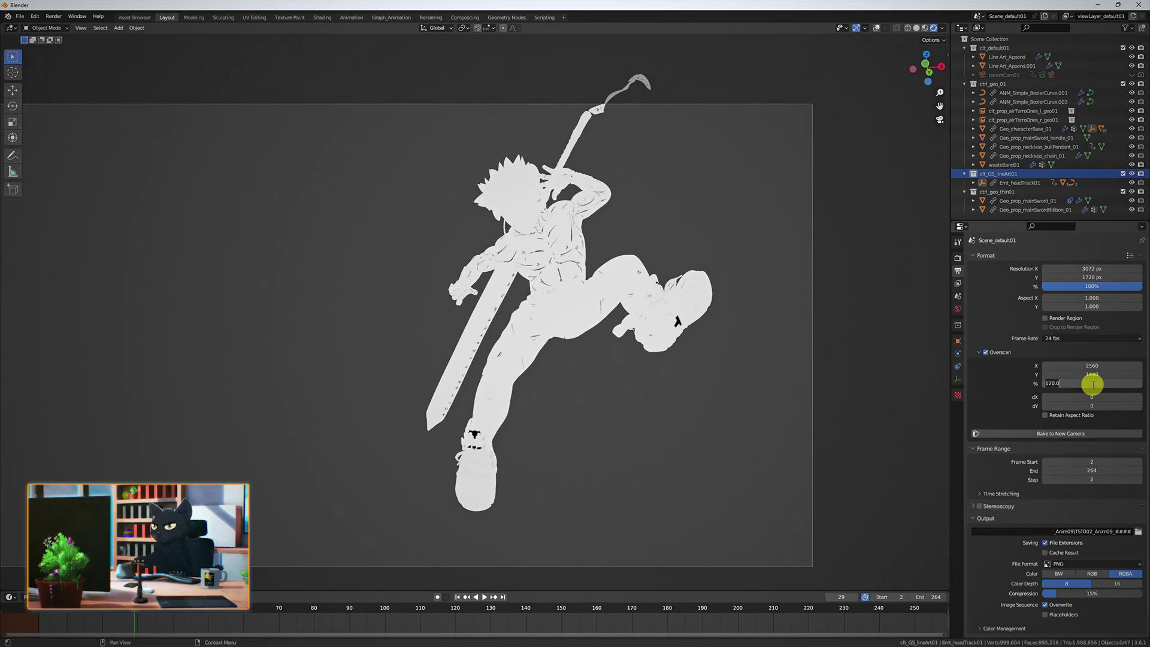
pyautogui.press('Return')
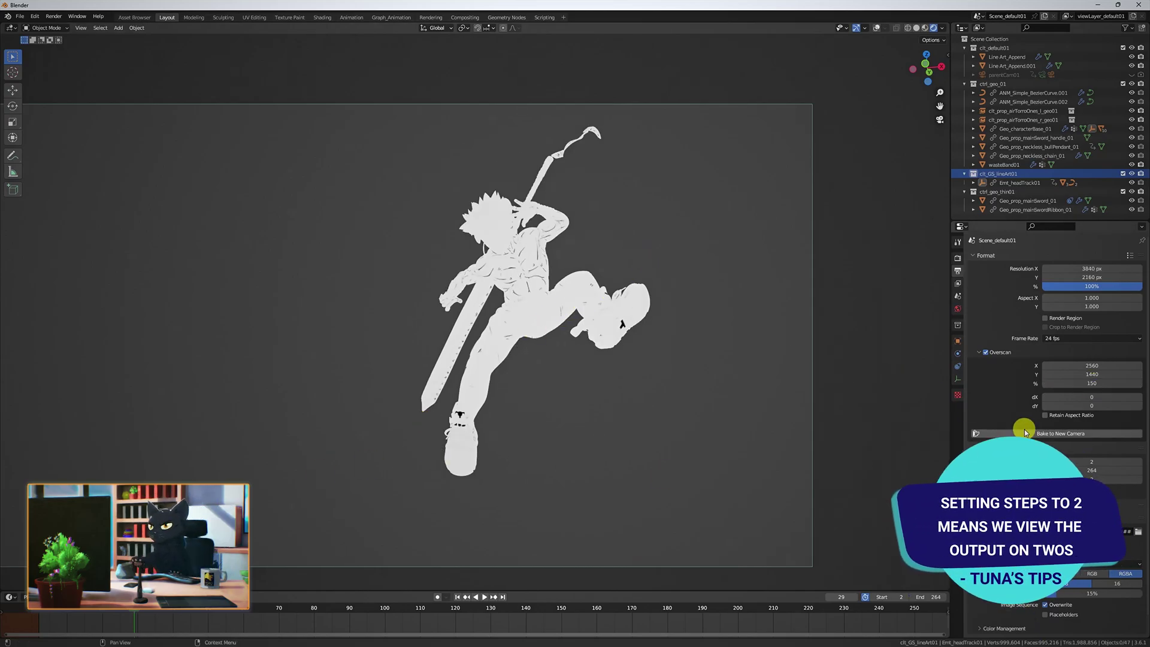
pyautogui.click(981, 352)
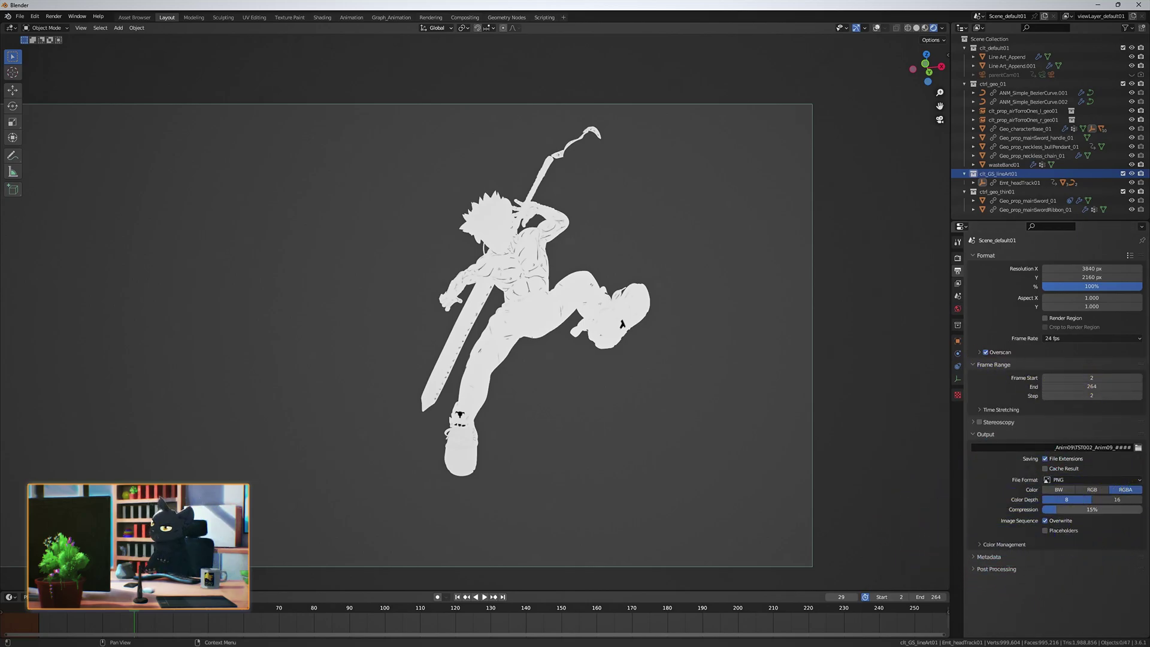
# Step: Inspect the generated outlines and painted lines on the character, sword and shoes at frame 96
pyautogui.click(703, 349)
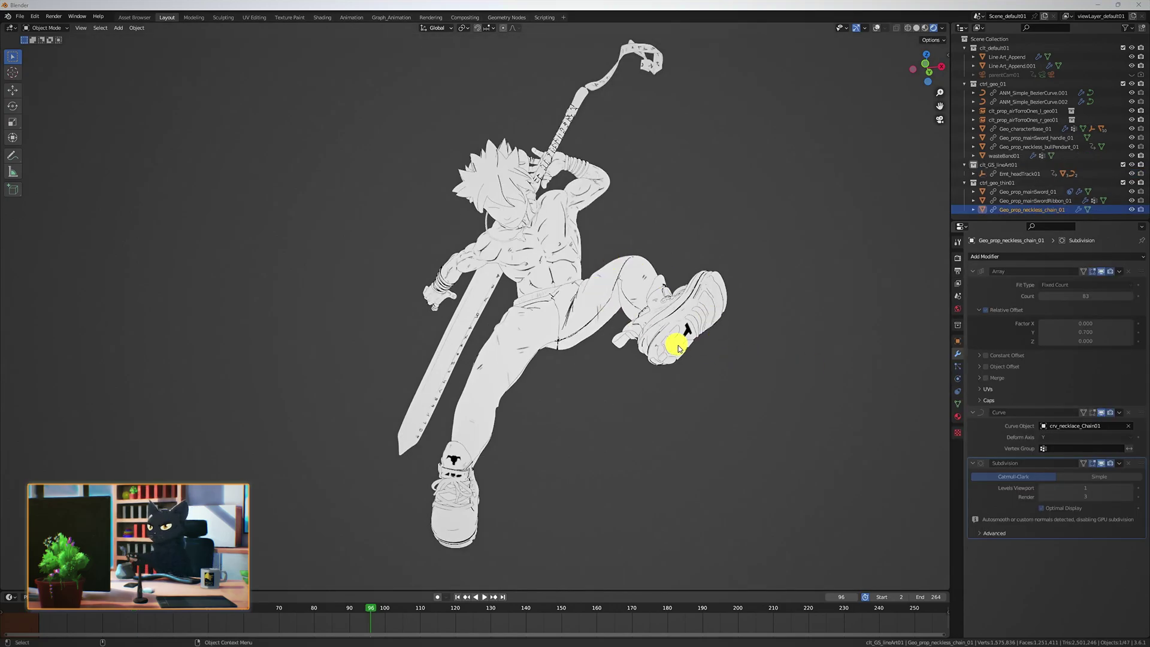
pyautogui.scroll(4, 698, 436)
pyautogui.scroll(-4, 698, 436)
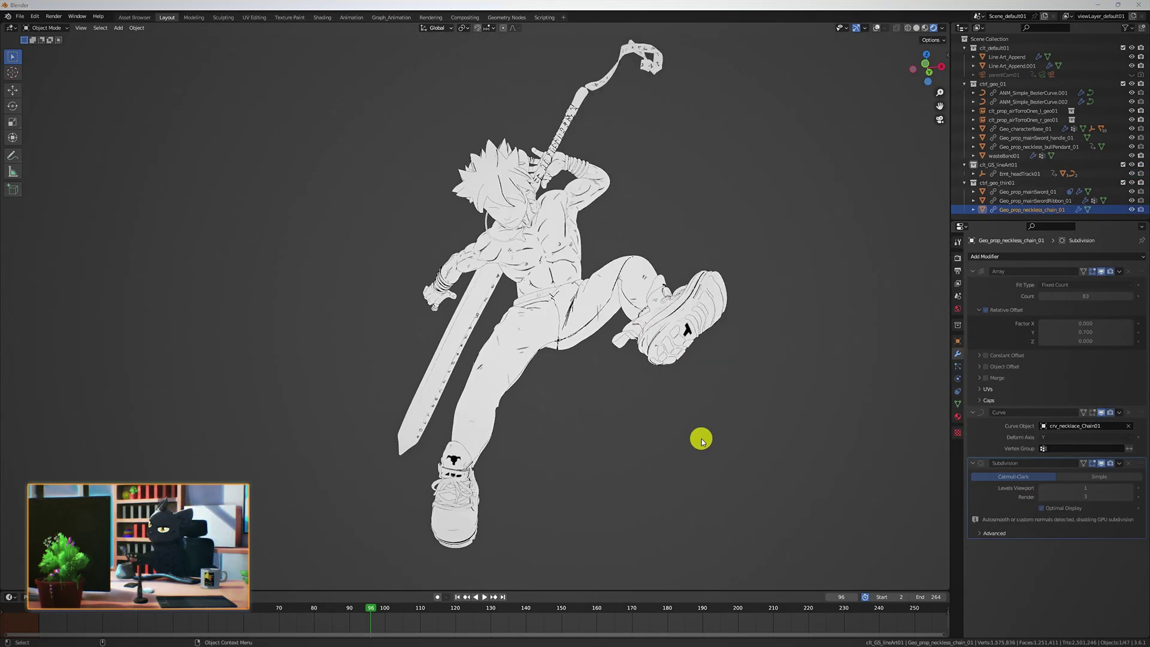
pyautogui.scroll(6, 697, 434)
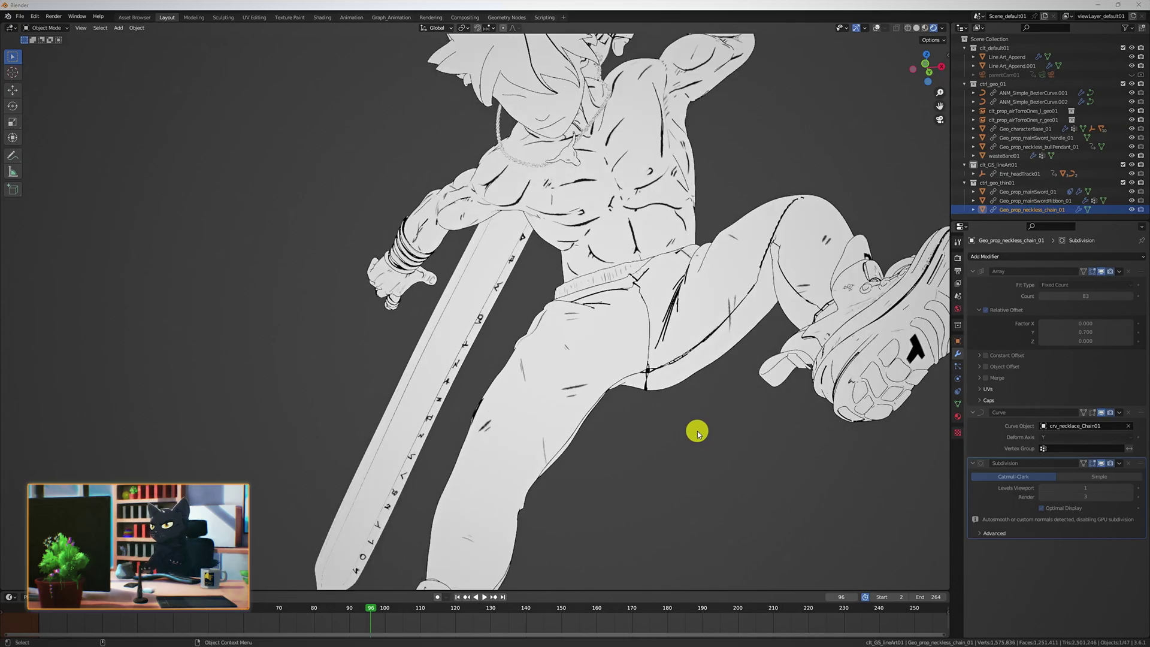
pyautogui.moveTo(696, 431); pyautogui.dragTo(713, 436)
pyautogui.click(733, 442)
pyautogui.keyDown('alt'); pyautogui.moveTo(752, 442); pyautogui.dragTo(480, 502, button='middle'); pyautogui.keyUp('alt')
pyautogui.moveTo(651, 445); pyautogui.dragTo(797, 206, button='middle')
pyautogui.scroll(-2, 763, 237)
# Step: Move Geo_prop_mainSword_handle_01 into the clt_geo_thin01 collection for thinner lines and review the sword handle
pyautogui.click(1045, 138)
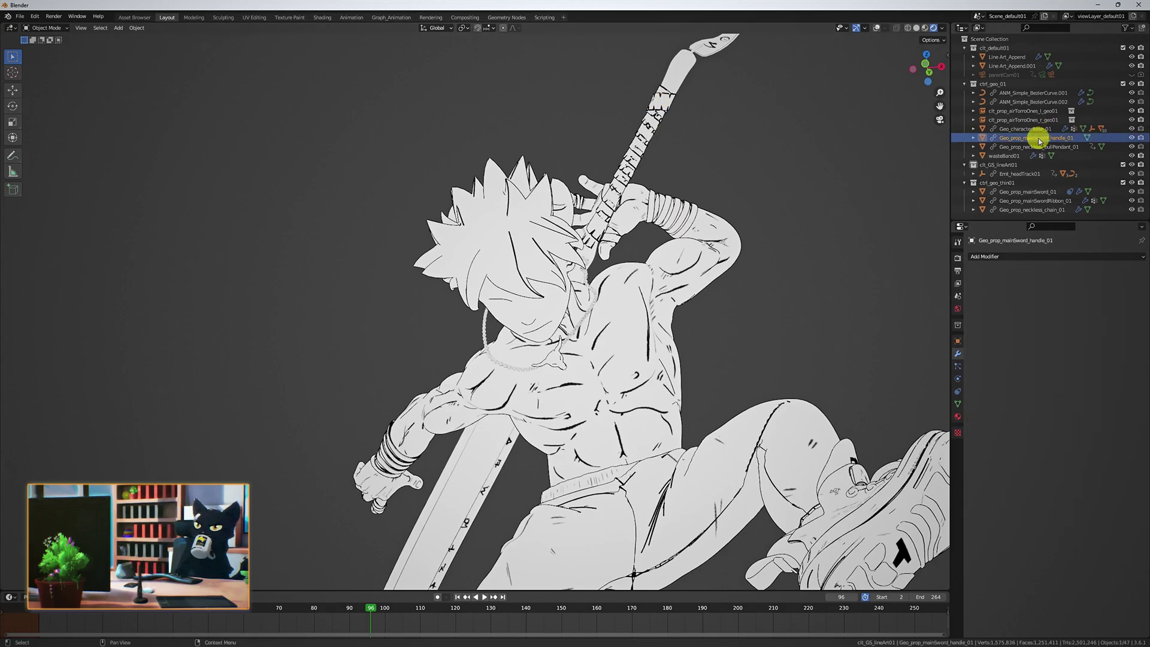
pyautogui.moveTo(1037, 136); pyautogui.dragTo(1006, 185)
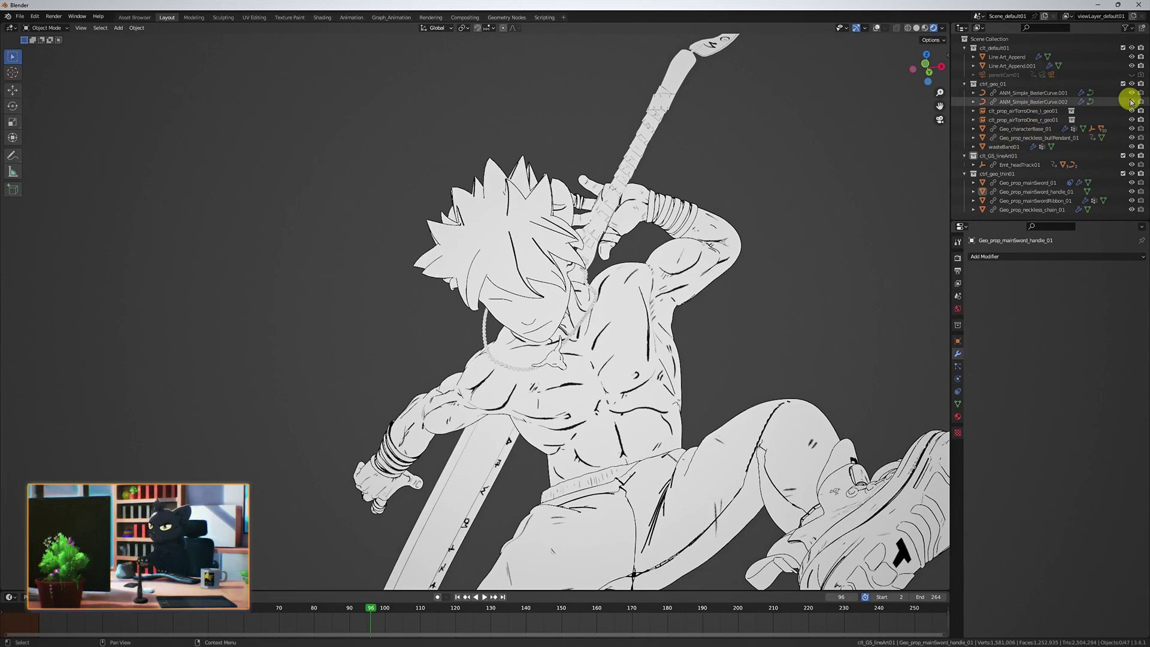
pyautogui.scroll(-2, 849, 212)
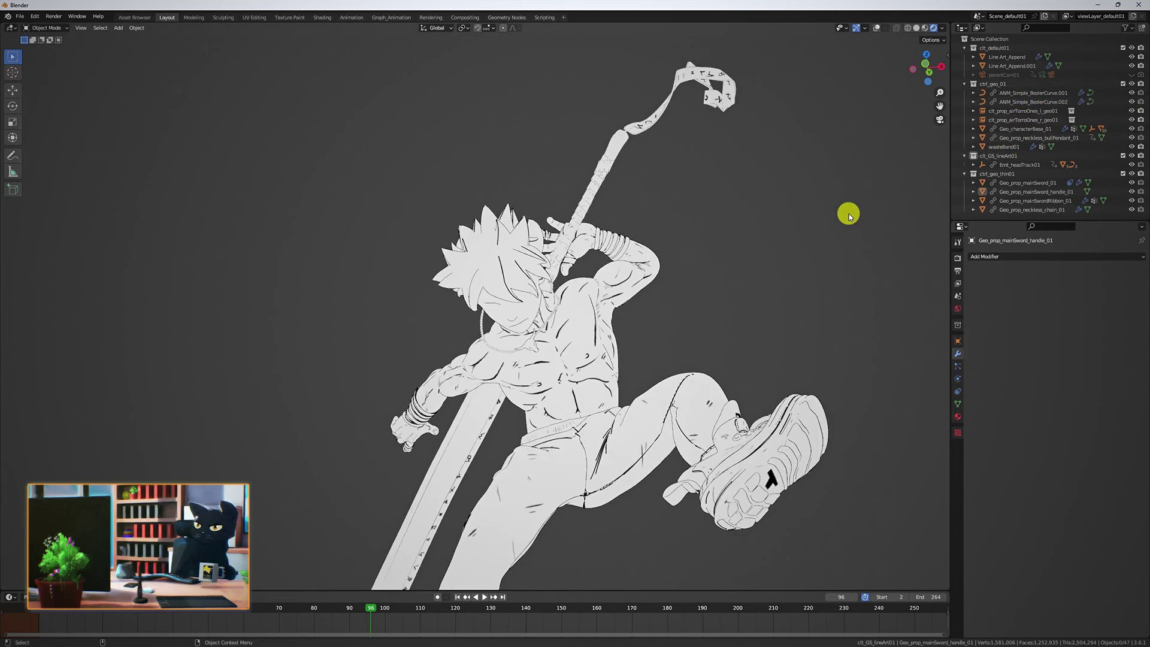
pyautogui.scroll(1, 849, 212)
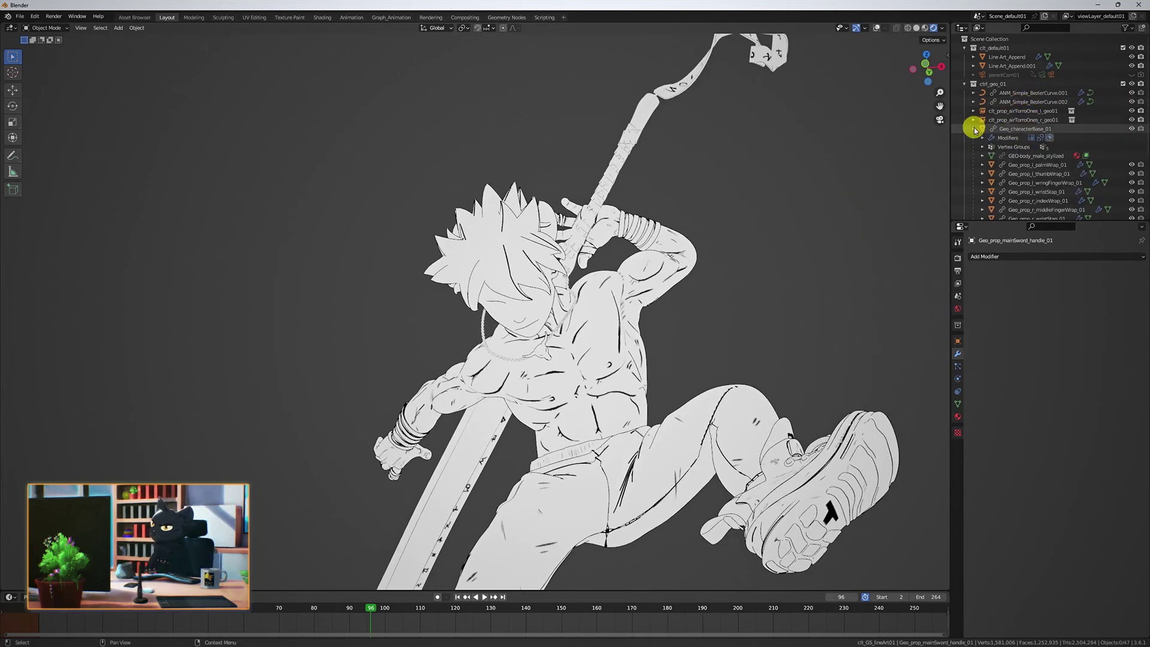
pyautogui.moveTo(672, 314); pyautogui.dragTo(763, 210, button='middle')
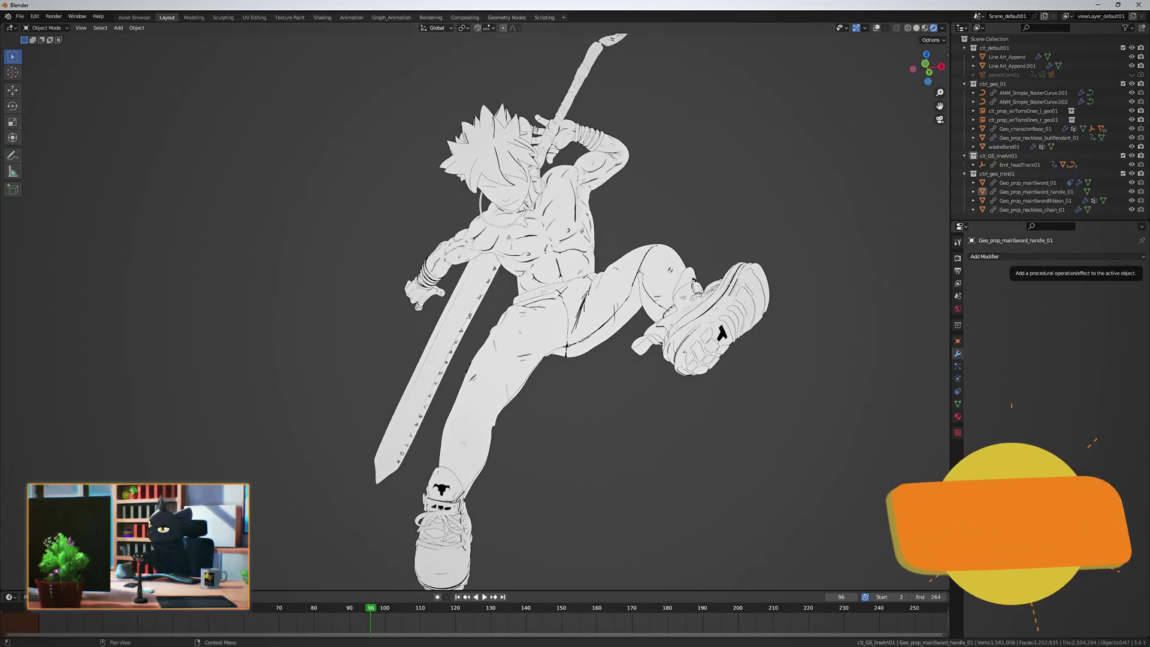
# Step: Check the line art output settings in camera view by comparing the framing with Overscan off and on
pyautogui.click(958, 271)
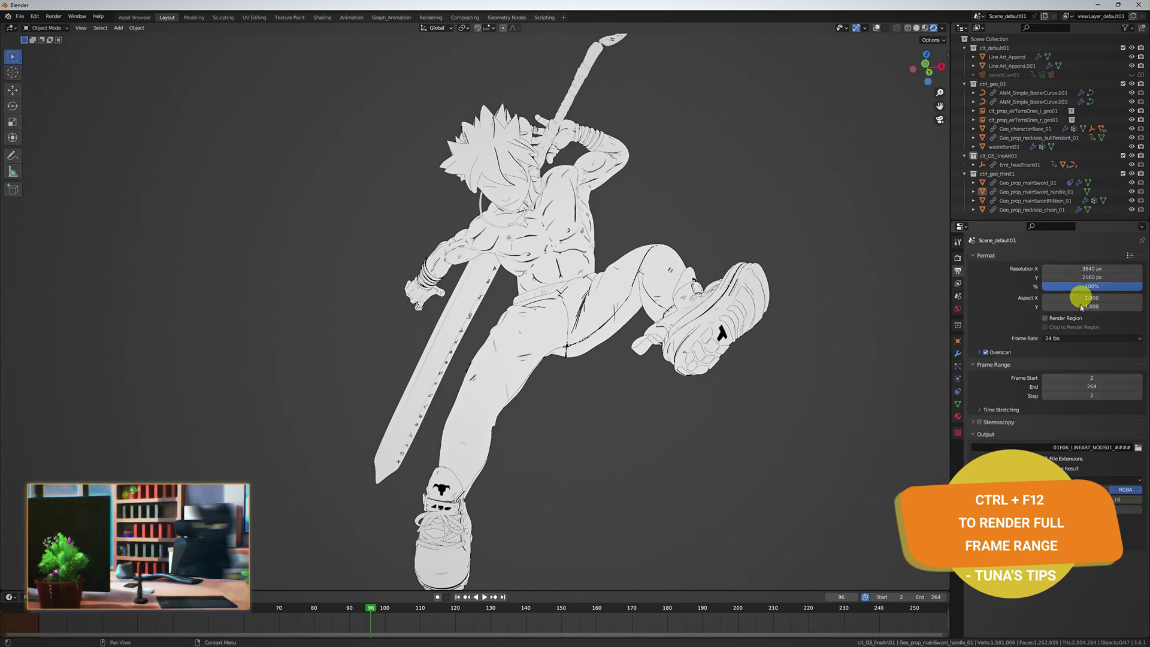
pyautogui.press('KP_0')
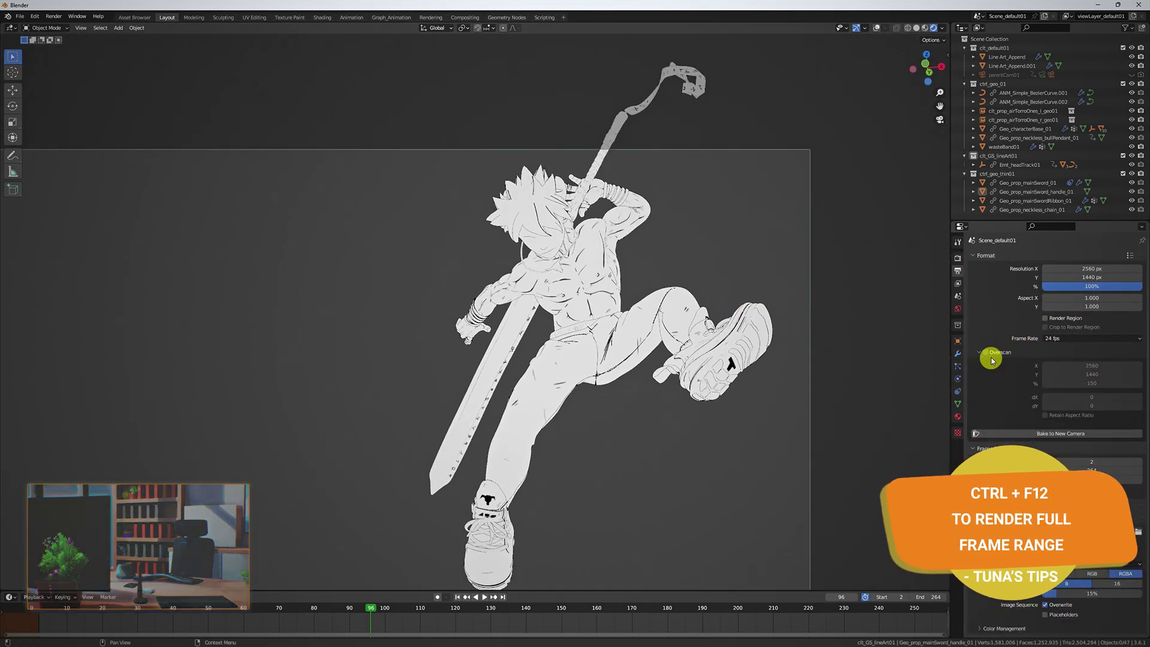
pyautogui.click(985, 352)
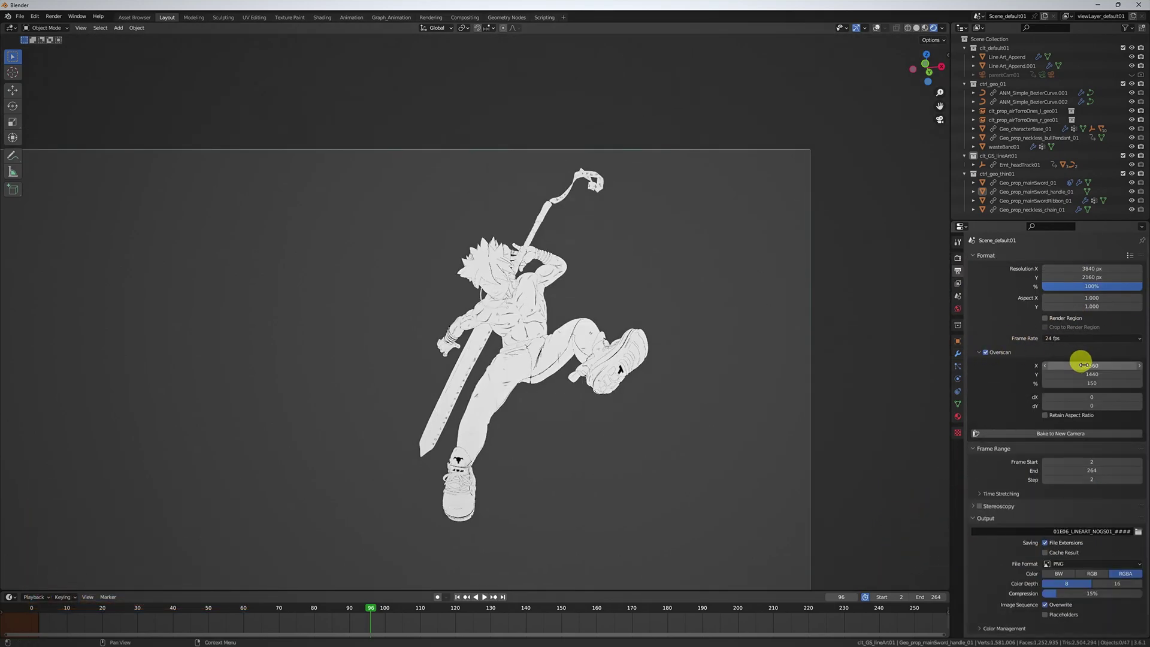
pyautogui.click(986, 361)
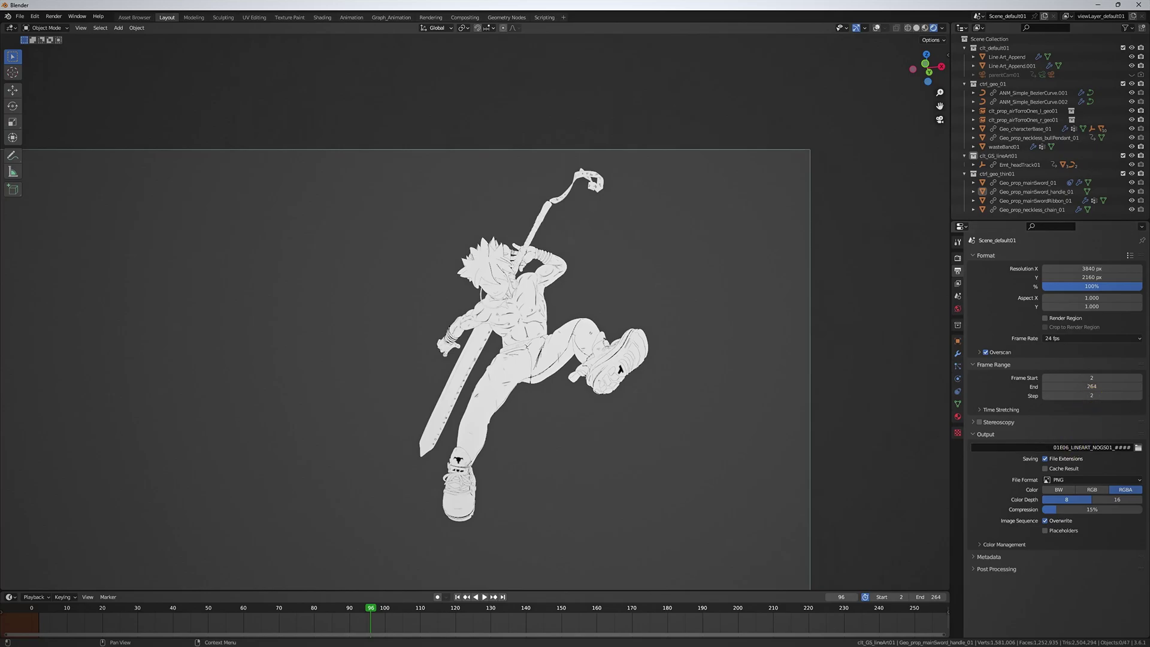